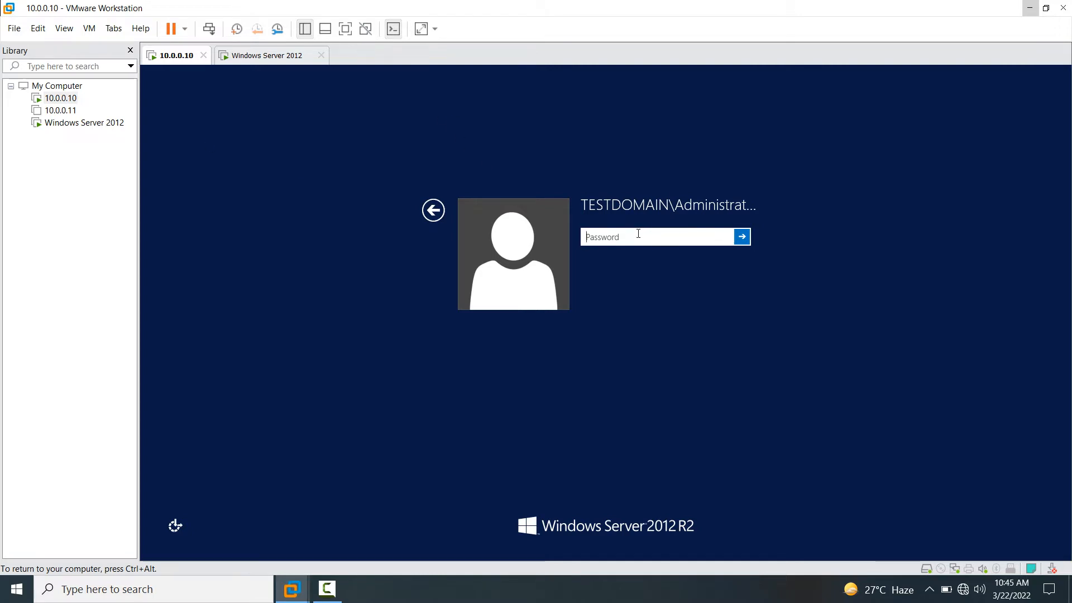
# - Sign in to the 10.0.0.10 server with the Administrator password and bring up This PC
pyautogui.write('********')
pyautogui.press('Return')
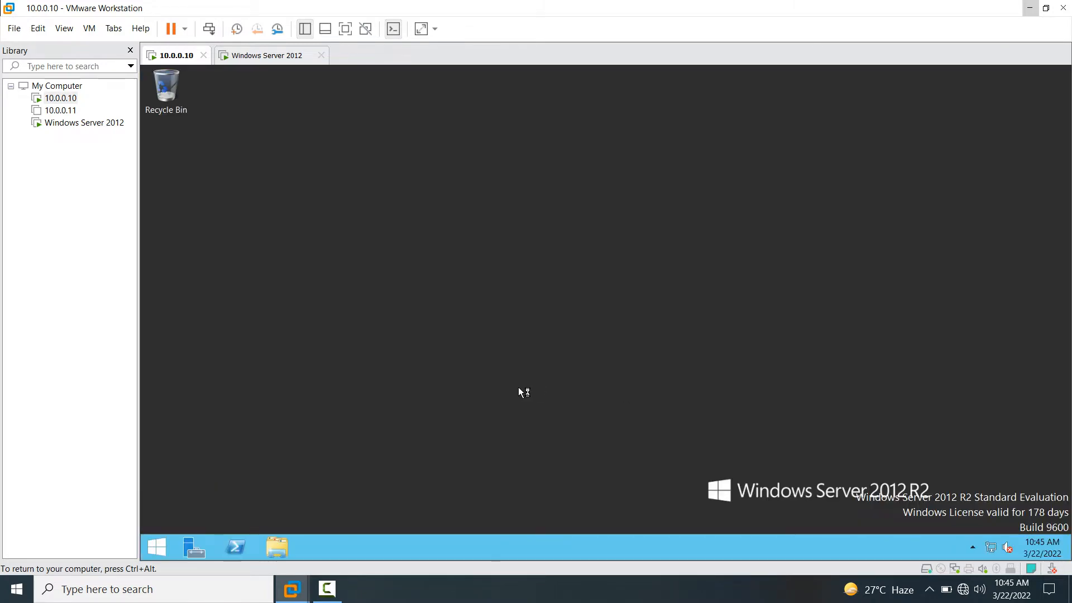
pyautogui.press('super+e')
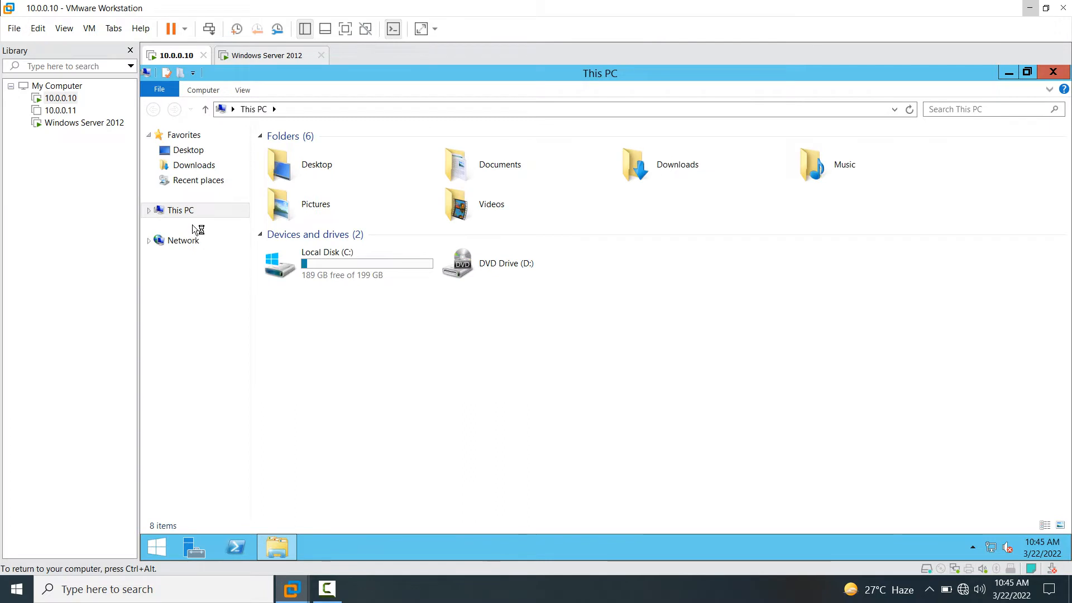
pyautogui.rightClick(184, 210)
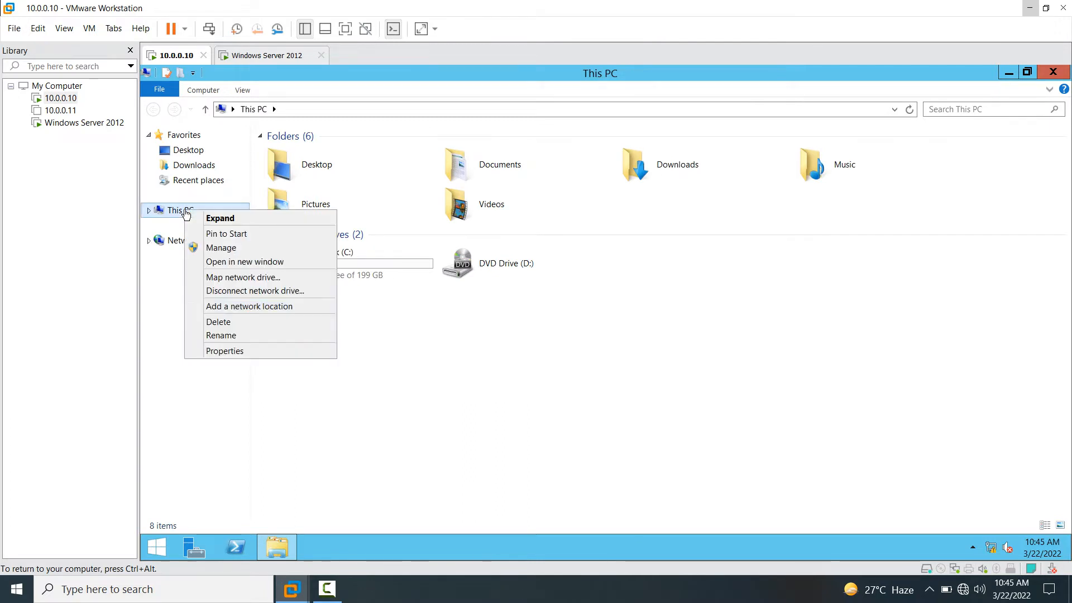
pyautogui.click(225, 351)
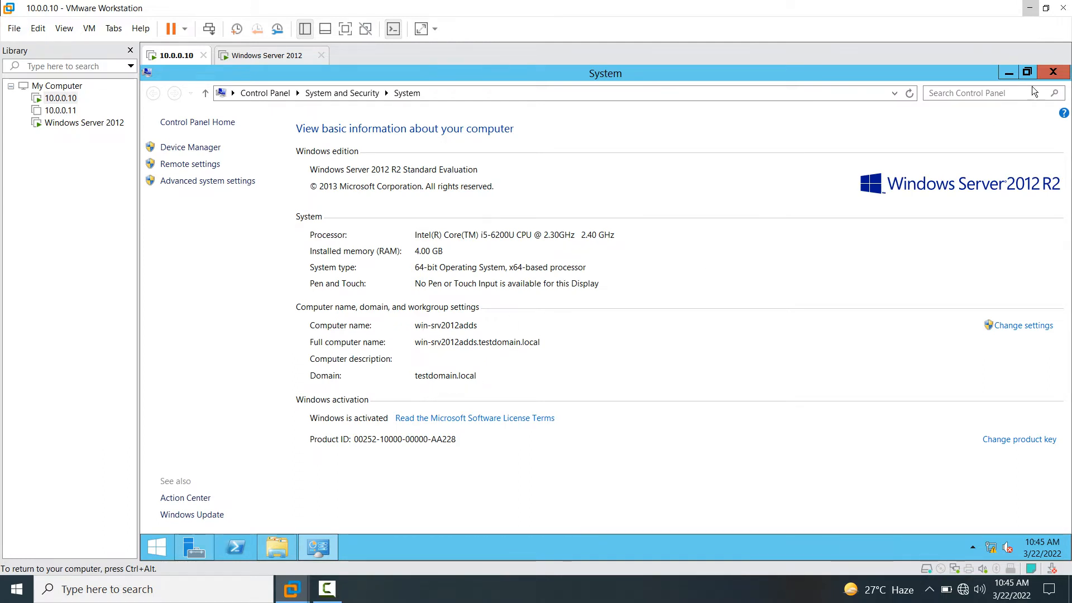
pyautogui.click(1054, 72)
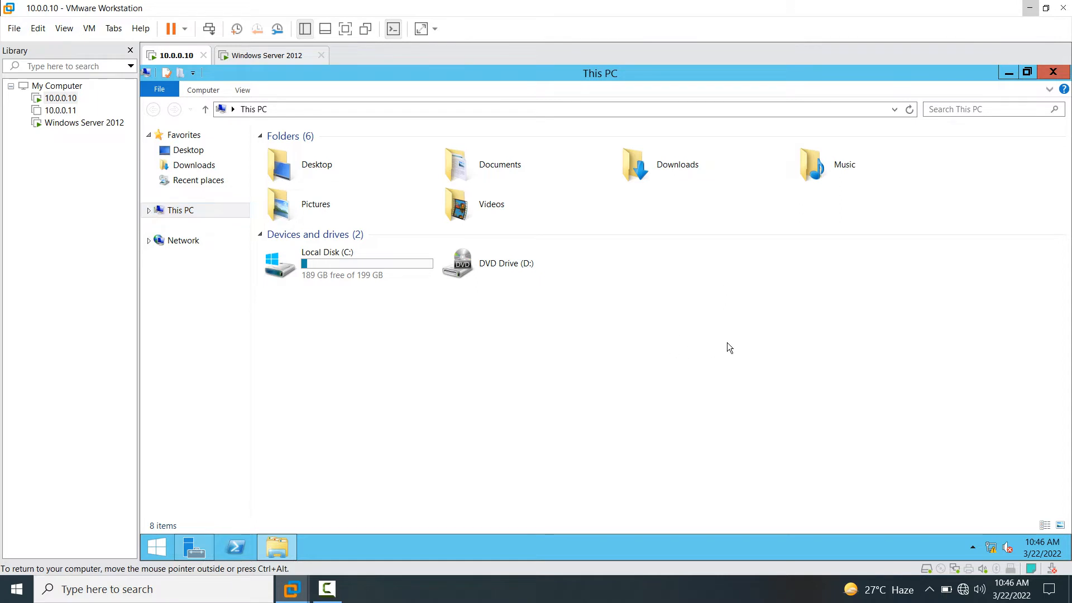
# - Close This PC on 10.0.0.10, then maximize and minimize Server Manager to reveal the desktop
pyautogui.click(1054, 73)
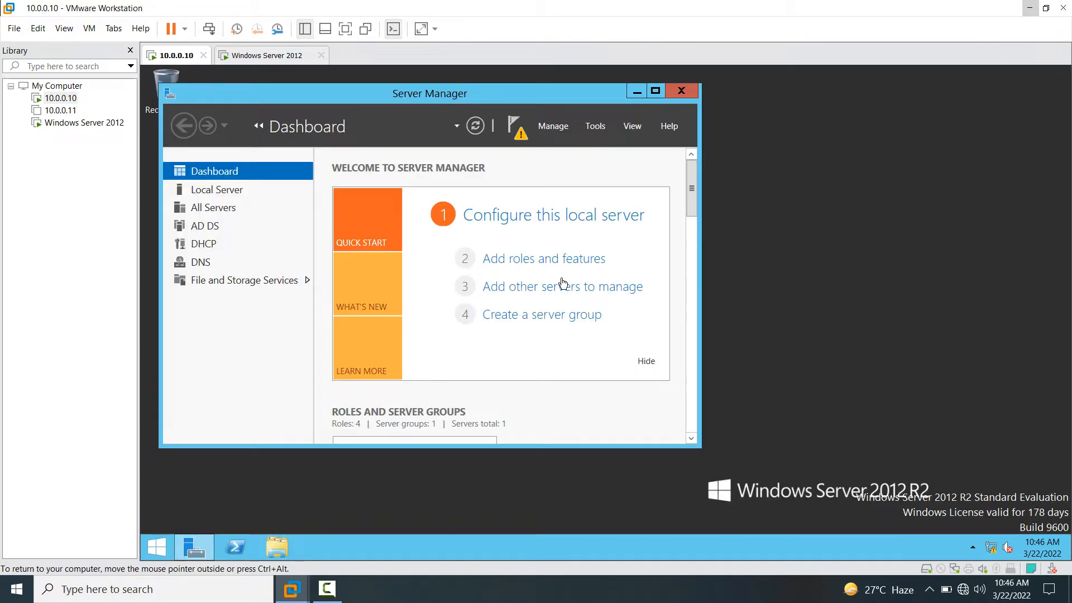
pyautogui.click(655, 91)
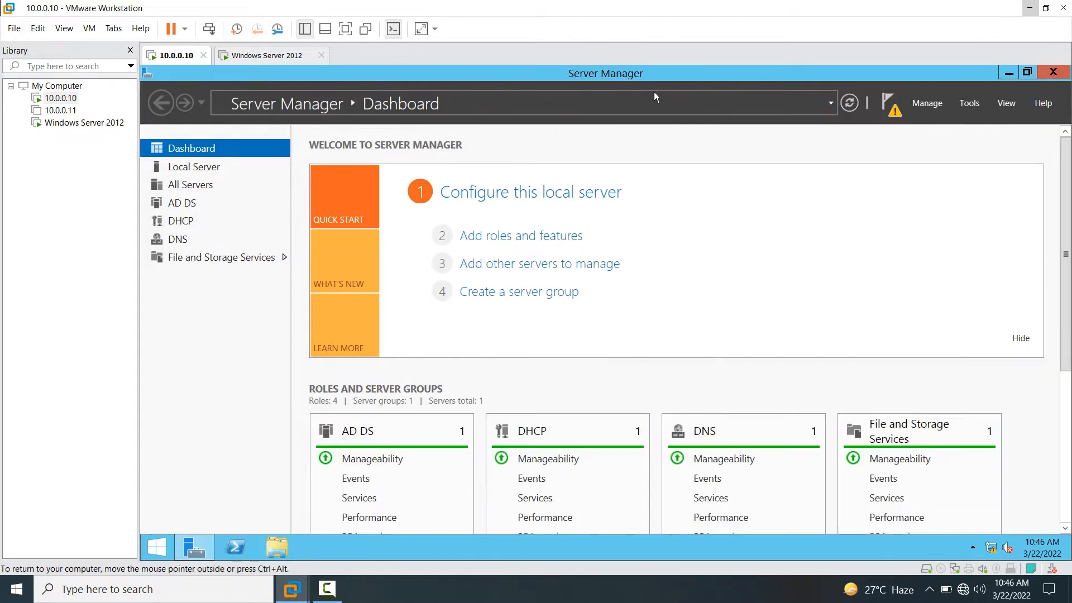
pyautogui.click(1008, 74)
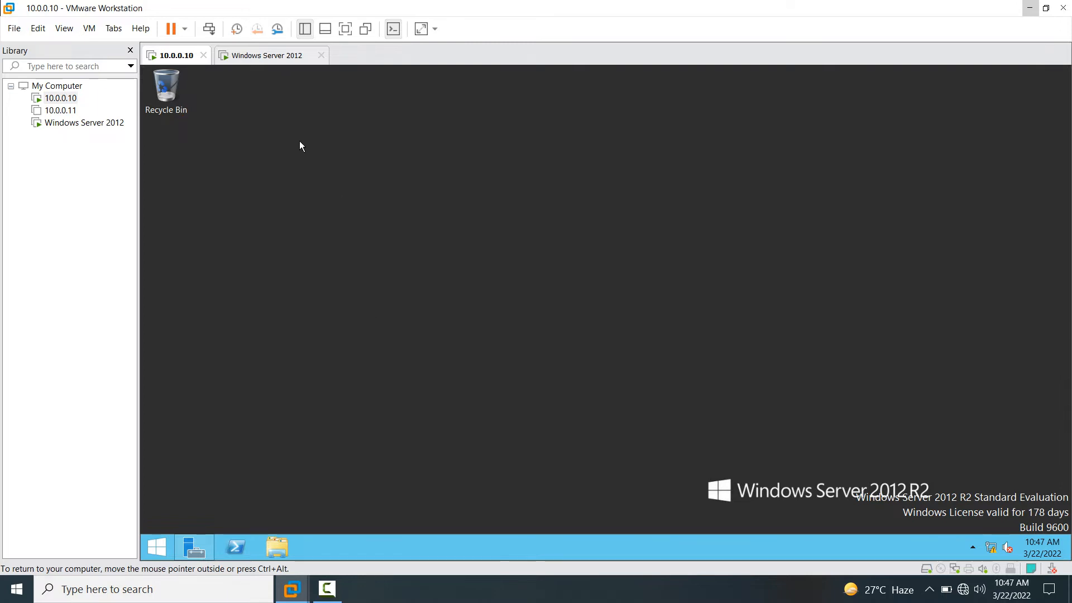
# - Switch to the Windows Server 2012 VM, sign in as Administrator, and bring up This PC
pyautogui.click(267, 55)
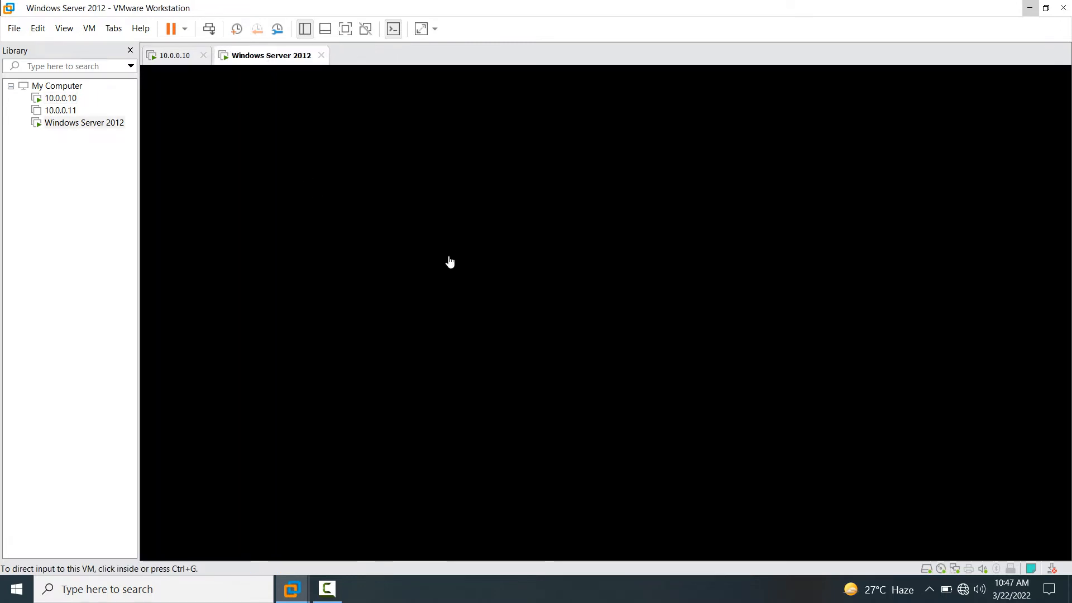
pyautogui.click(467, 311)
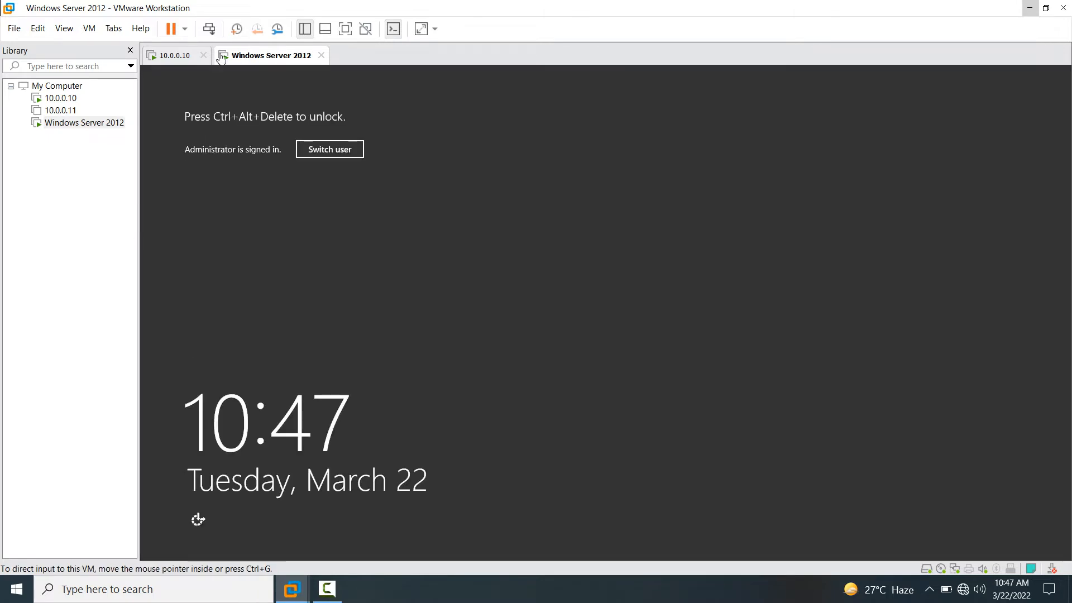
pyautogui.click(209, 29)
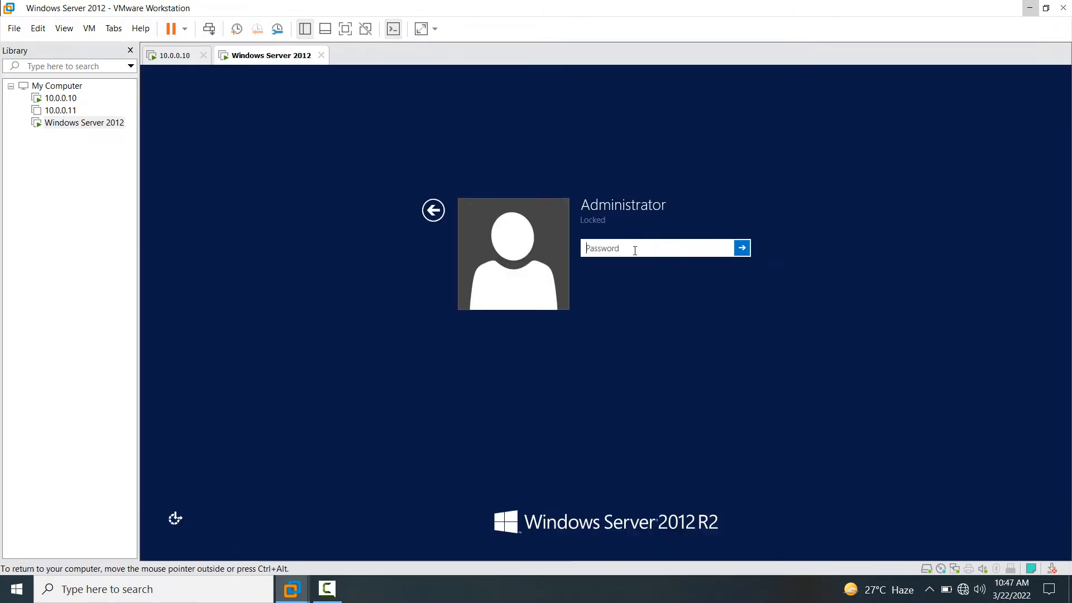
pyautogui.write('******')
pyautogui.press('Return')
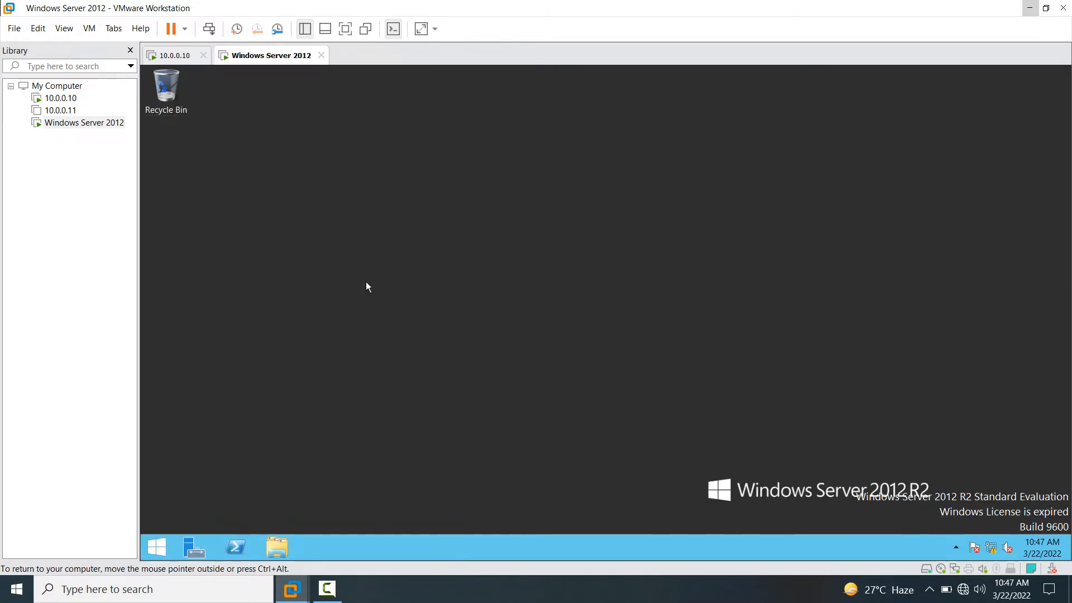
pyautogui.press('super+e')
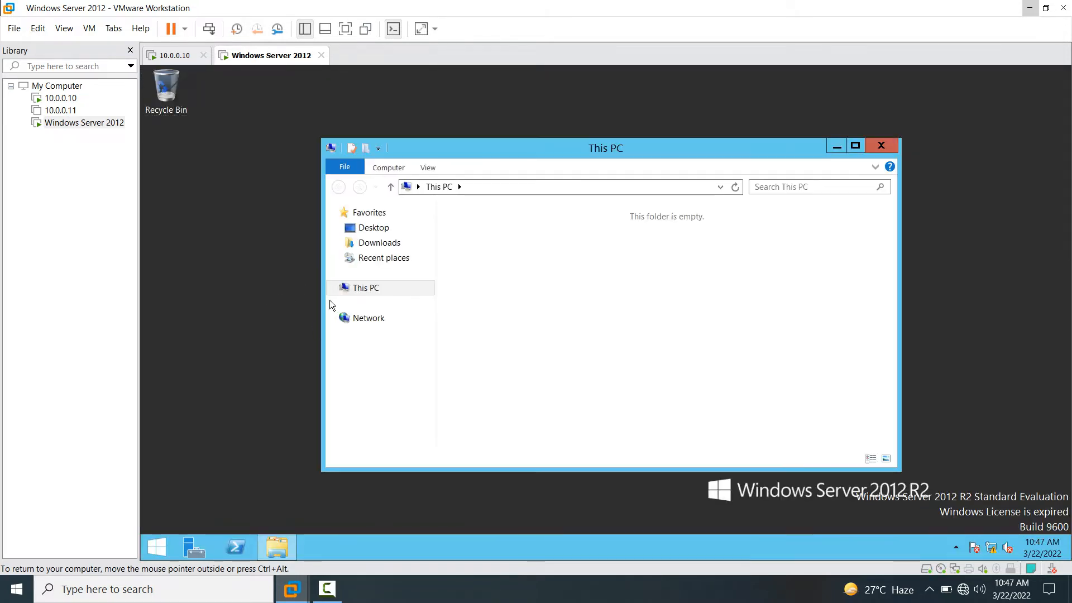
# - Check this computer's system properties from This PC, then close the System window
pyautogui.rightClick(370, 295)
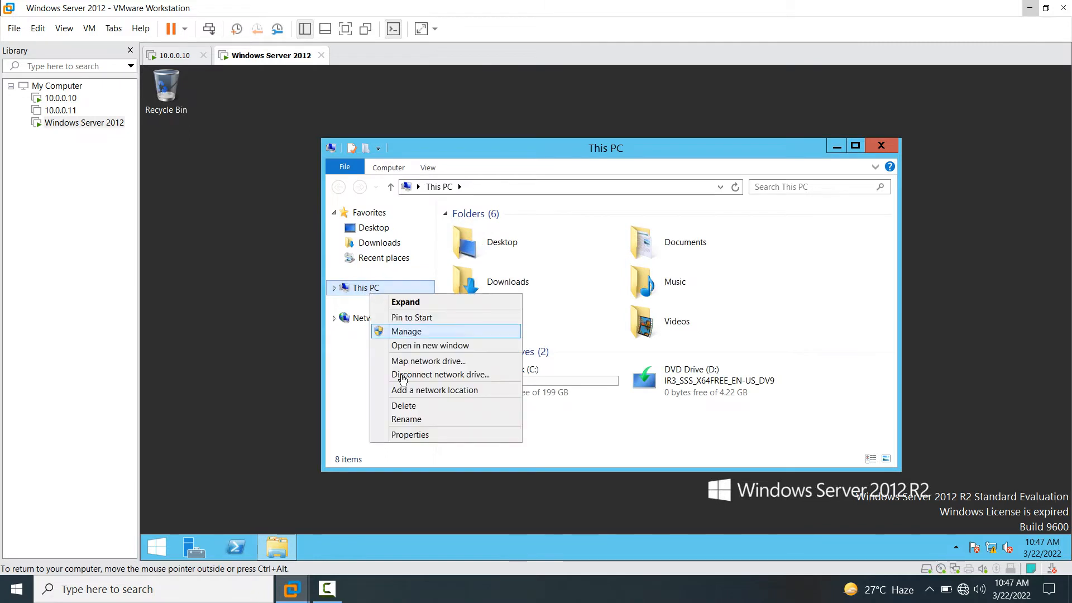
pyautogui.click(415, 435)
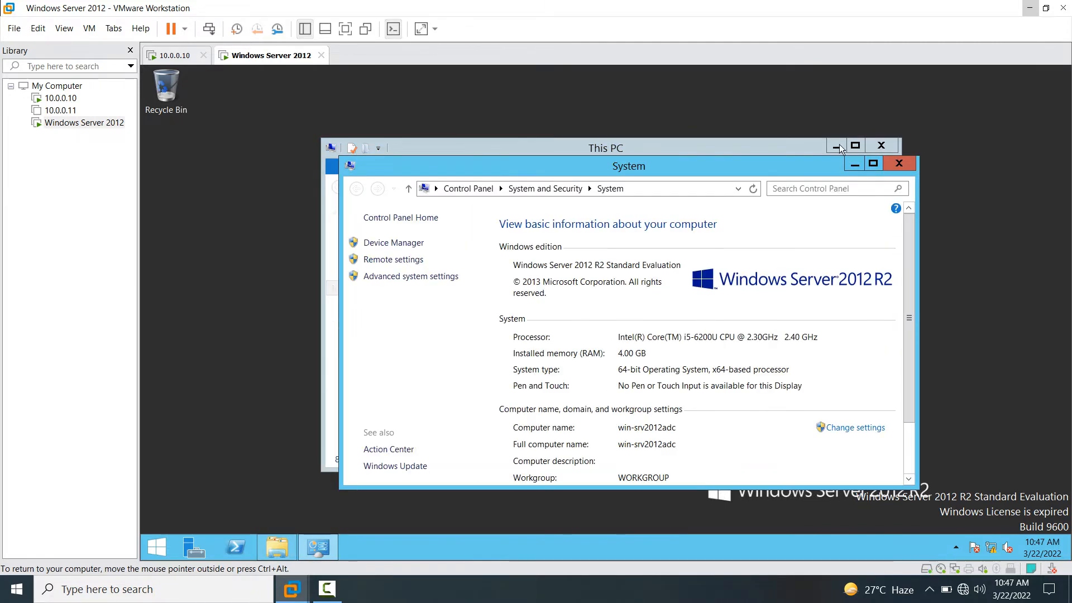
pyautogui.click(874, 163)
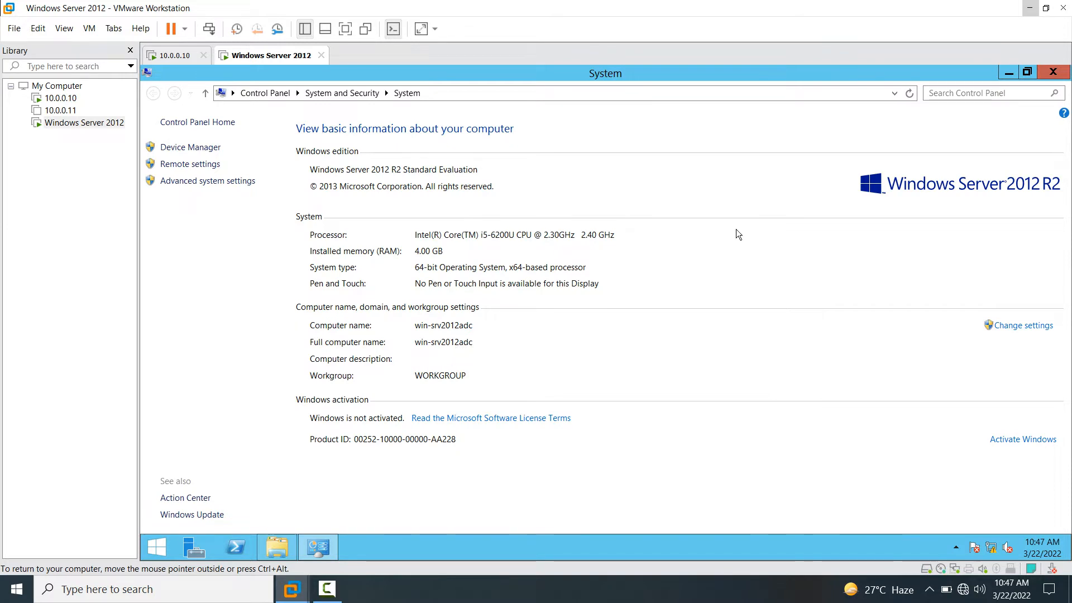
pyautogui.click(1053, 75)
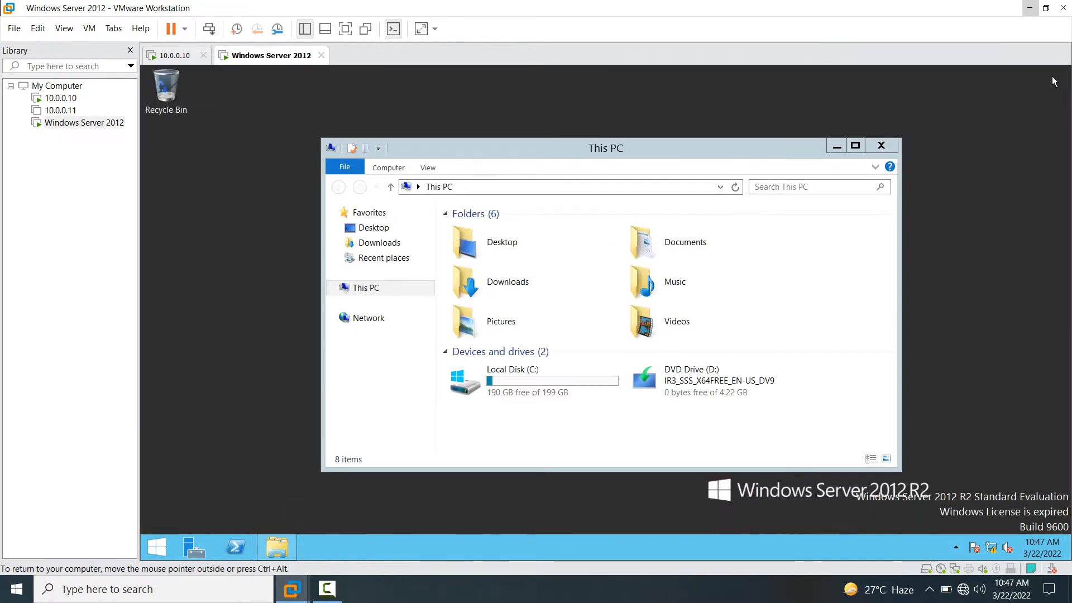
# - On the 10.0.0.10 VM, run ipconfig in a command prompt to confirm the IPv4 address
pyautogui.click(175, 56)
pyautogui.press('super+r')
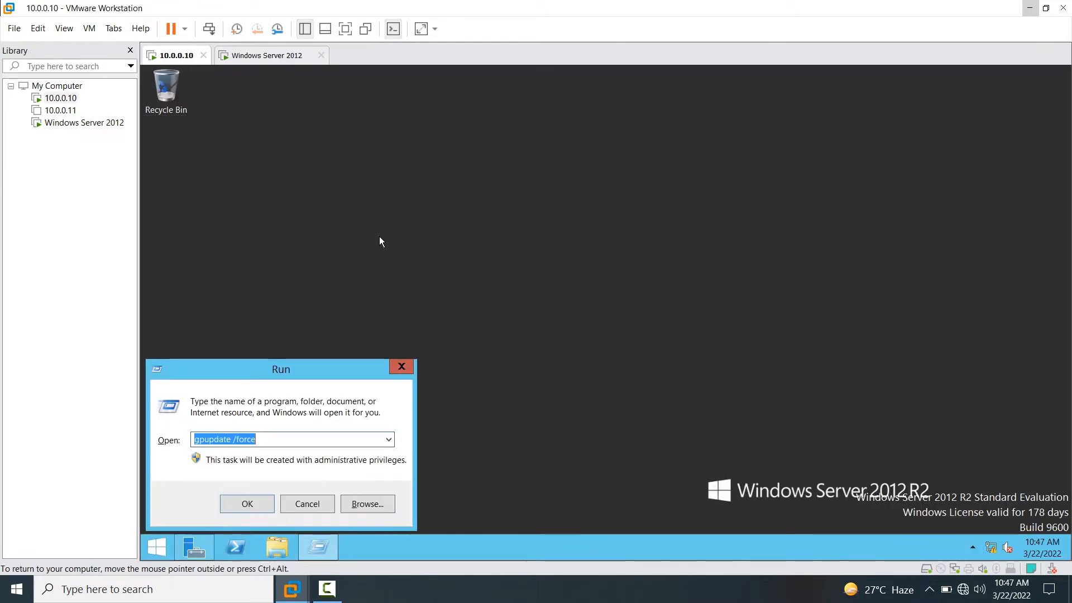
pyautogui.write('cmd')
pyautogui.press('Return')
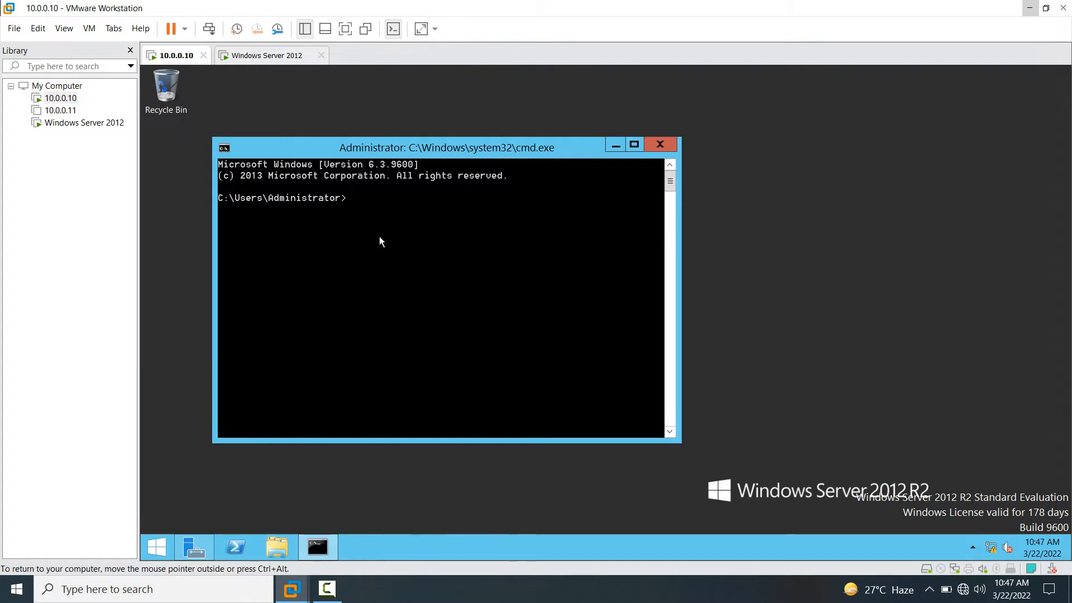
pyautogui.write('ipconfig')
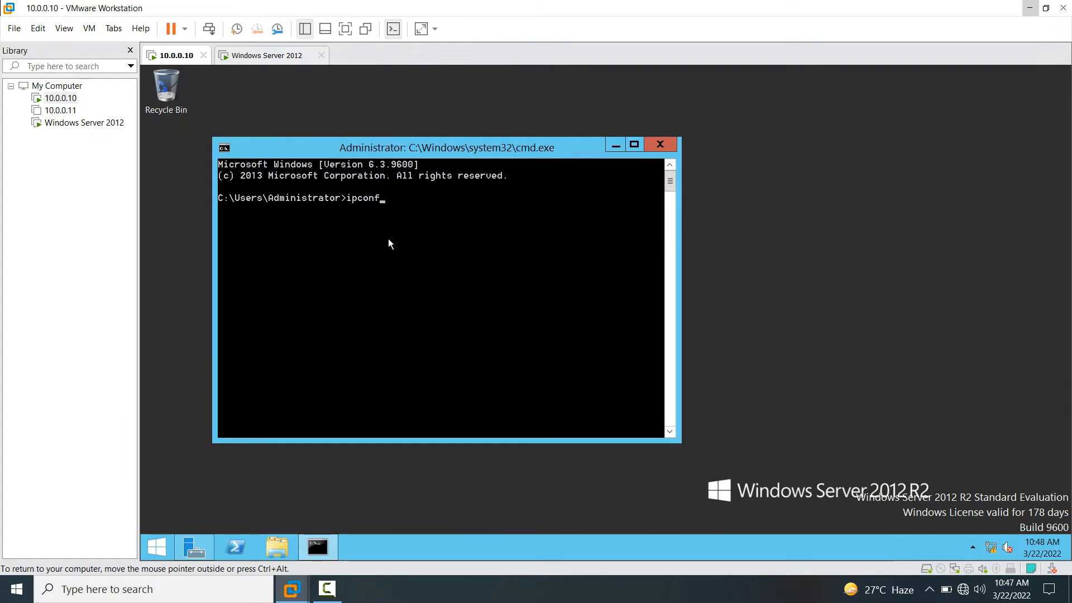
pyautogui.press('Return')
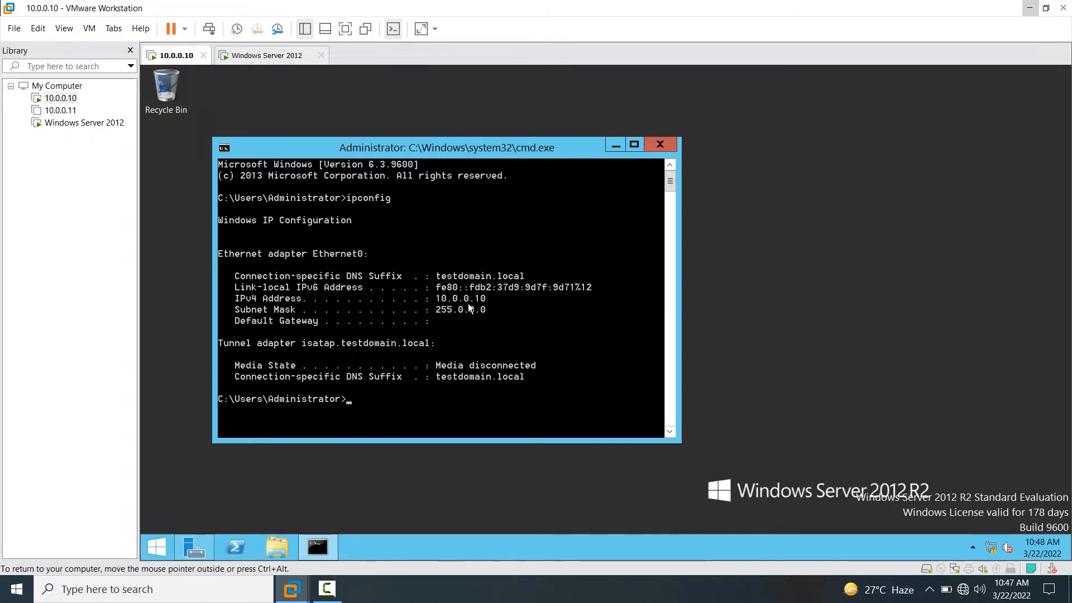
pyautogui.click(661, 144)
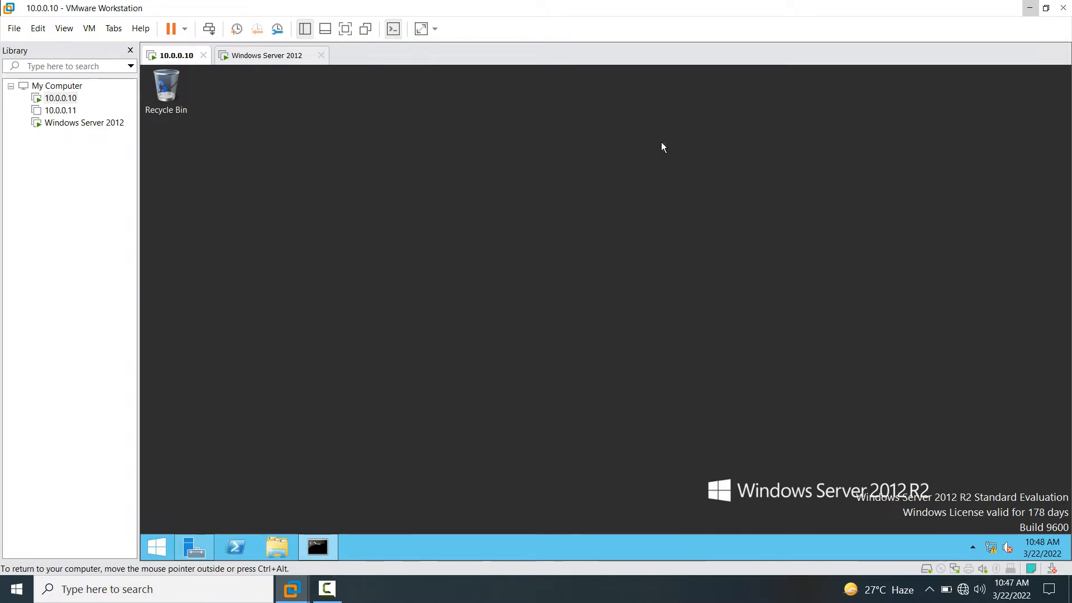
# - Check via firewall.cpl that Windows Firewall is off for all networks, changing nothing
pyautogui.press('super+r')
pyautogui.write('firewall.cpl')
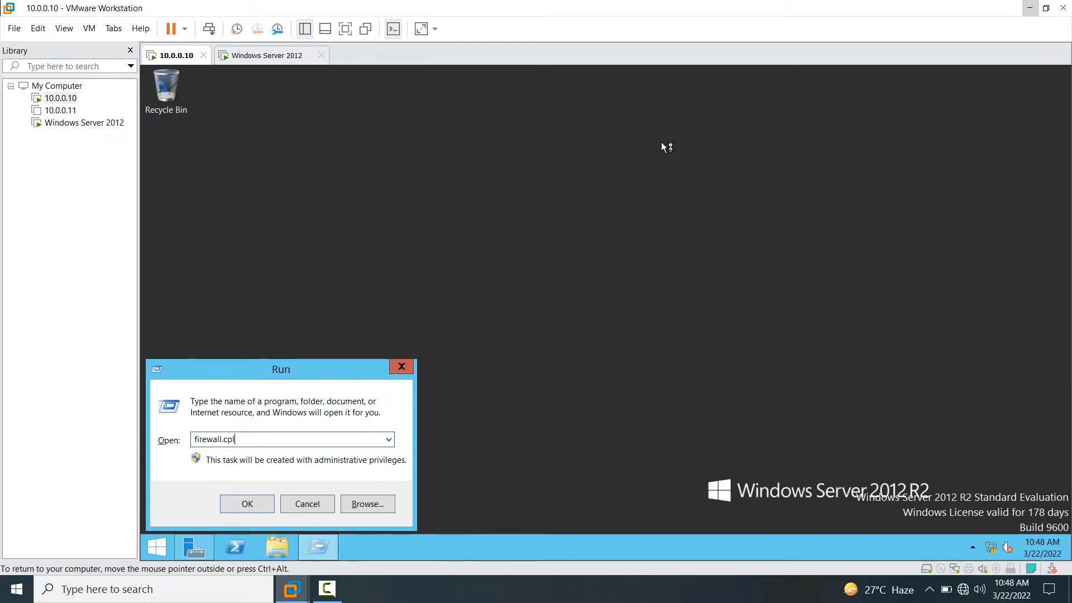
pyautogui.press('Return')
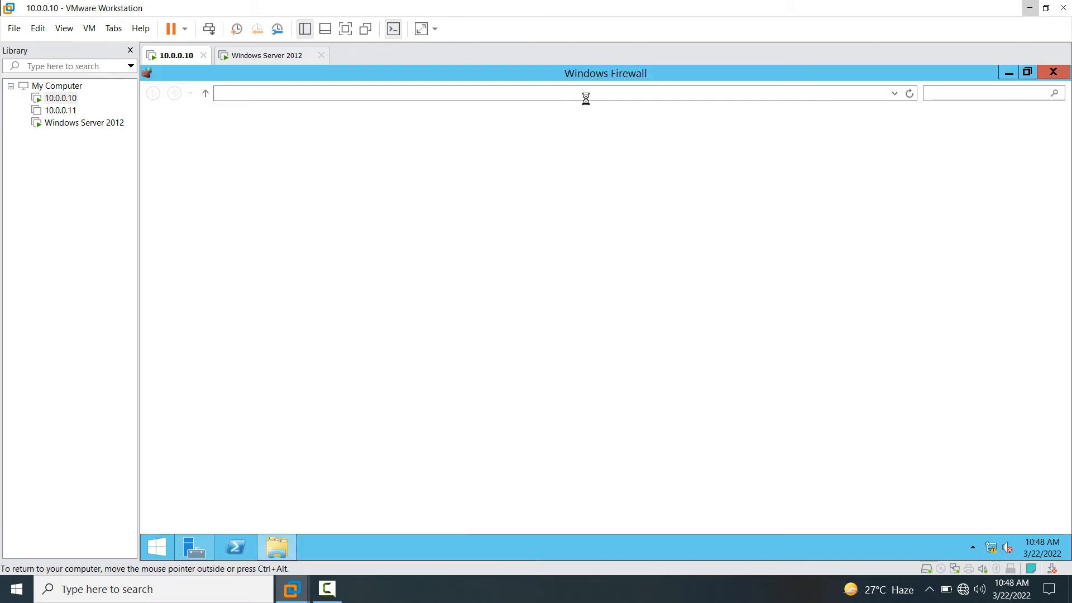
pyautogui.click(175, 200)
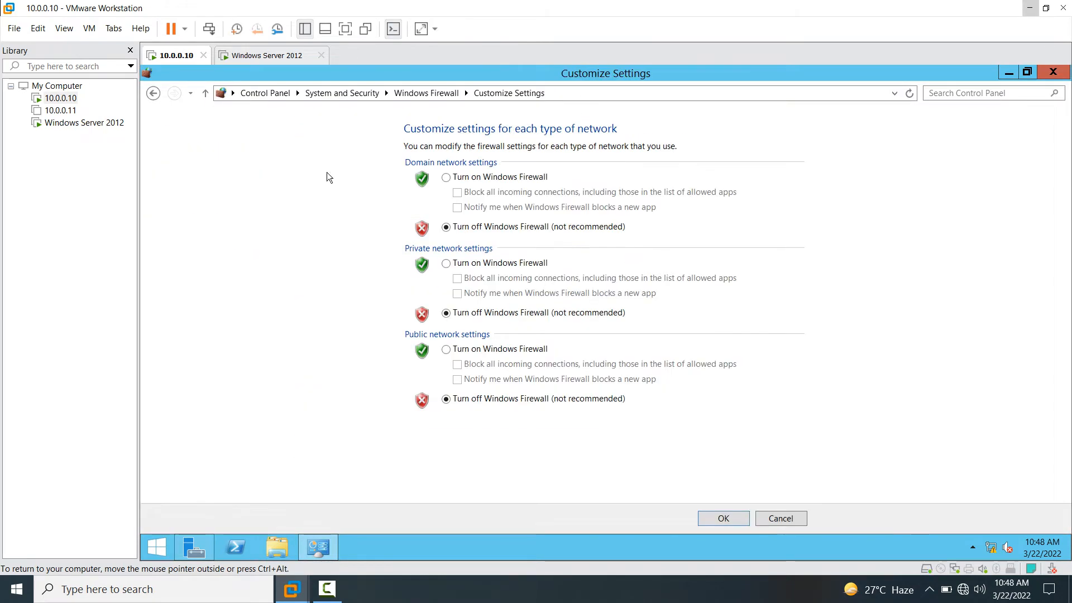
pyautogui.click(780, 520)
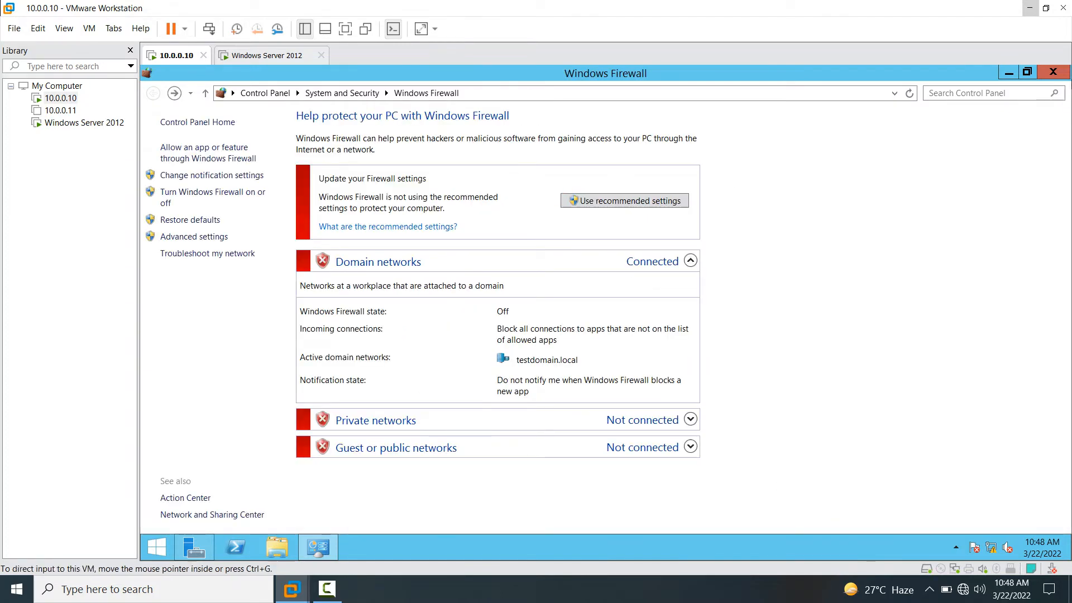
pyautogui.click(1053, 72)
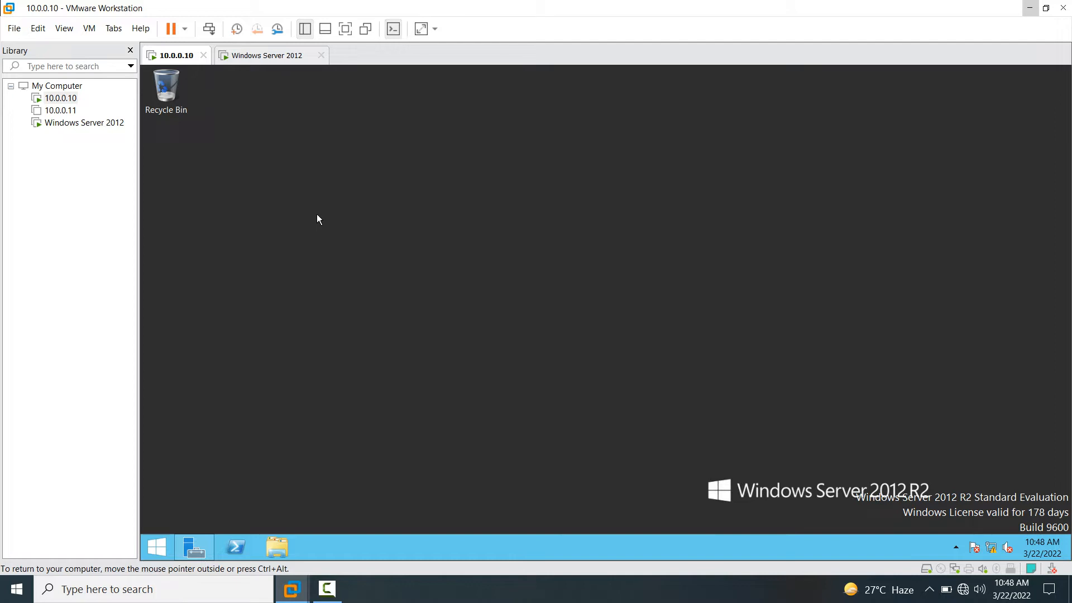
# - On the Windows Server 2012 VM, close This PC and bring up Network Connections
pyautogui.click(278, 58)
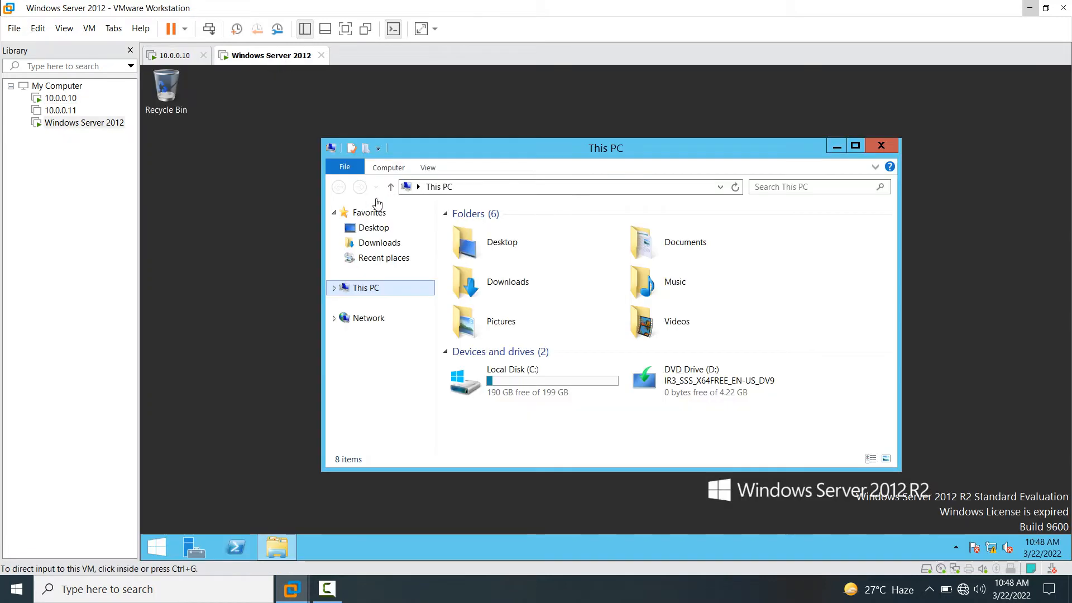
pyautogui.doubleClick(729, 149)
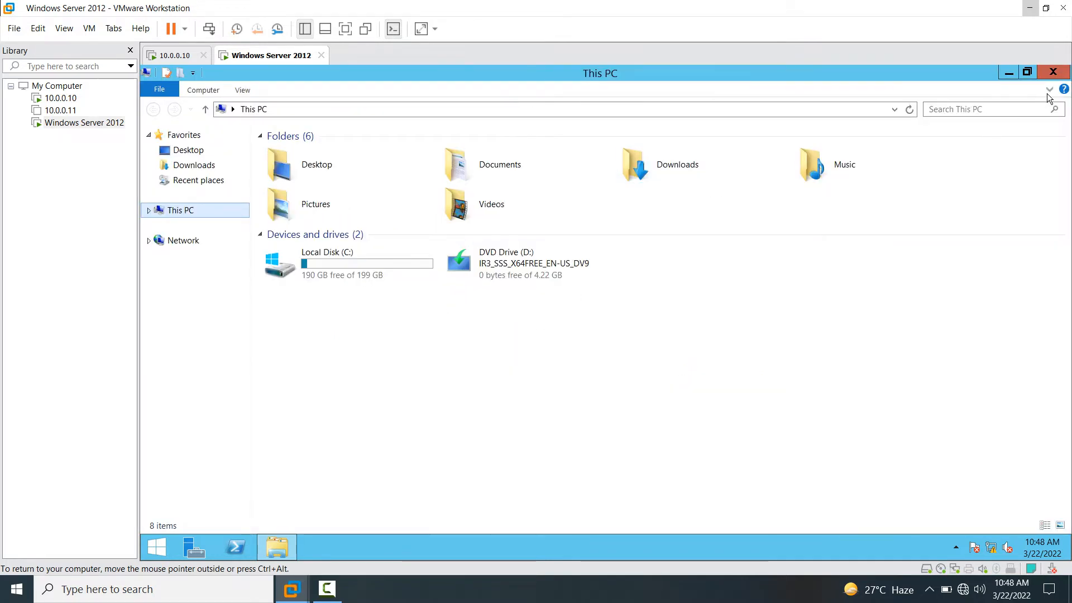
pyautogui.click(1053, 71)
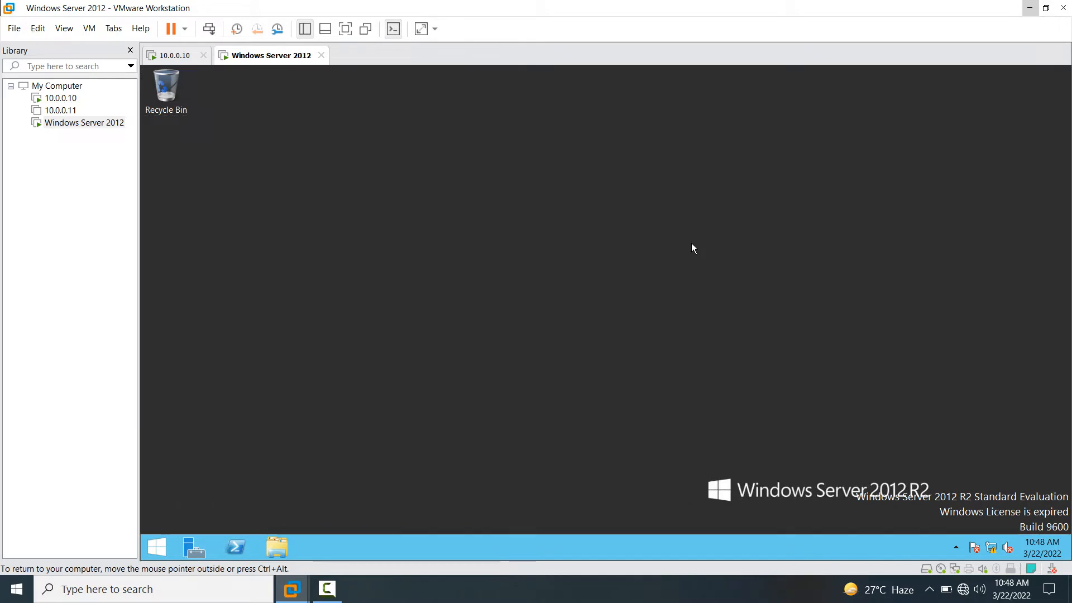
pyautogui.press('super+r')
pyautogui.press('Escape')
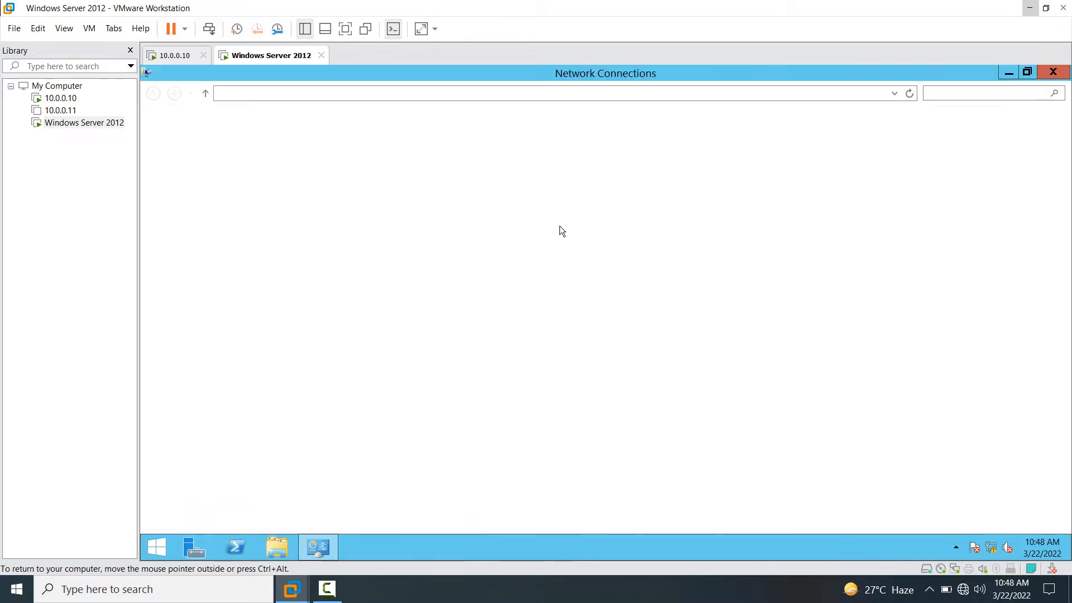
# - Open the Internet Protocol Version 4 properties of the Ethernet0 adapter
pyautogui.click(215, 152)
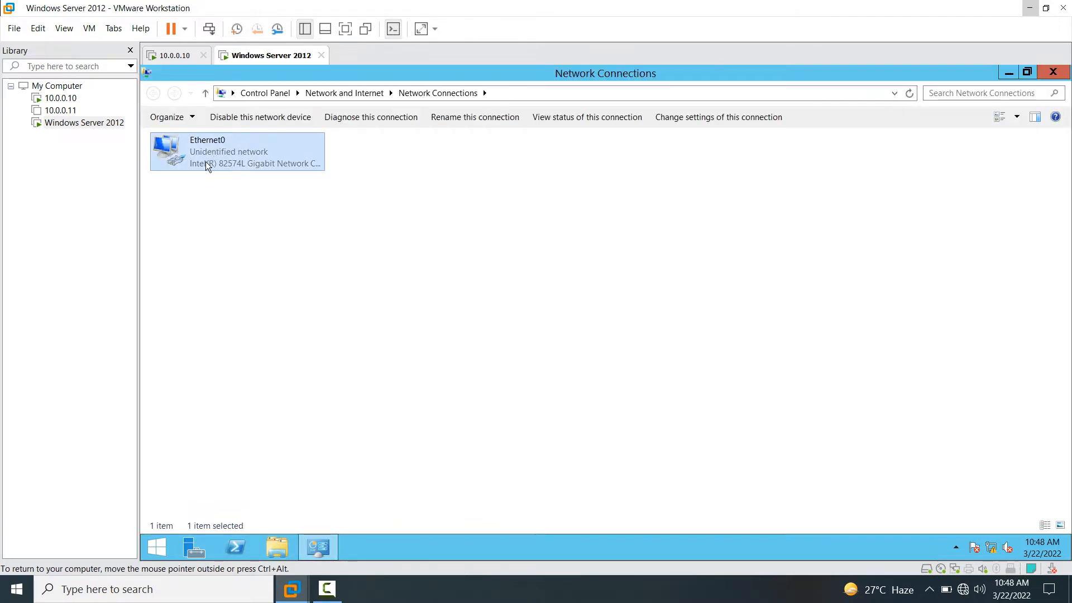
pyautogui.rightClick(207, 157)
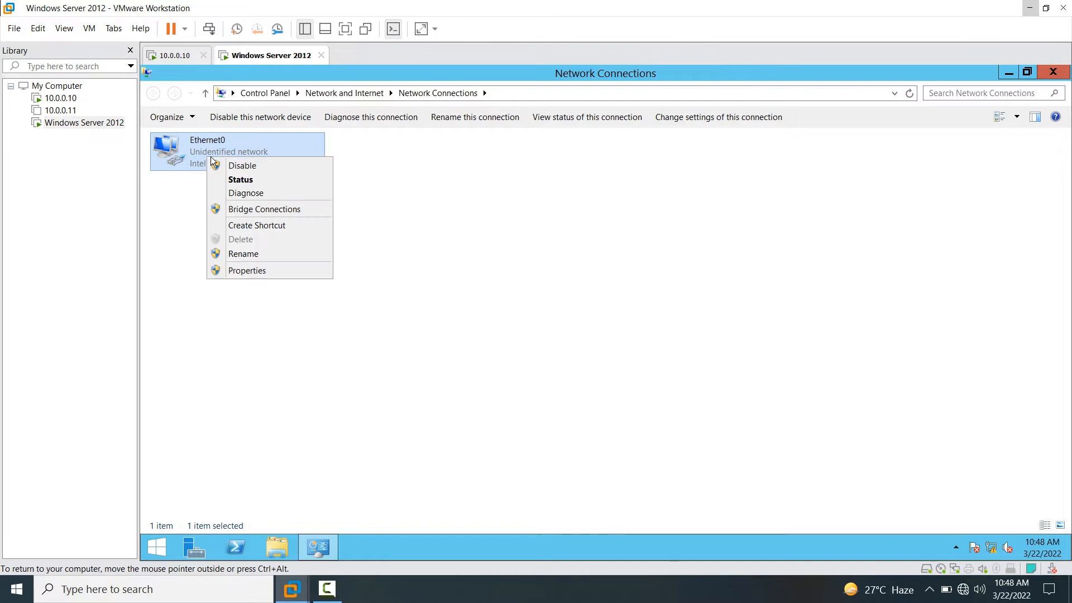
pyautogui.click(259, 270)
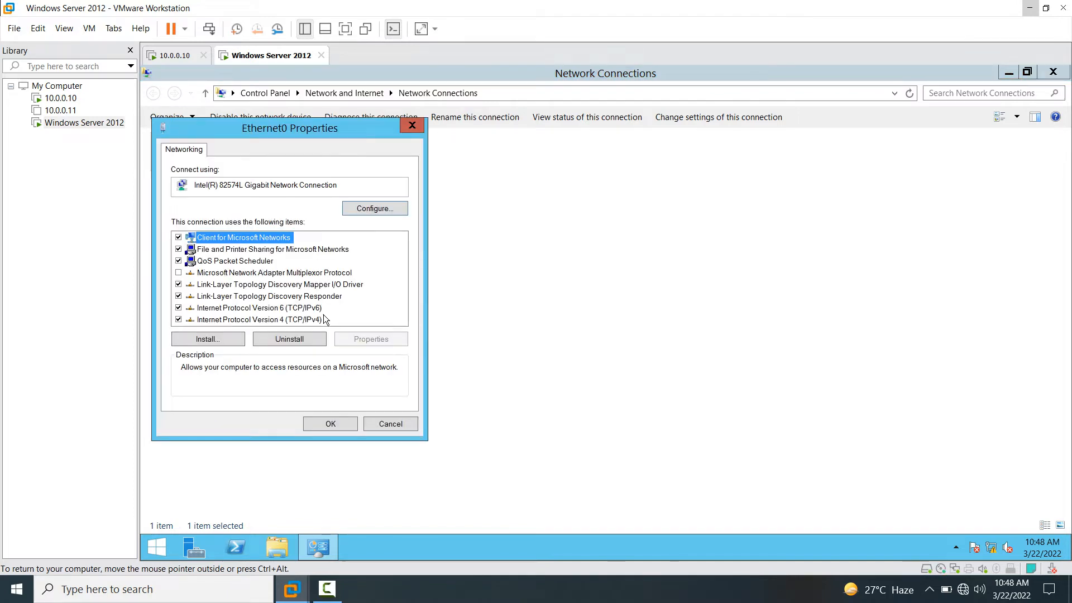
pyautogui.click(217, 322)
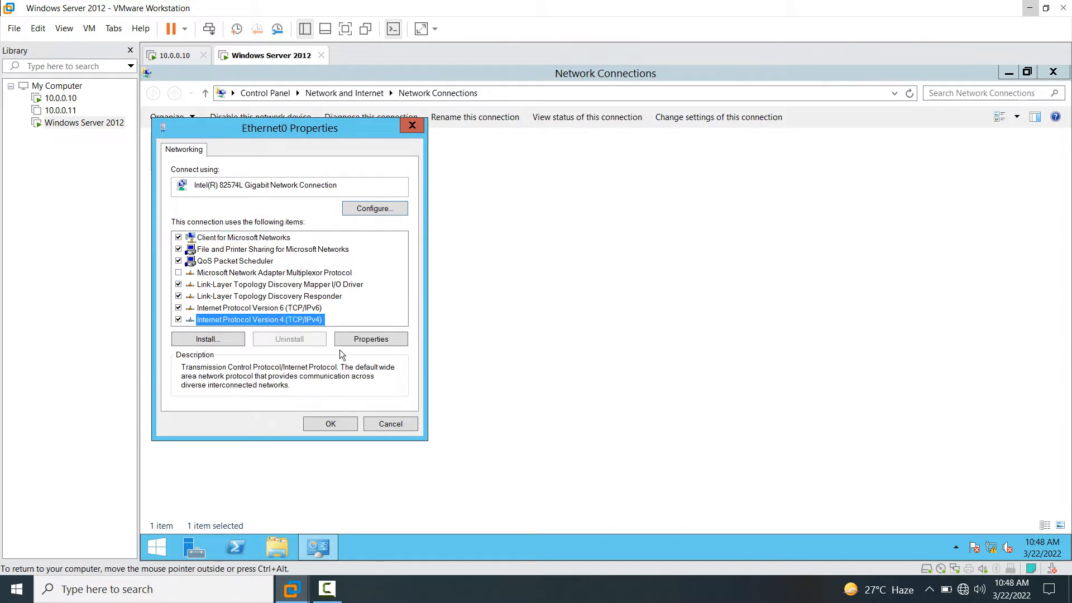
pyautogui.click(364, 338)
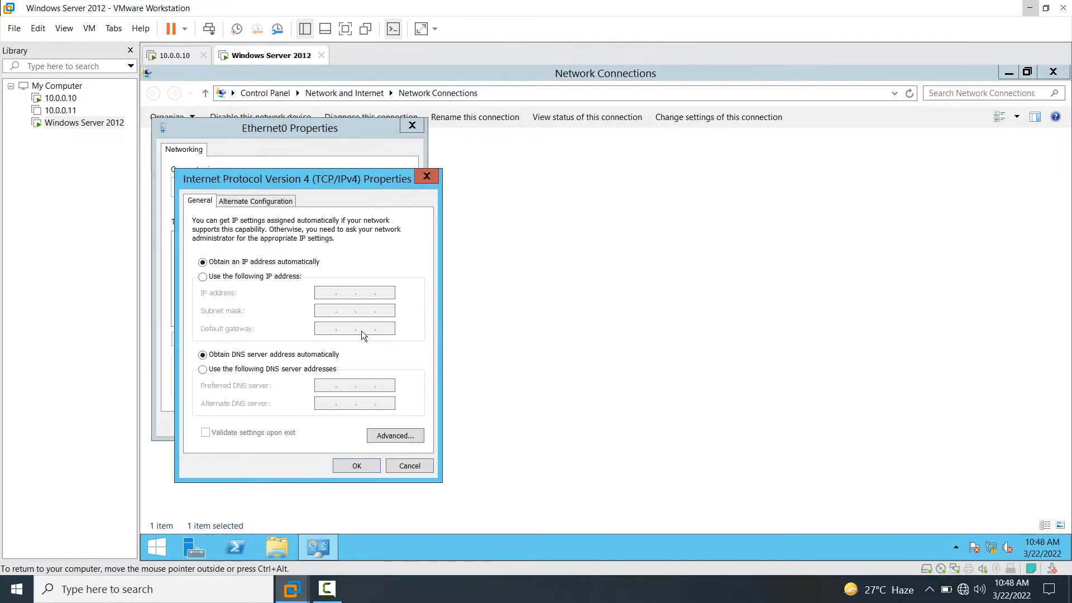
# - Set static IP 10.0.0.13, mask 255.0.0.0 and preferred DNS 10.0.0.10, then confirm
pyautogui.click(202, 277)
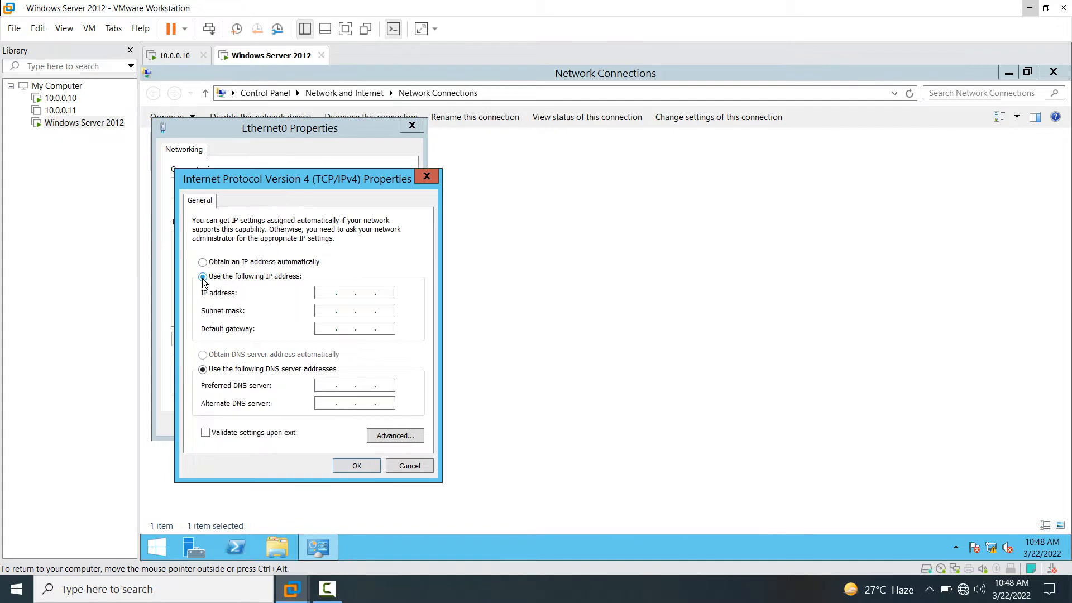
pyautogui.click(358, 292)
pyautogui.write('10.0')
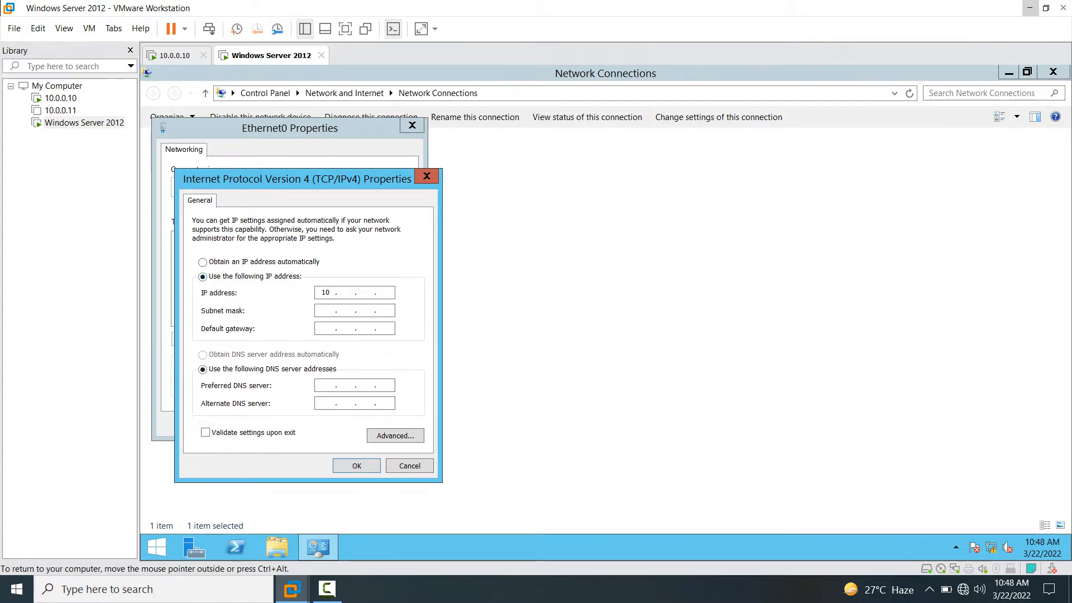
pyautogui.write('.0.')
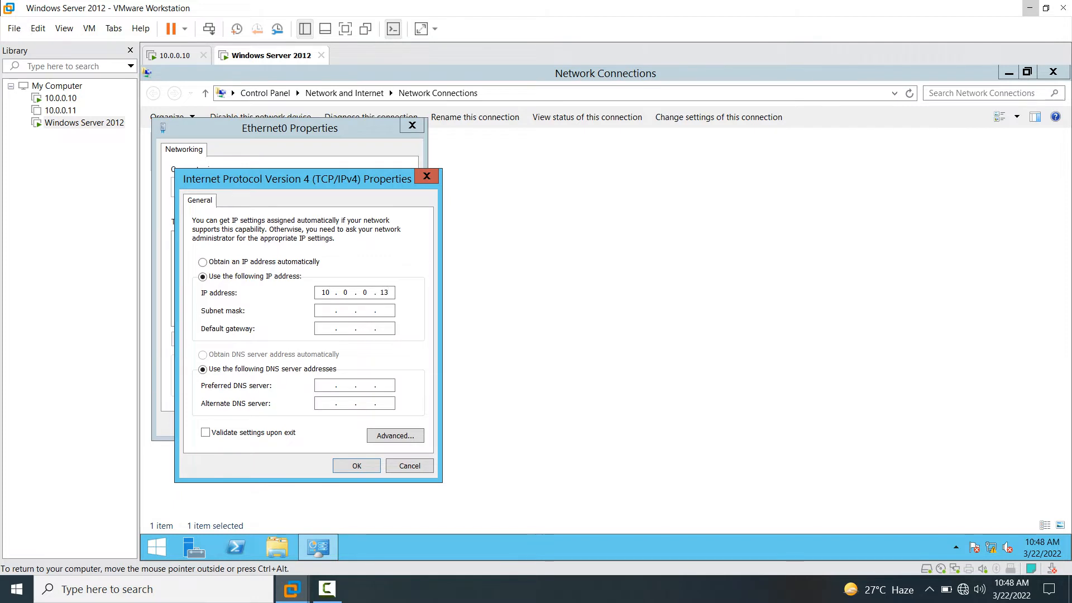
pyautogui.press('Tab')
pyautogui.press('Tab')
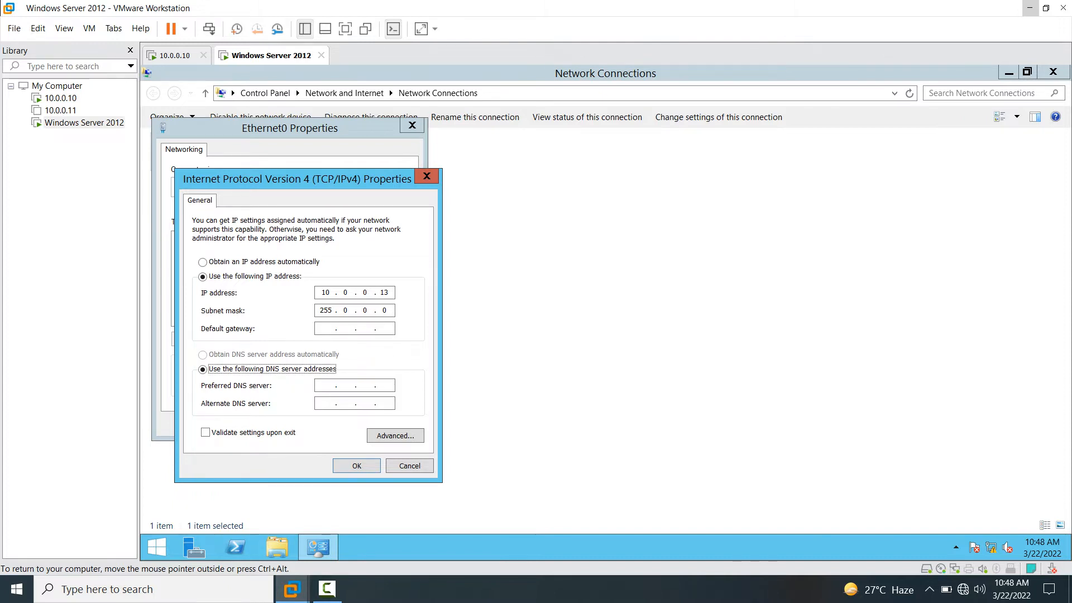
pyautogui.click(322, 390)
pyautogui.write('10 . 0 . 0 . 10')
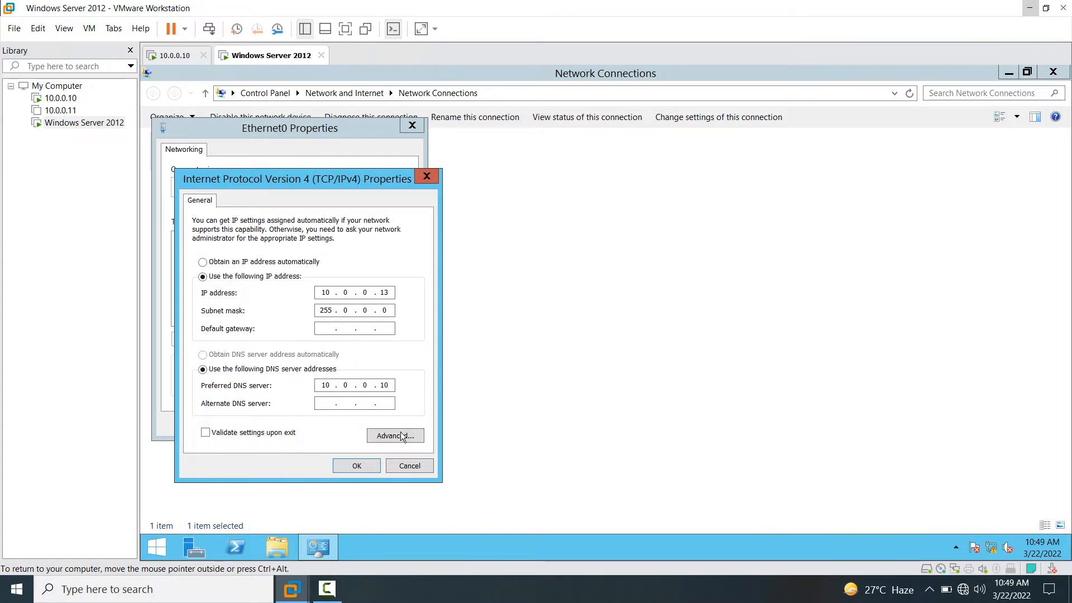
pyautogui.click(366, 464)
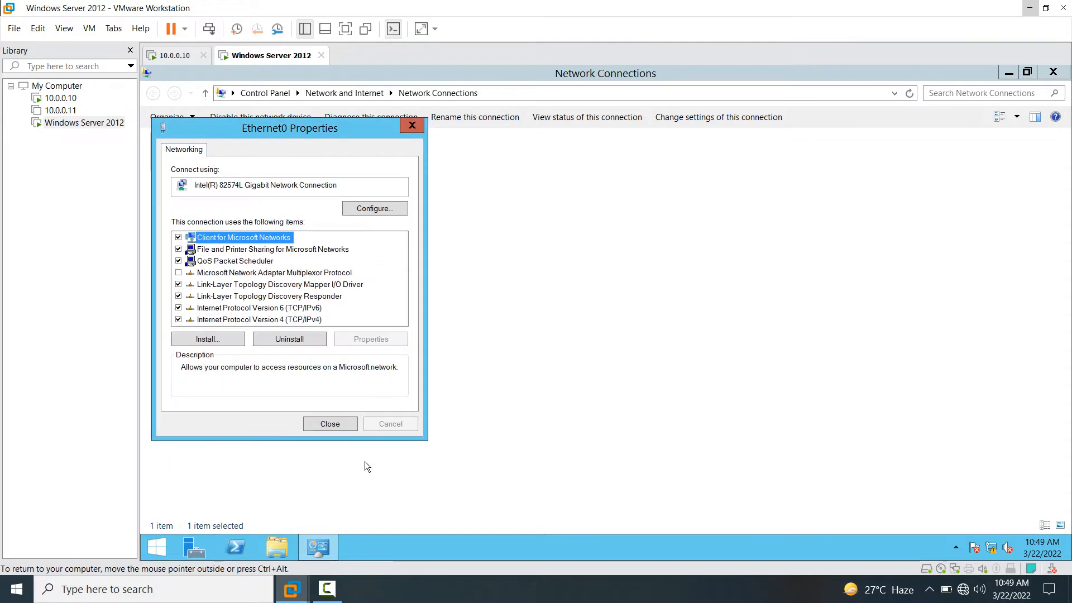
pyautogui.click(330, 423)
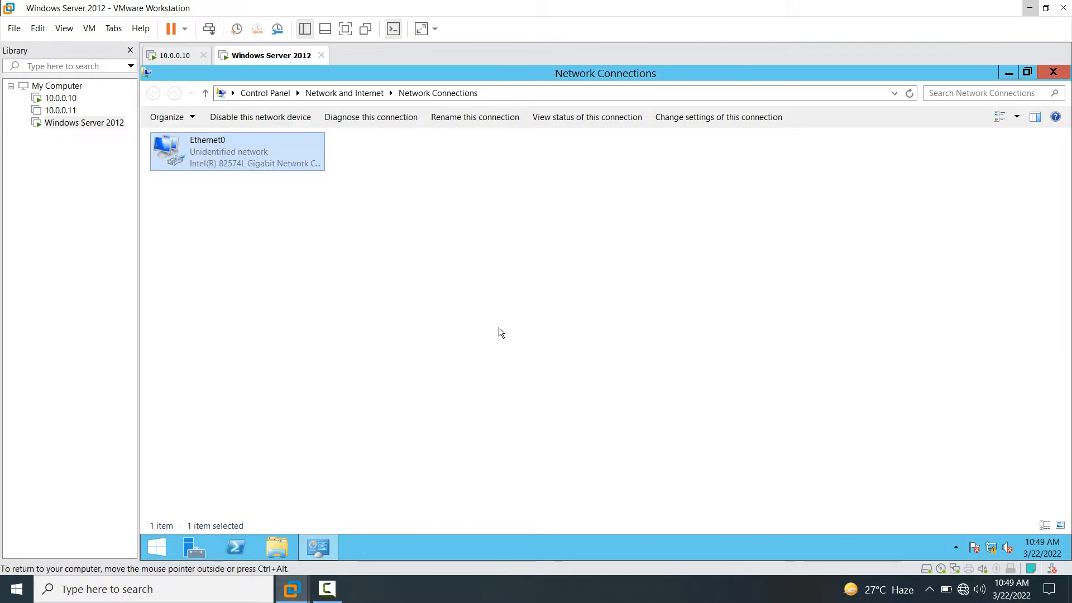
# - Turn off the firewall for private and public networks via firewall.cpl, then close the windows
pyautogui.press('super+r')
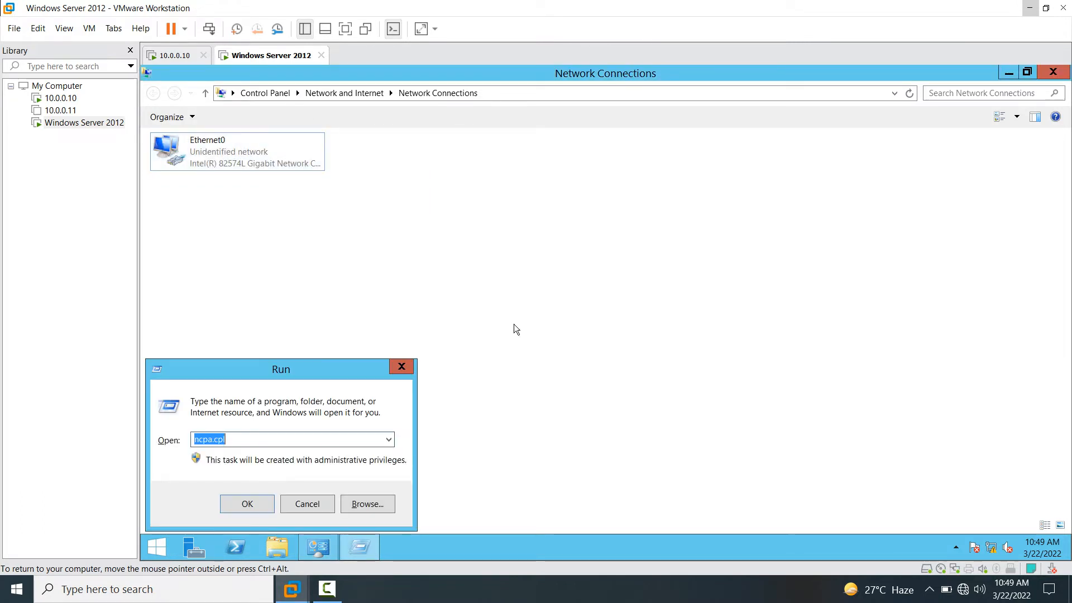
pyautogui.write('firewall')
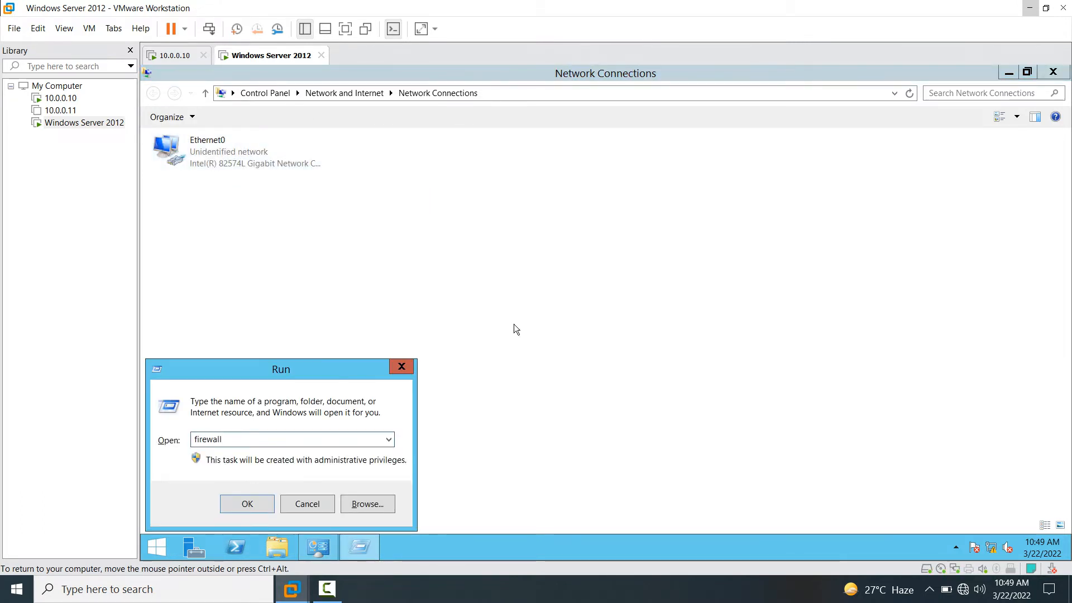
pyautogui.write('.cpl')
pyautogui.press('Return')
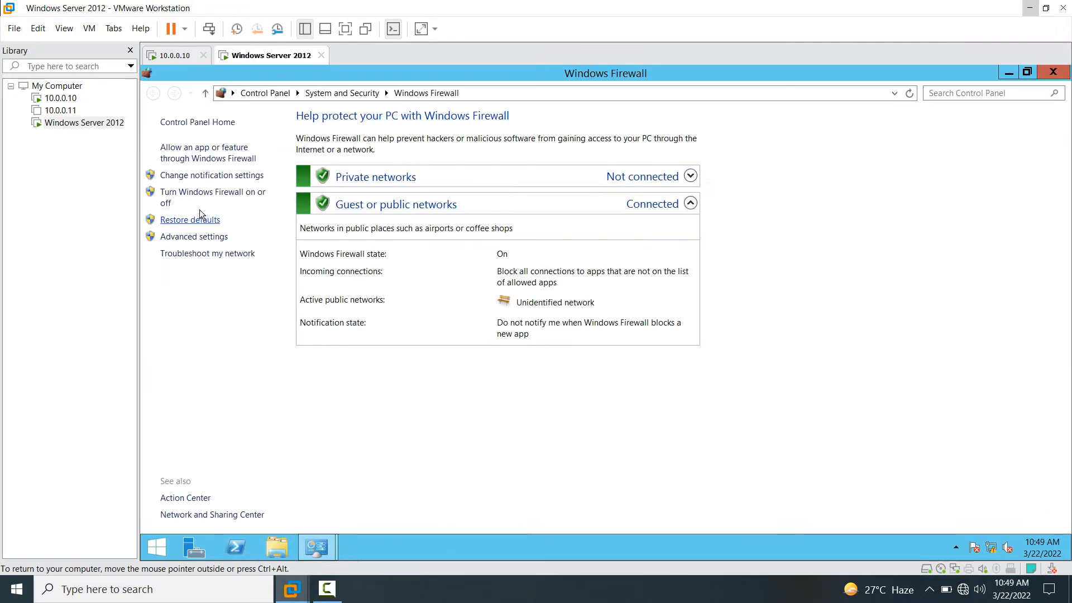
pyautogui.click(190, 197)
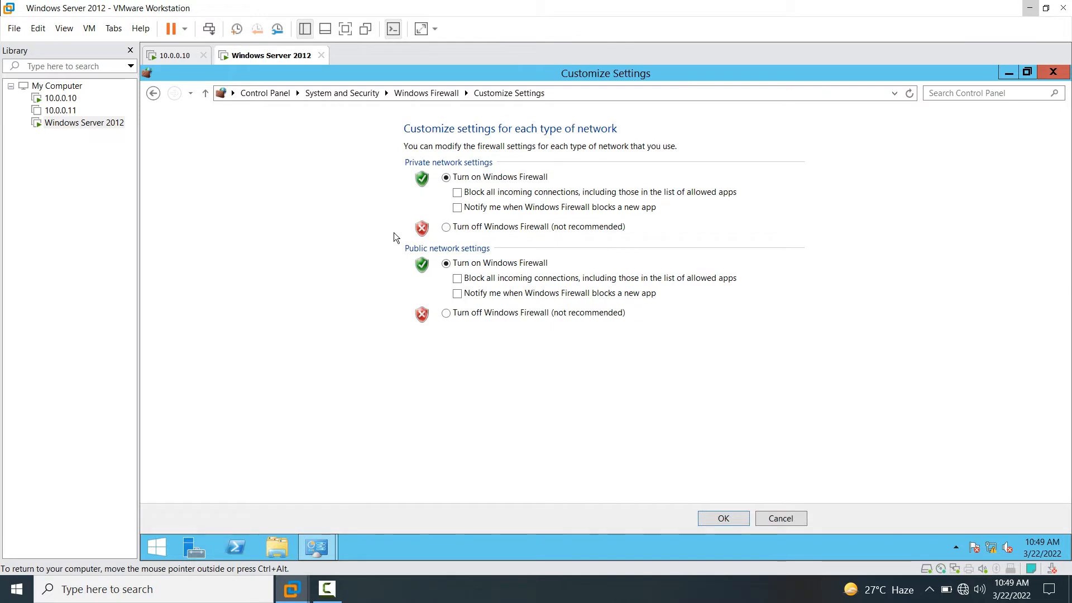
pyautogui.click(459, 230)
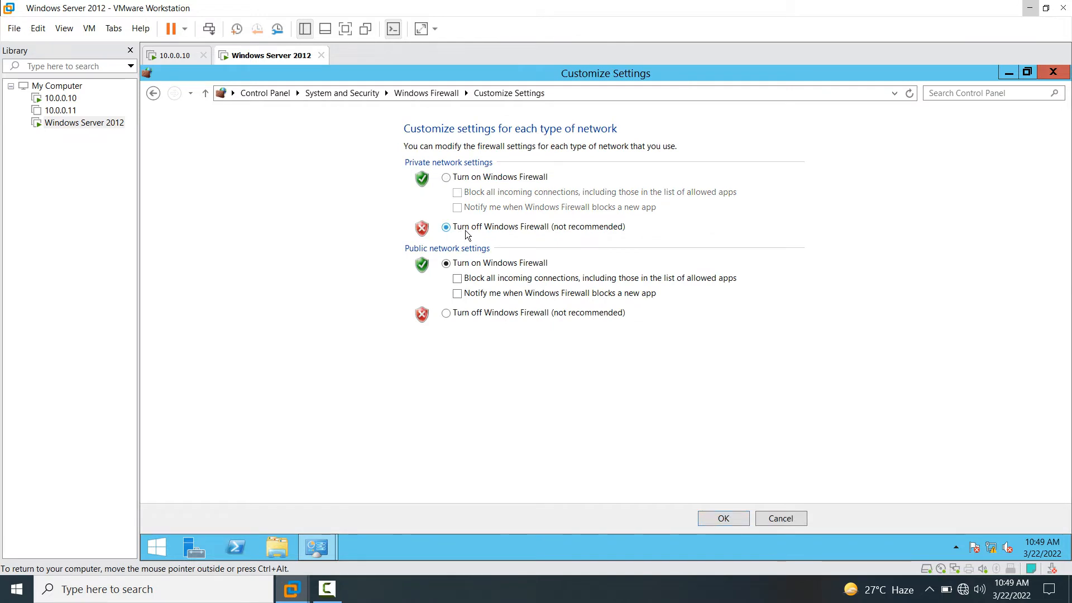
pyautogui.click(445, 312)
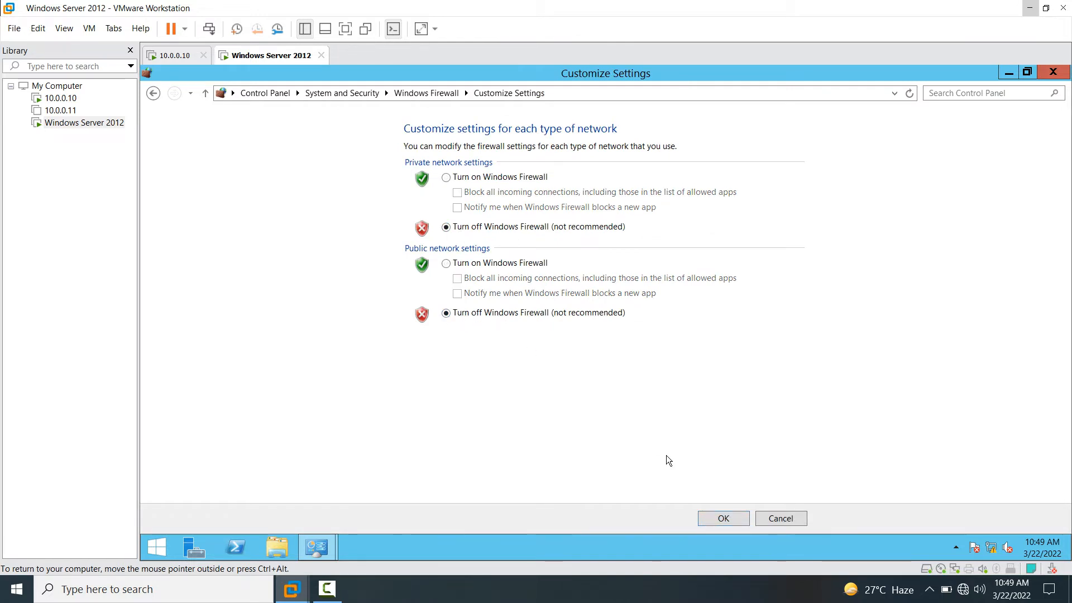
pyautogui.click(723, 518)
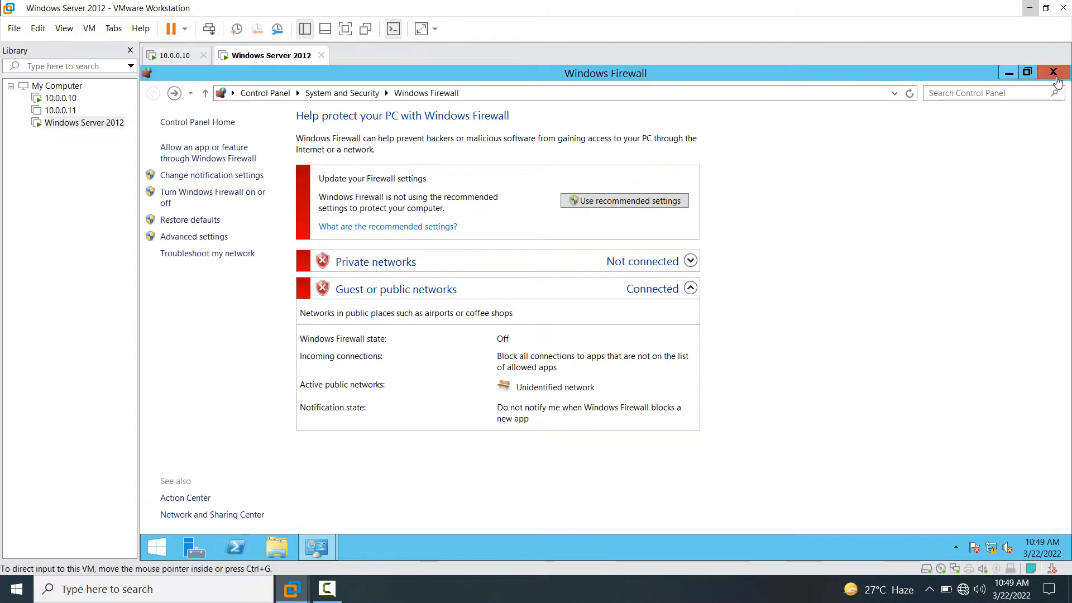
pyautogui.click(1054, 73)
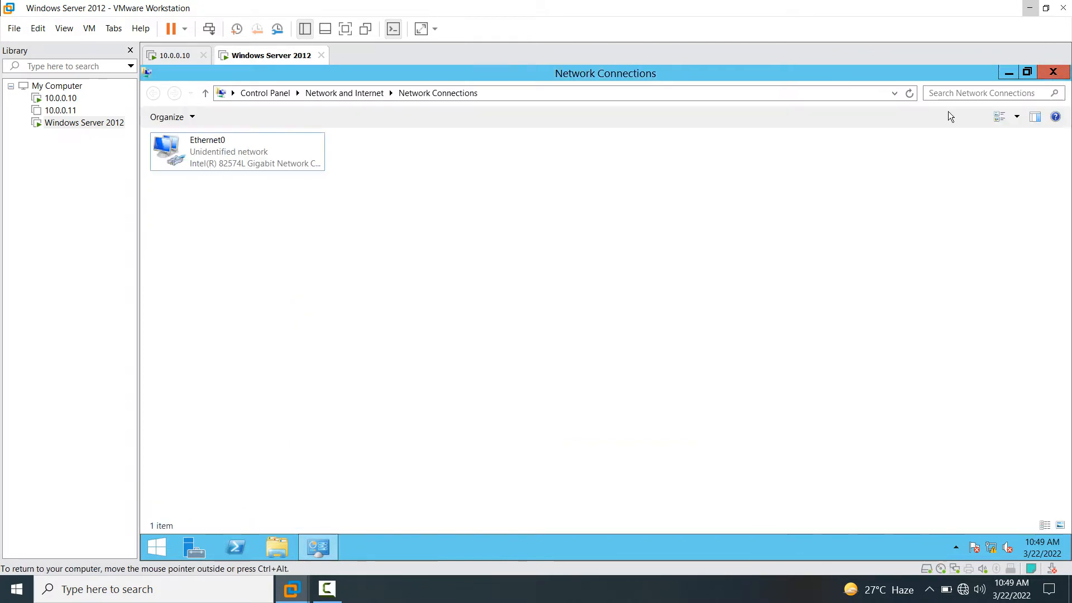
pyautogui.click(1044, 73)
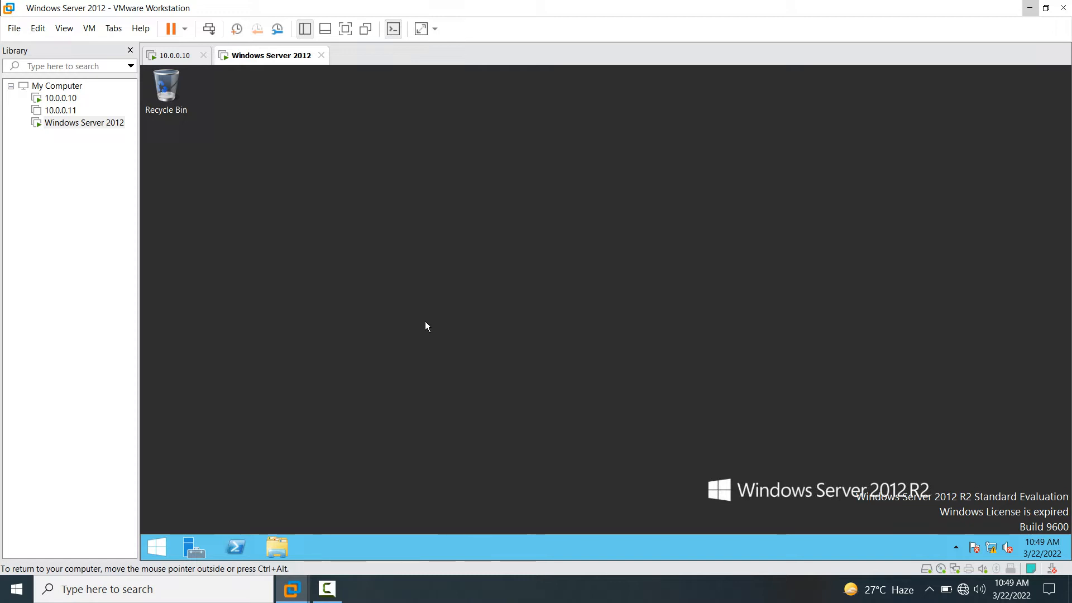
# - From the second server's command prompt, ping 10.0.0.10
pyautogui.press('super+r')
pyautogui.write('cmd')
pyautogui.press('Return')
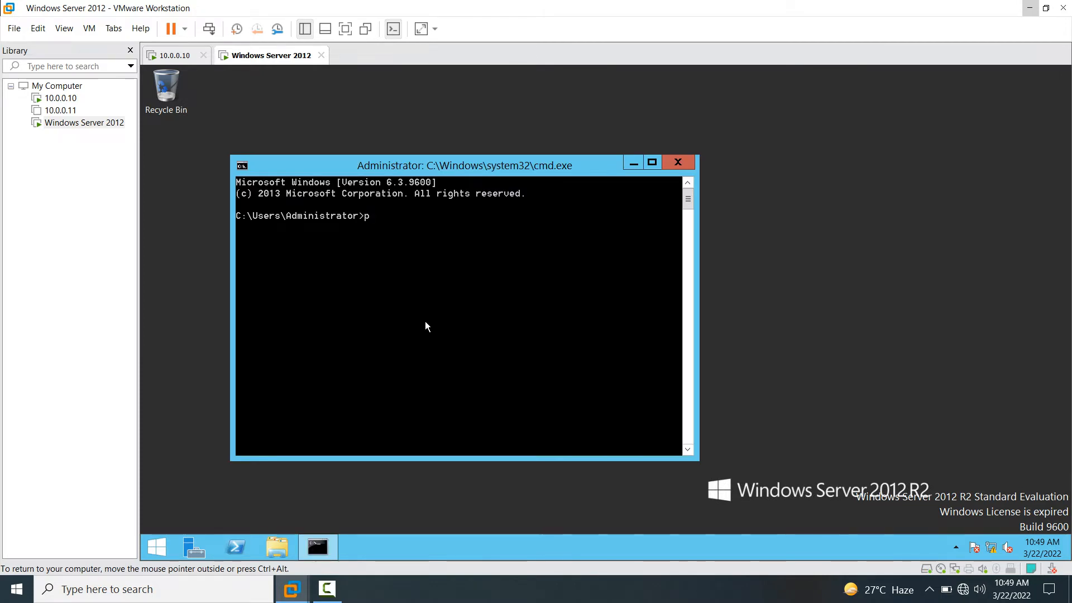
pyautogui.write('ping 10.0.0.10')
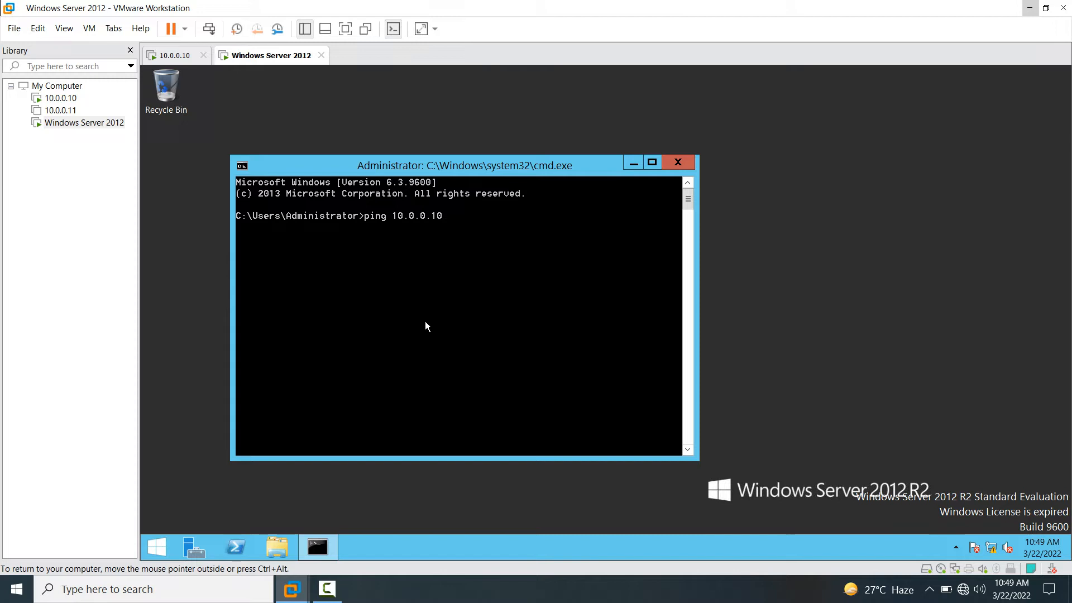
pyautogui.press('Return')
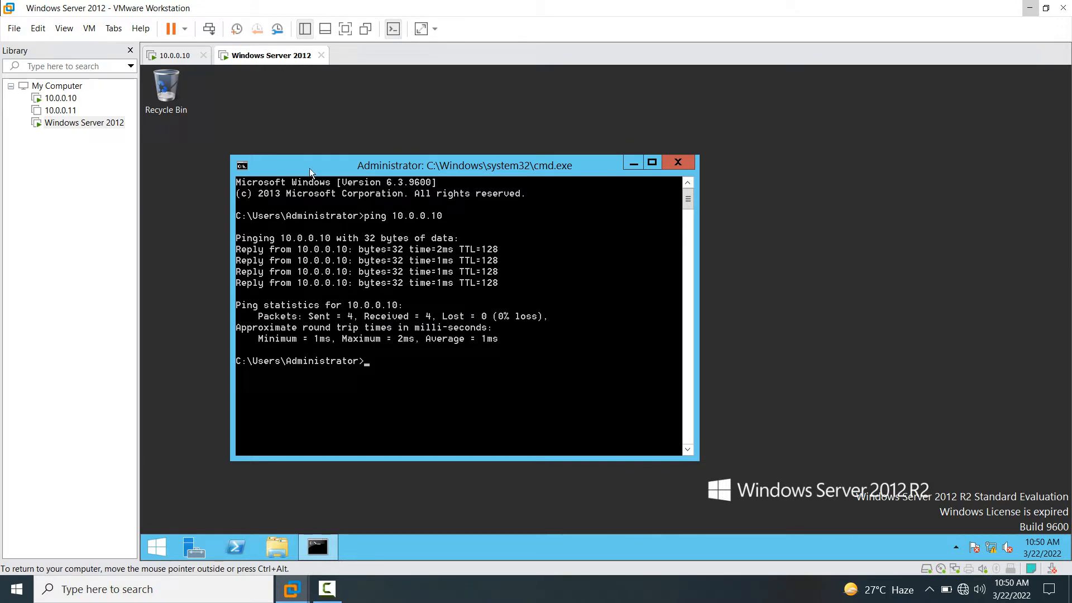
# - On the 10.0.0.10 VM, ping 10.0.0.13 from a command prompt, then close it
pyautogui.click(173, 56)
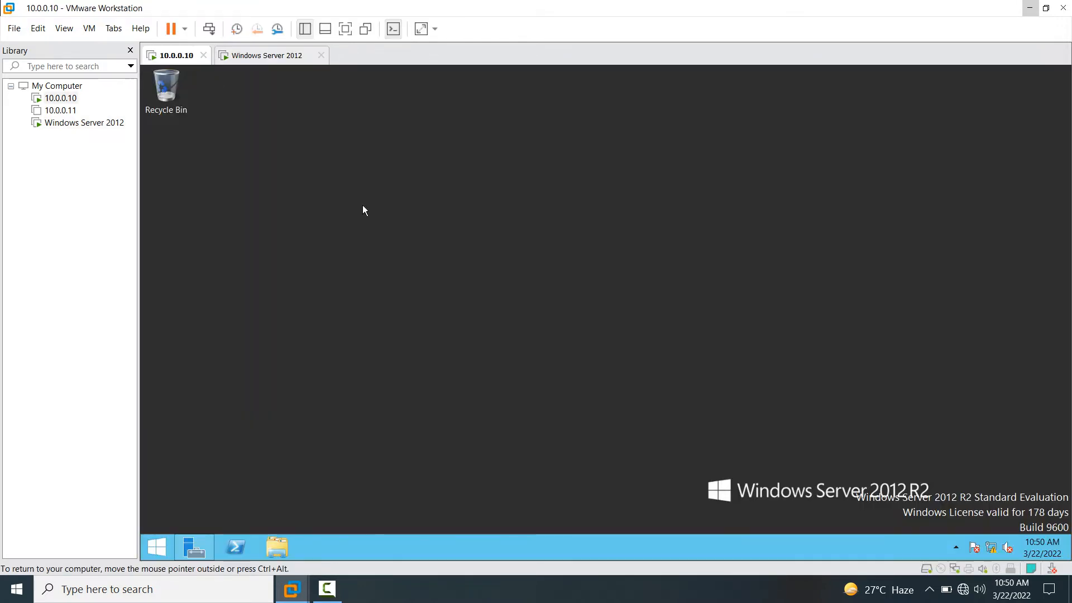
pyautogui.press('super+r')
pyautogui.write('cmd')
pyautogui.press('Return')
pyautogui.write('p')
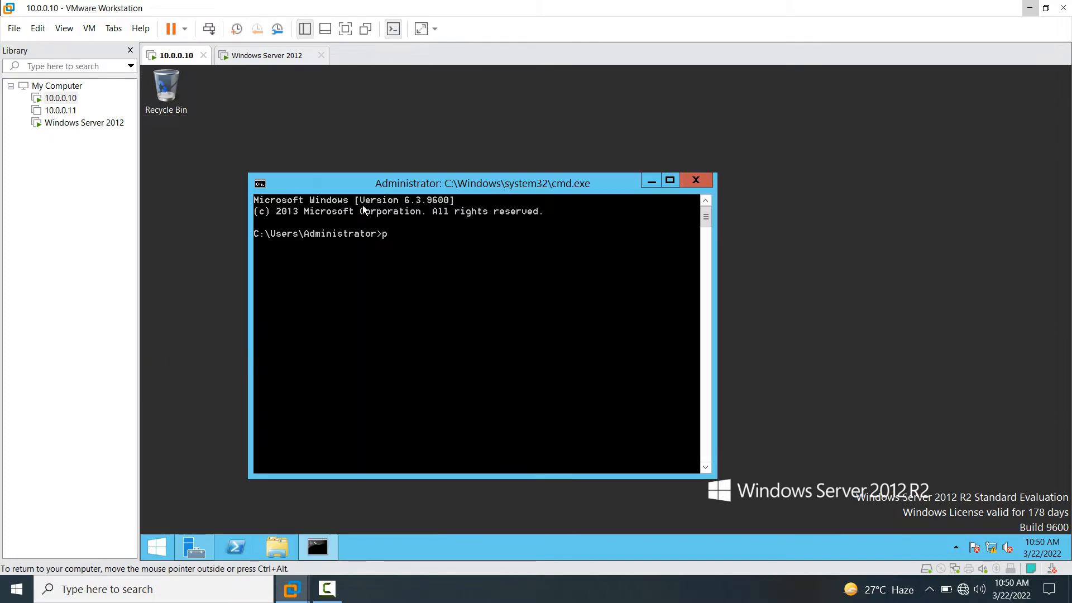
pyautogui.write('ing 10.0.0.13')
pyautogui.press('Return')
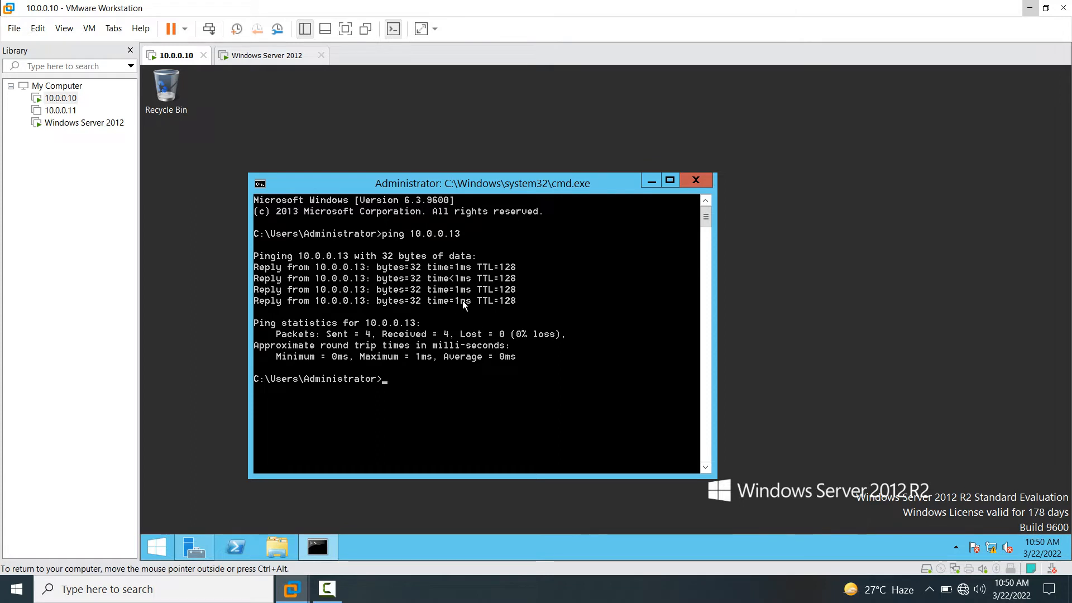
pyautogui.click(695, 180)
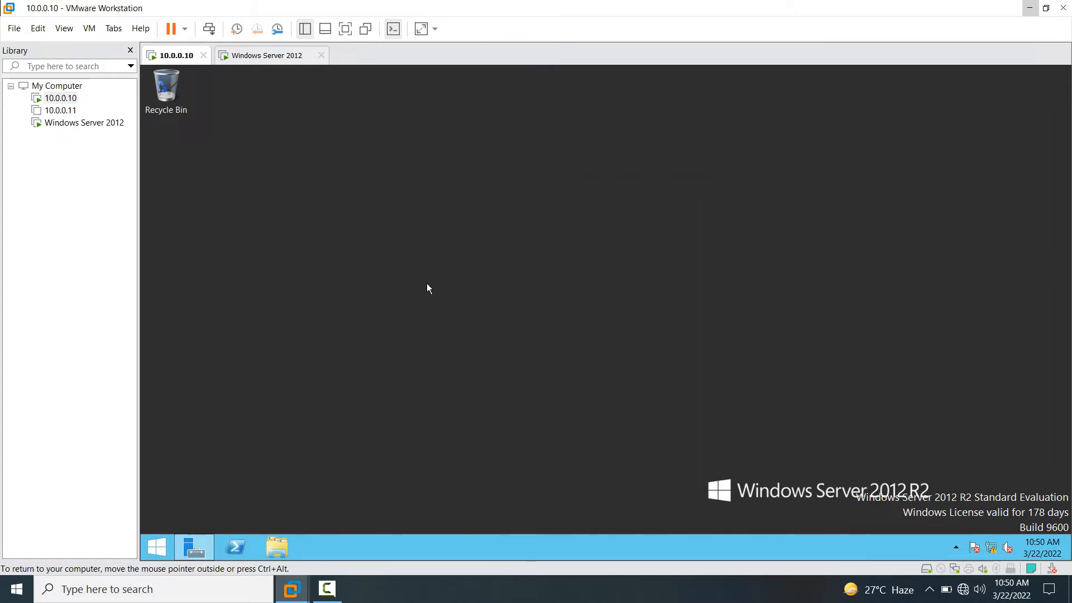
# - Return to the Windows Server 2012 VM and close its command prompt
pyautogui.click(285, 58)
pyautogui.click(680, 169)
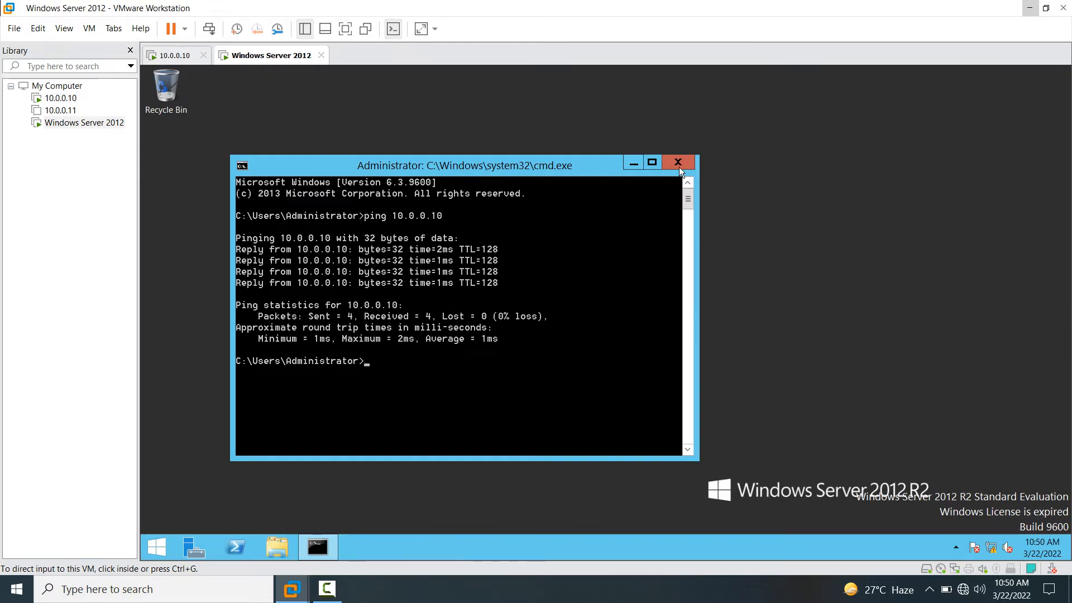
pyautogui.click(676, 162)
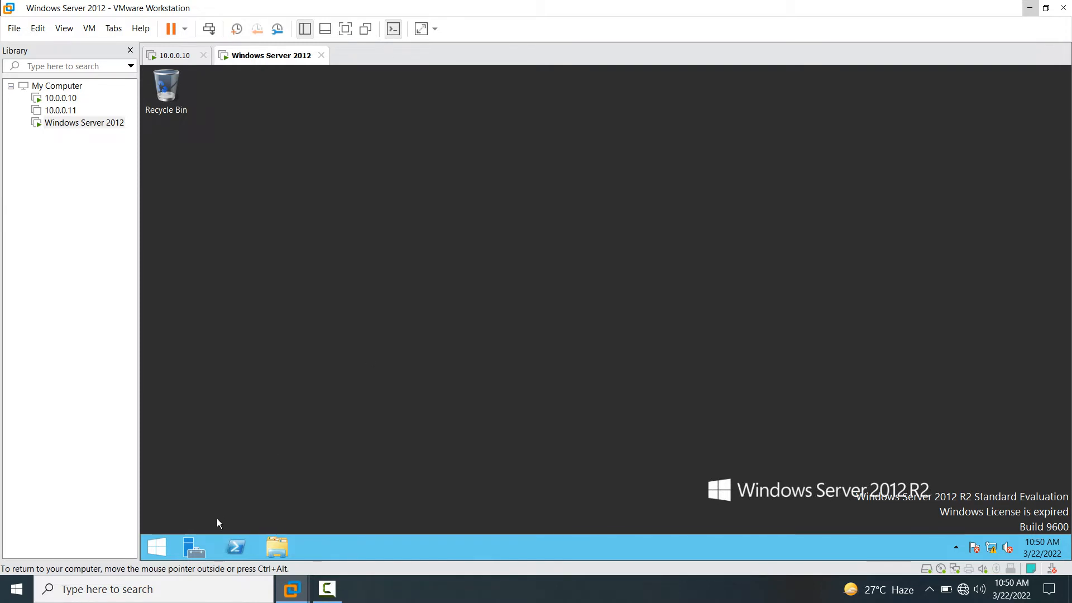
# - Launch Add Roles and Features from Server Manager, keeping role-based installation and server win-srv2012adc
pyautogui.click(193, 550)
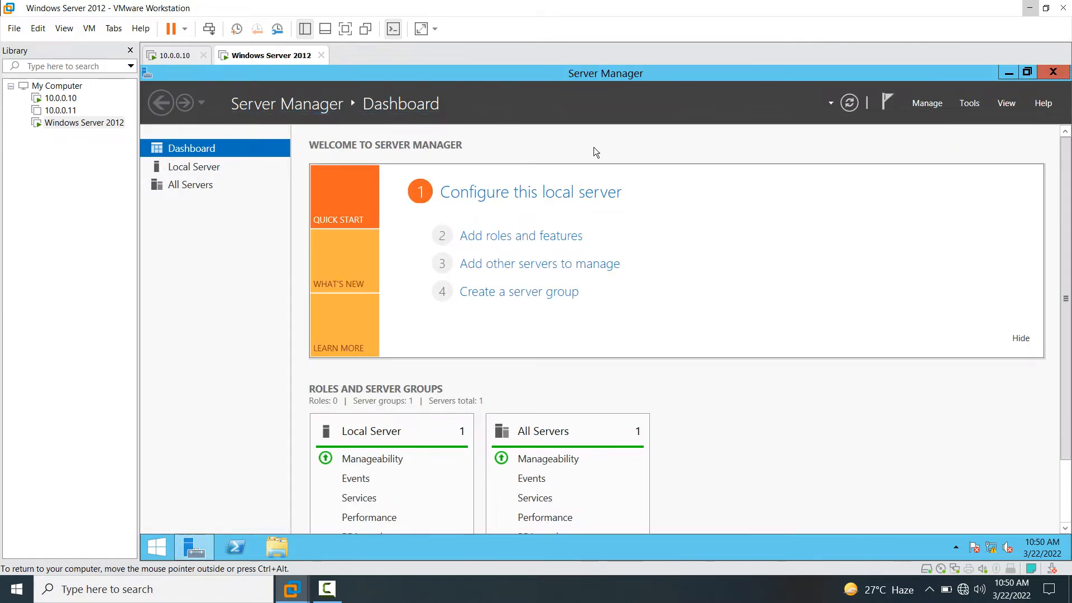
pyautogui.click(528, 242)
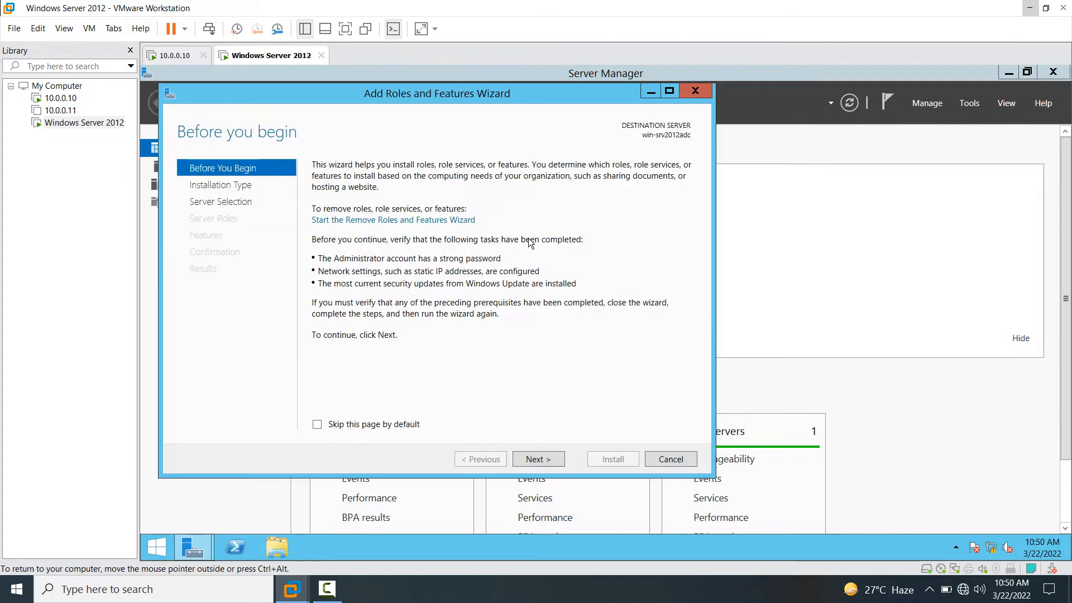
pyautogui.click(561, 460)
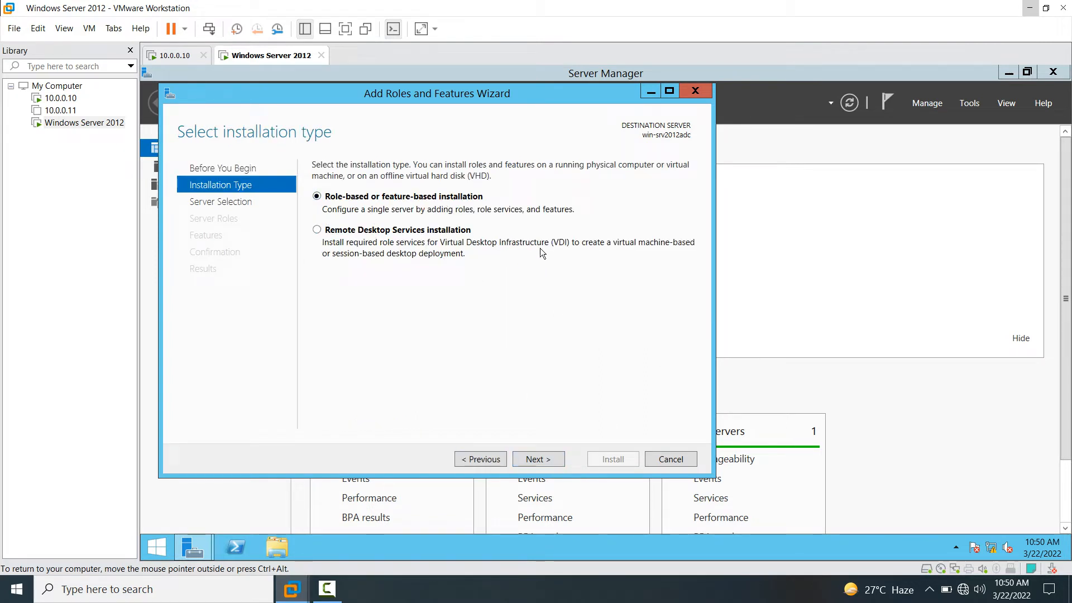
pyautogui.click(550, 459)
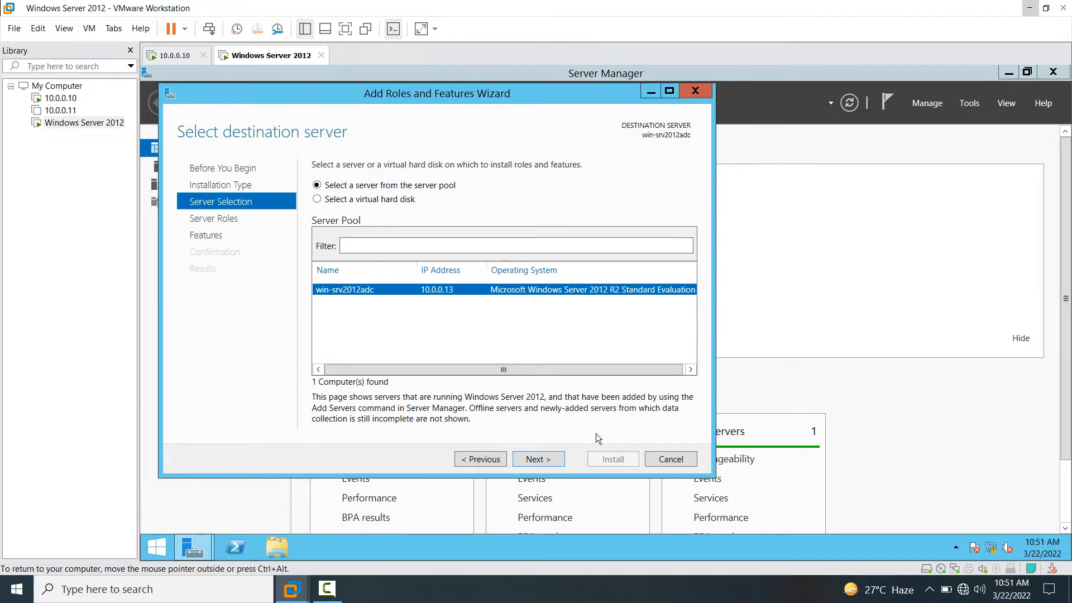
pyautogui.click(531, 464)
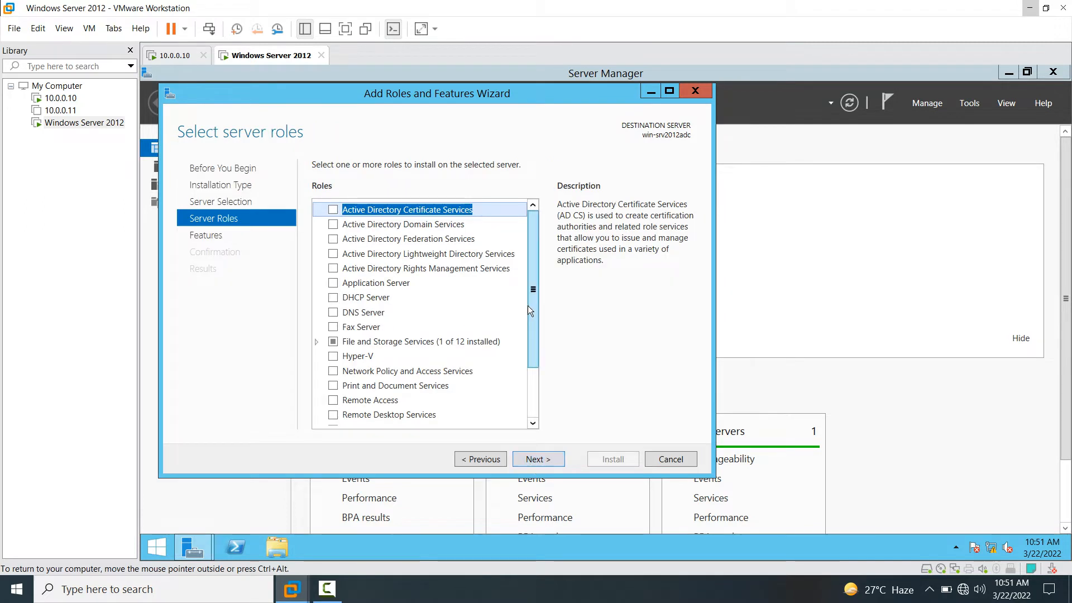
# - Select the Active Directory Domain Services and DNS Server roles, accepting their required features
pyautogui.click(376, 225)
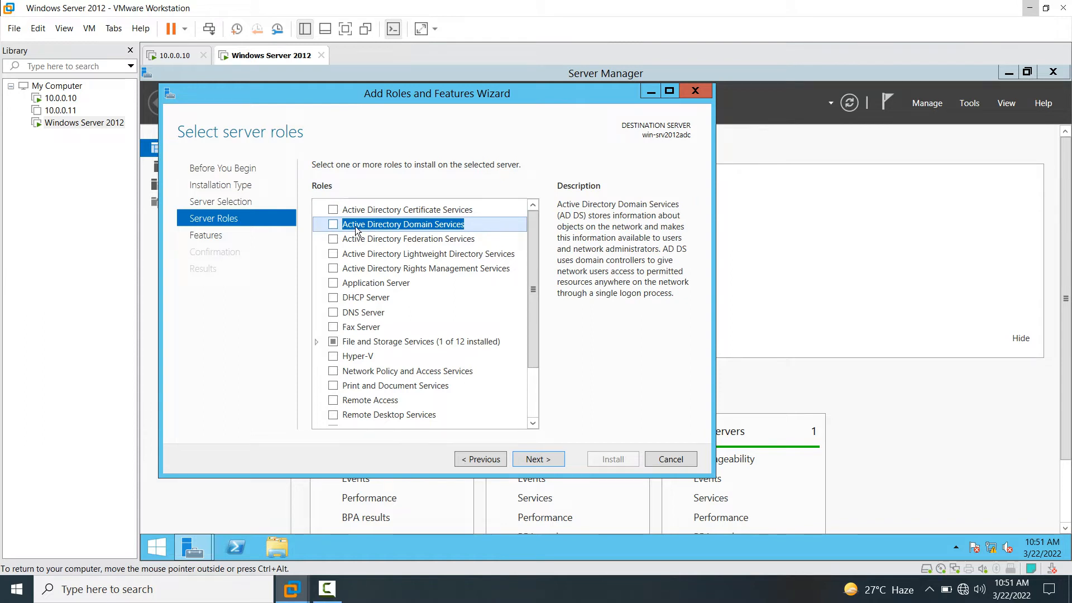
pyautogui.click(332, 225)
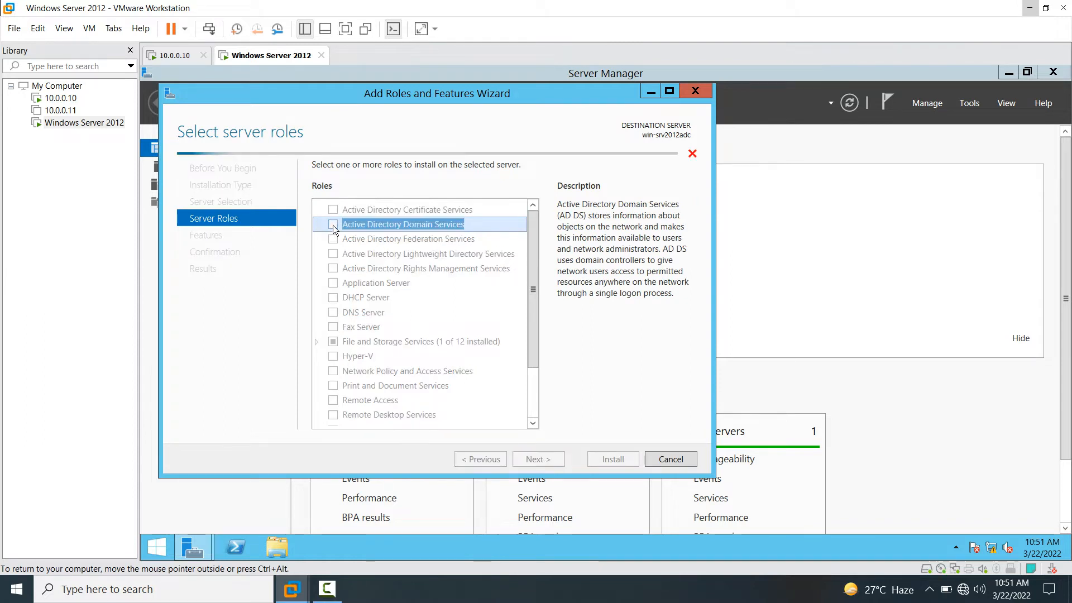
pyautogui.click(480, 402)
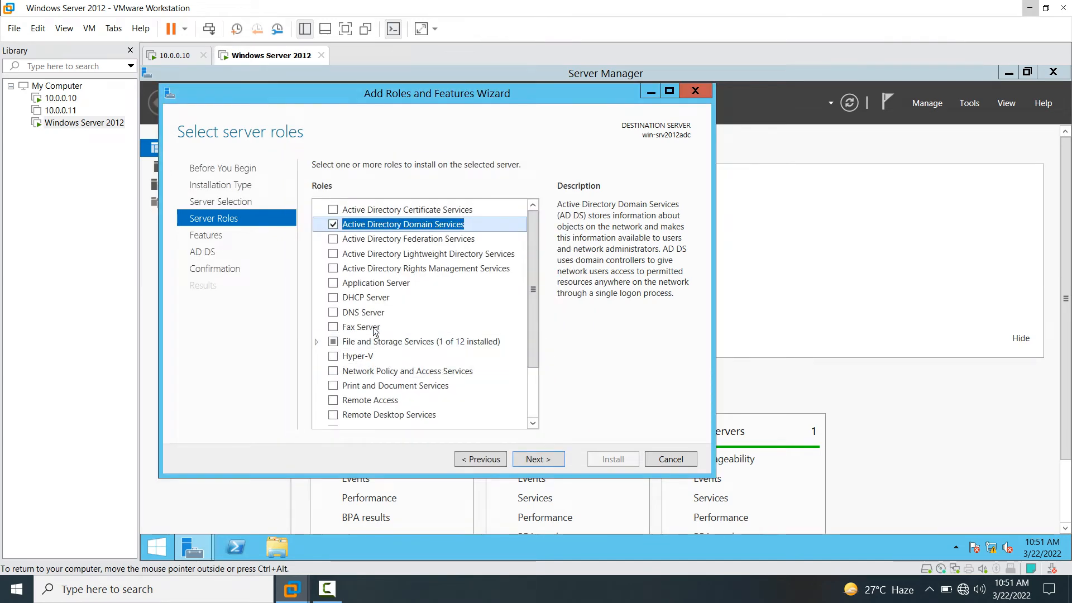
pyautogui.click(358, 316)
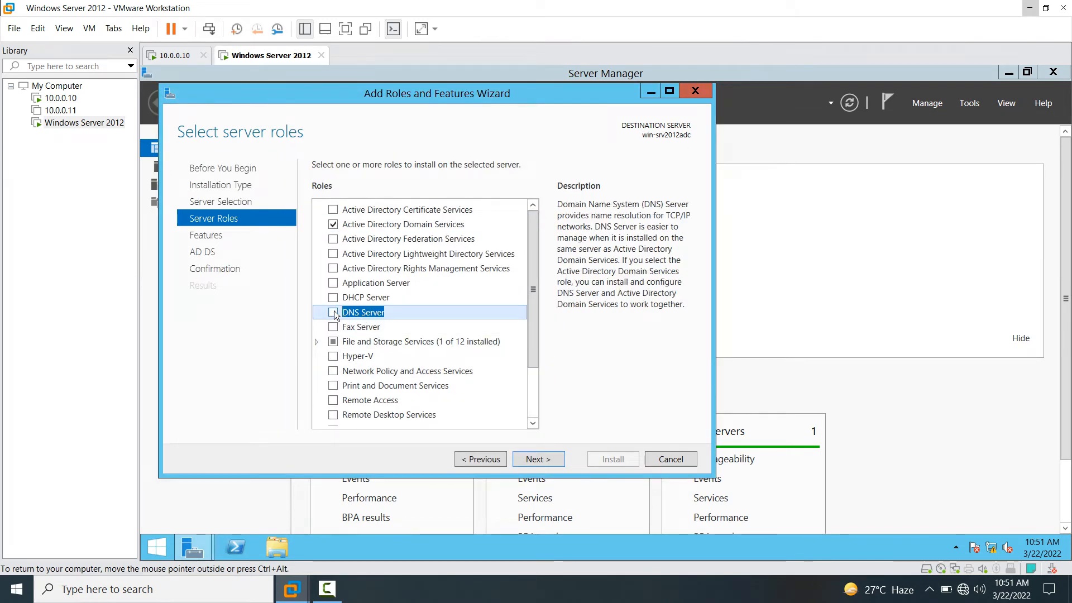
pyautogui.click(334, 312)
pyautogui.click(482, 396)
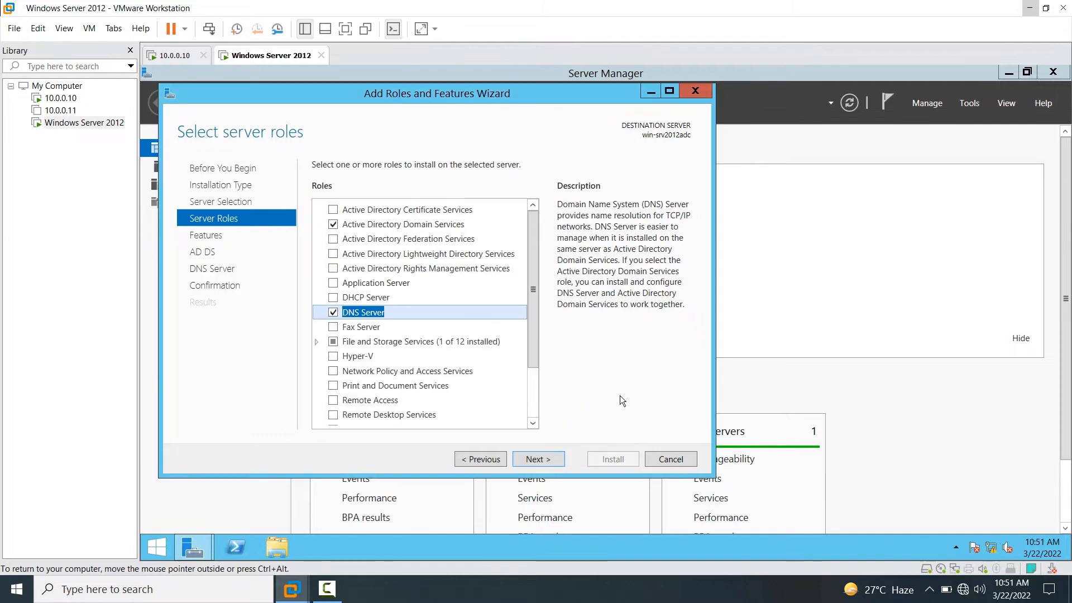
# - Advance through the features and information pages to the summary and start the installation
pyautogui.click(548, 457)
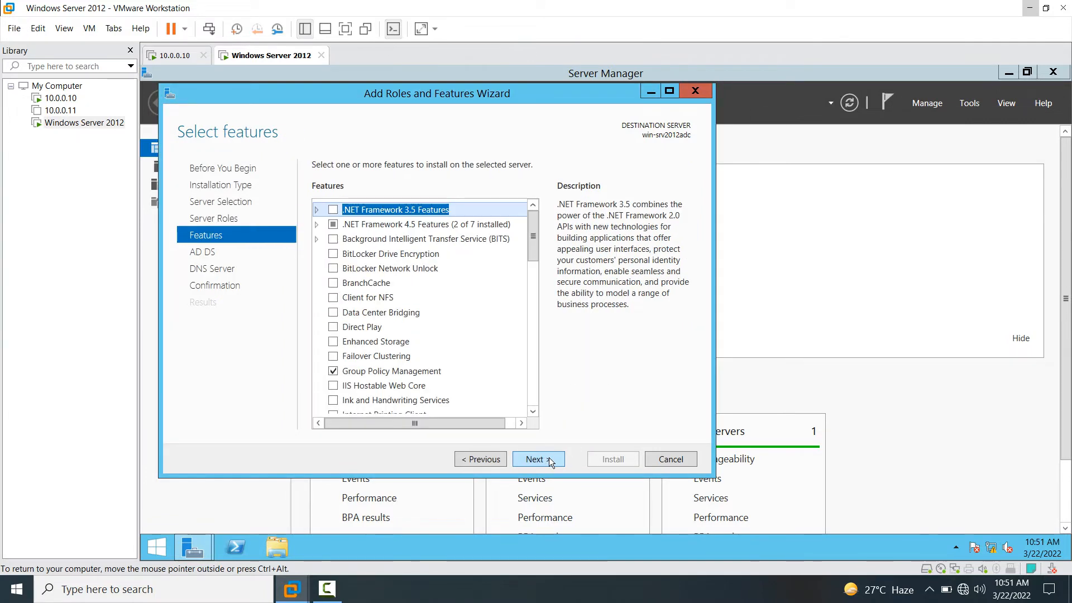
pyautogui.click(549, 457)
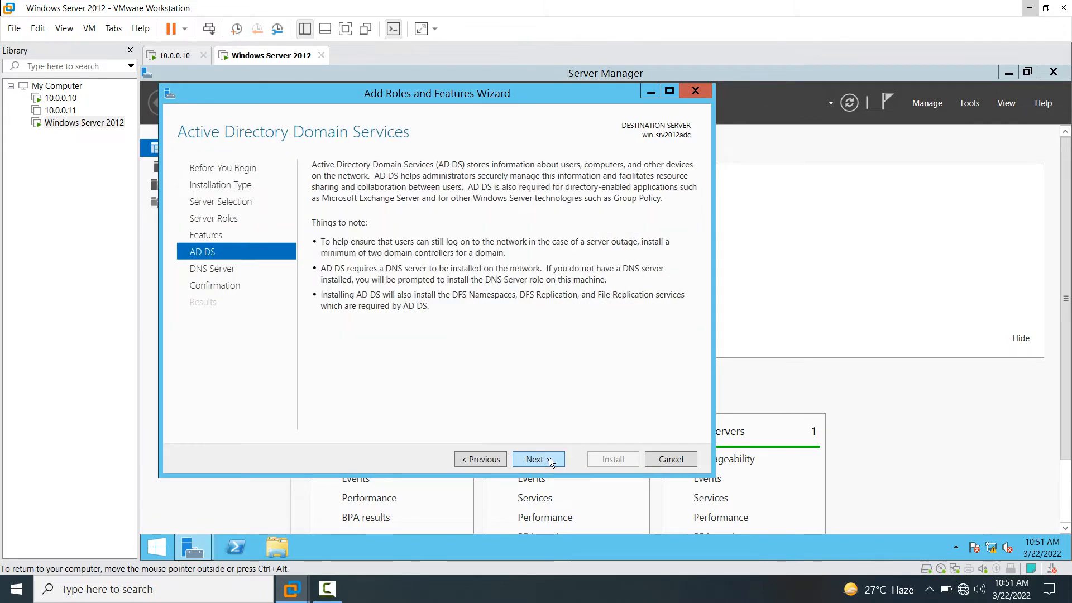
pyautogui.click(549, 459)
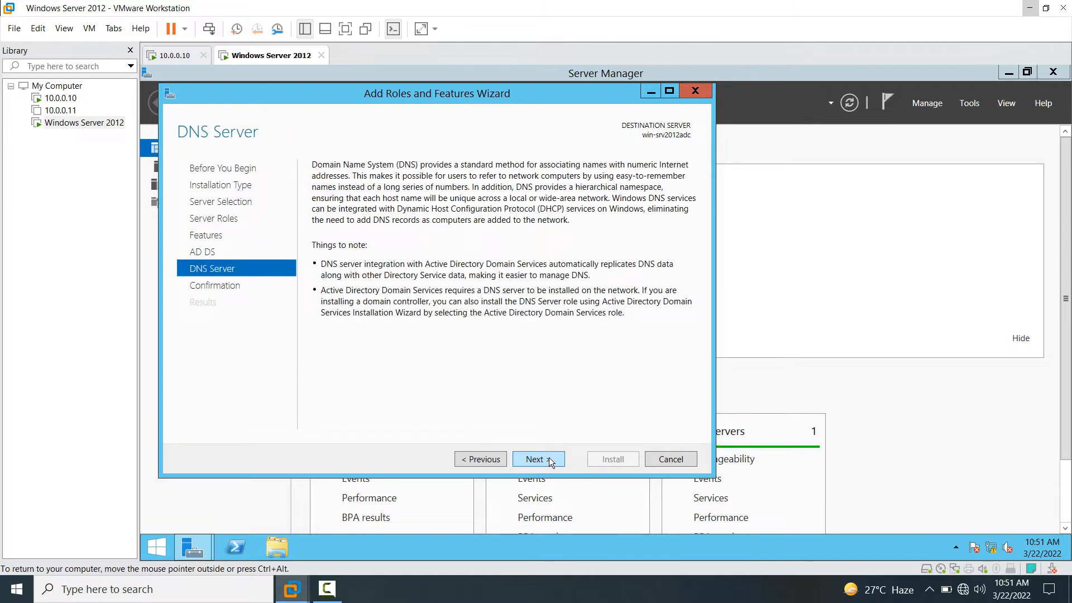
pyautogui.click(548, 459)
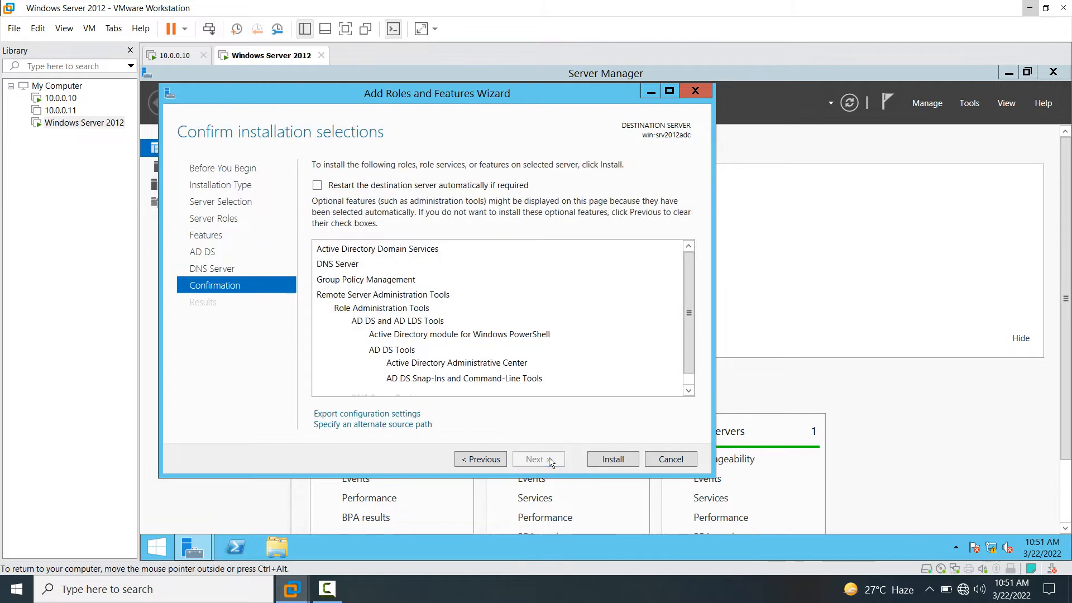
pyautogui.click(606, 460)
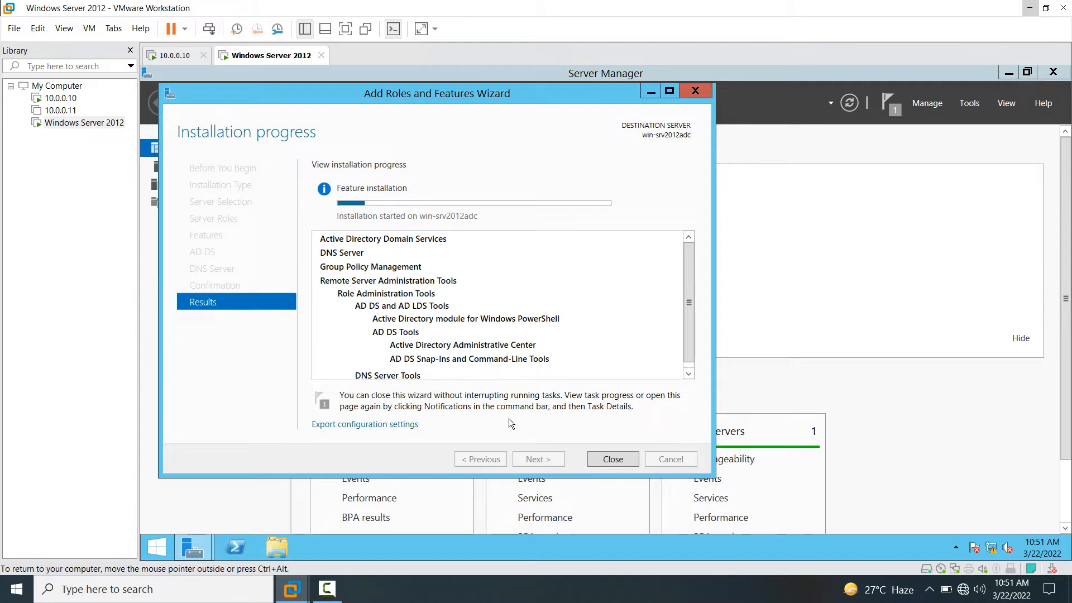
pyautogui.click(328, 595)
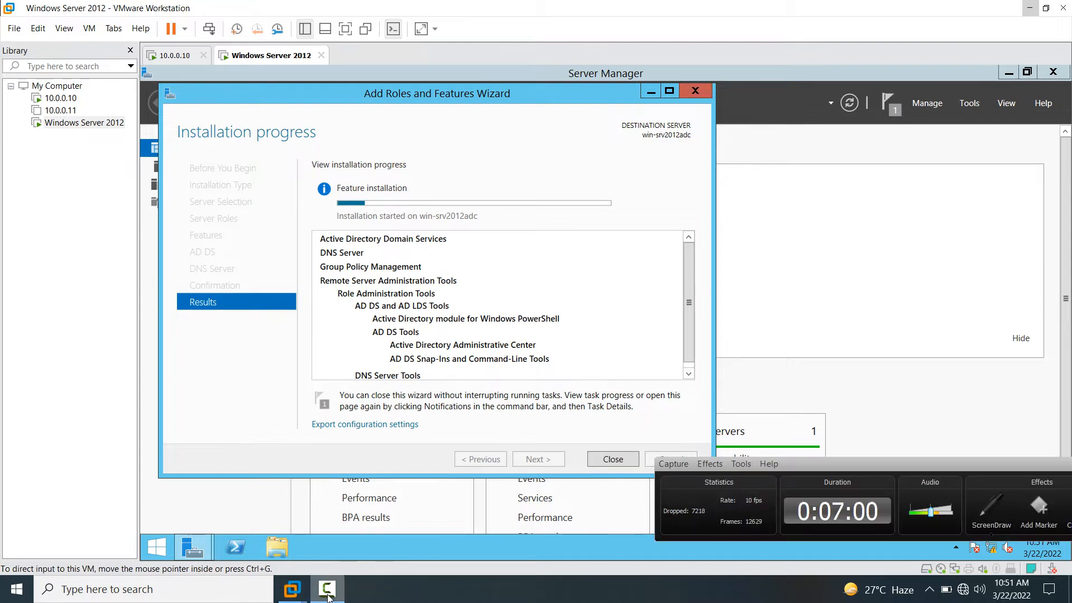
# - Wait for the AD DS and DNS installation to succeed, then close the wizard
pyautogui.click(327, 595)
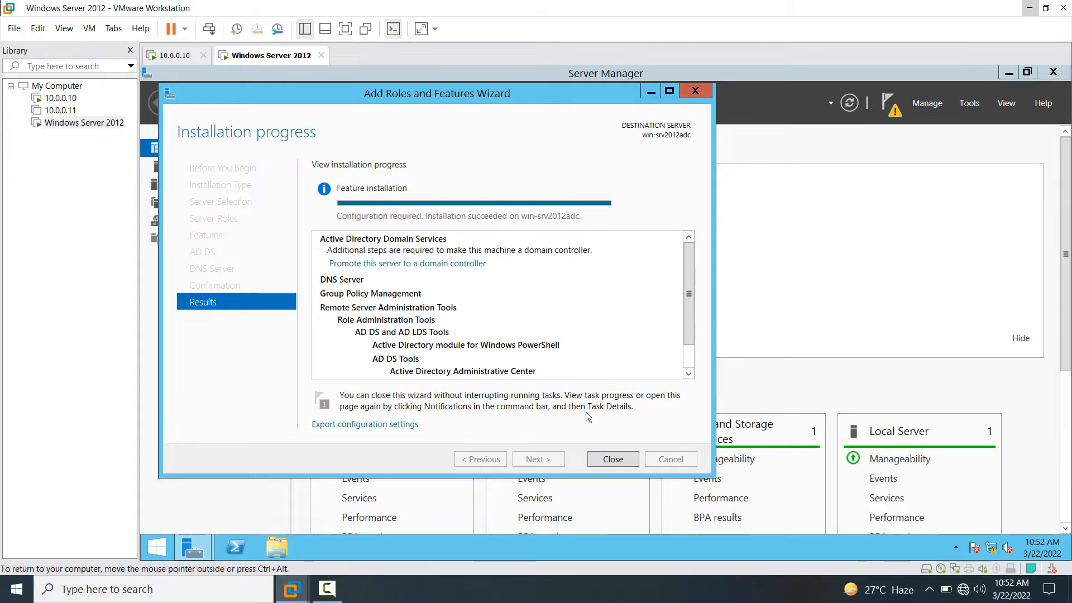
pyautogui.click(617, 455)
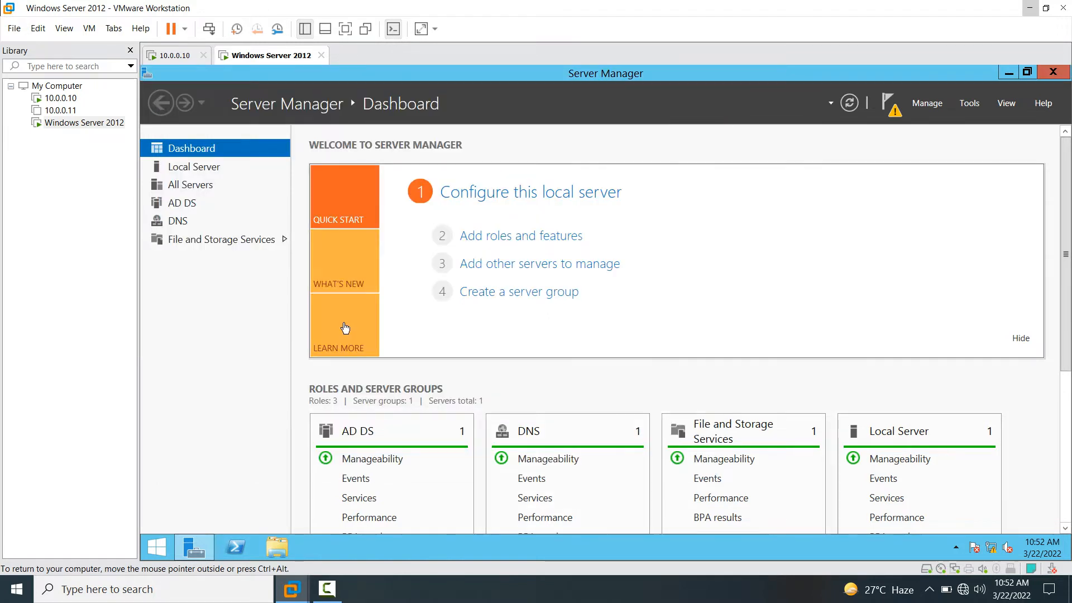
# - From the AD DS page's warning bar, launch Promote this server to a domain controller
pyautogui.click(181, 204)
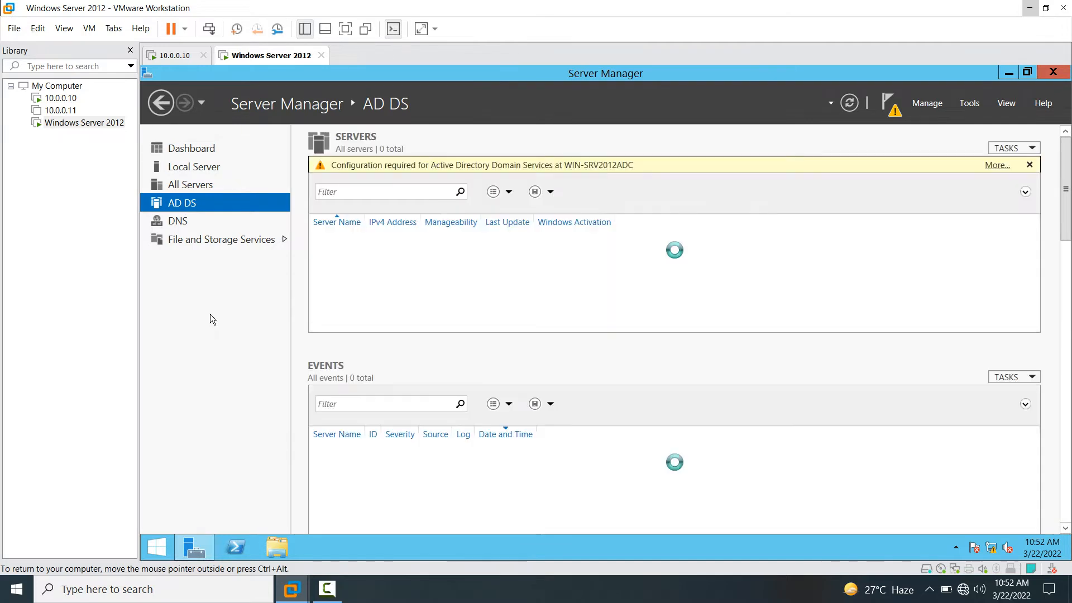
pyautogui.click(997, 165)
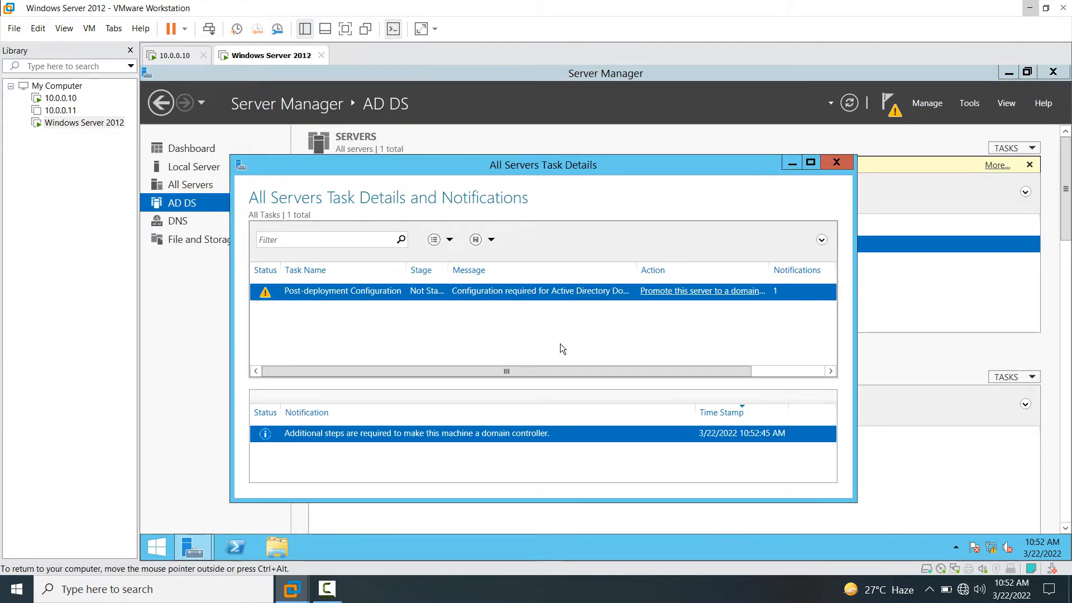
pyautogui.click(669, 299)
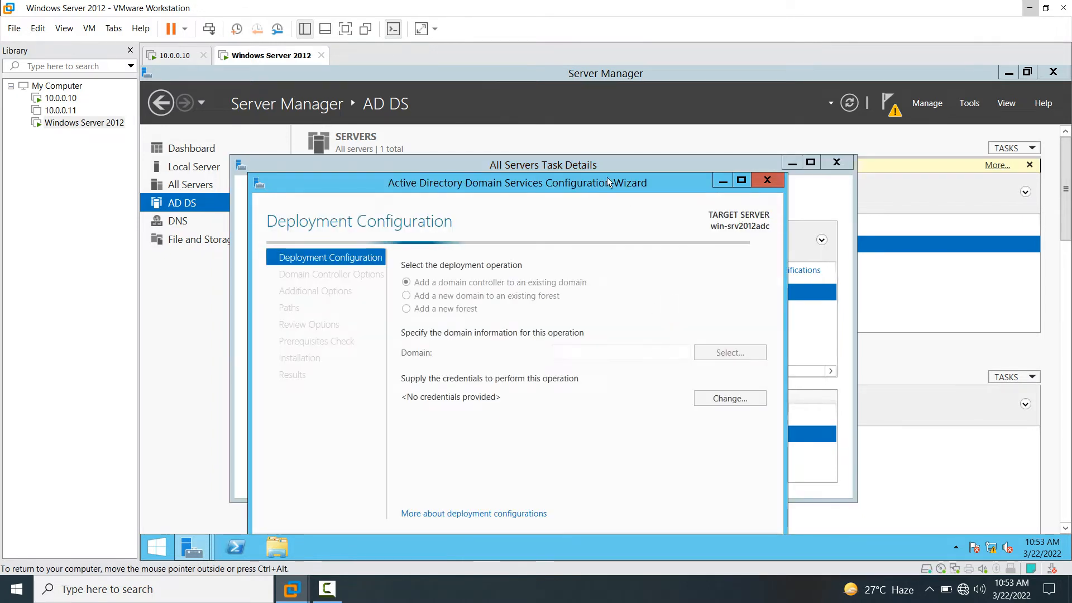
pyautogui.moveTo(580, 183); pyautogui.dragTo(588, 96)
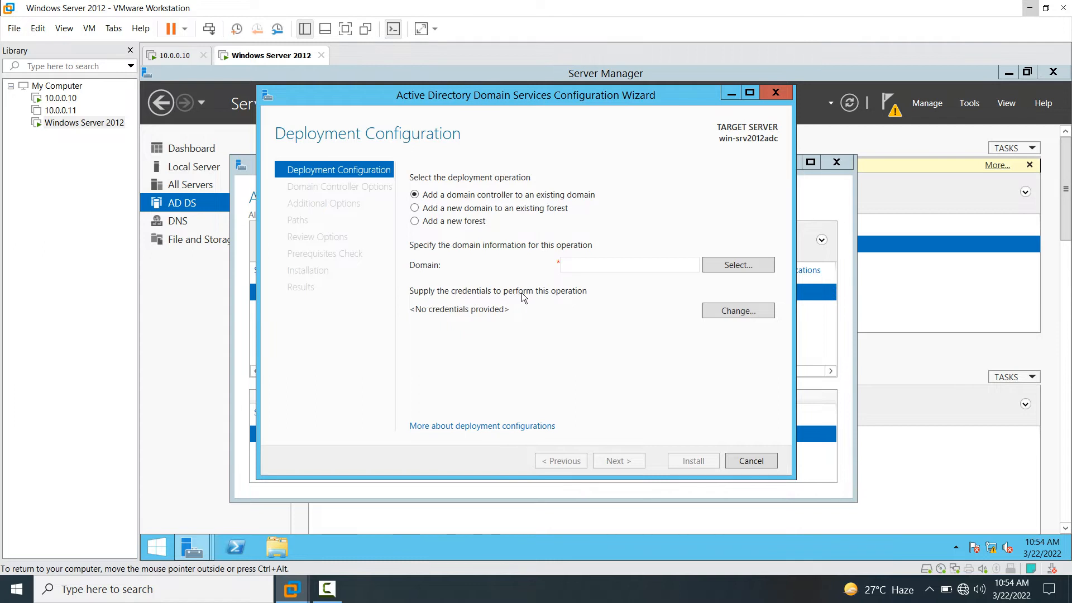
# - Add this DC to existing domain testdomain.local using the domain administrator's credentials, then continue
pyautogui.click(585, 260)
pyautogui.write('t')
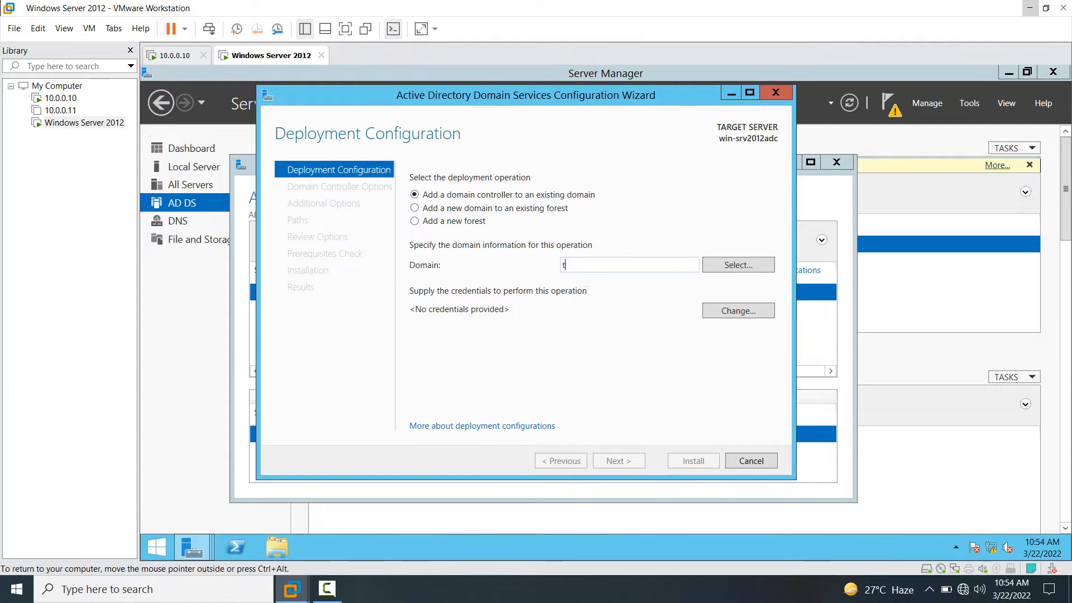
pyautogui.write('estdomain.local')
pyautogui.click(735, 313)
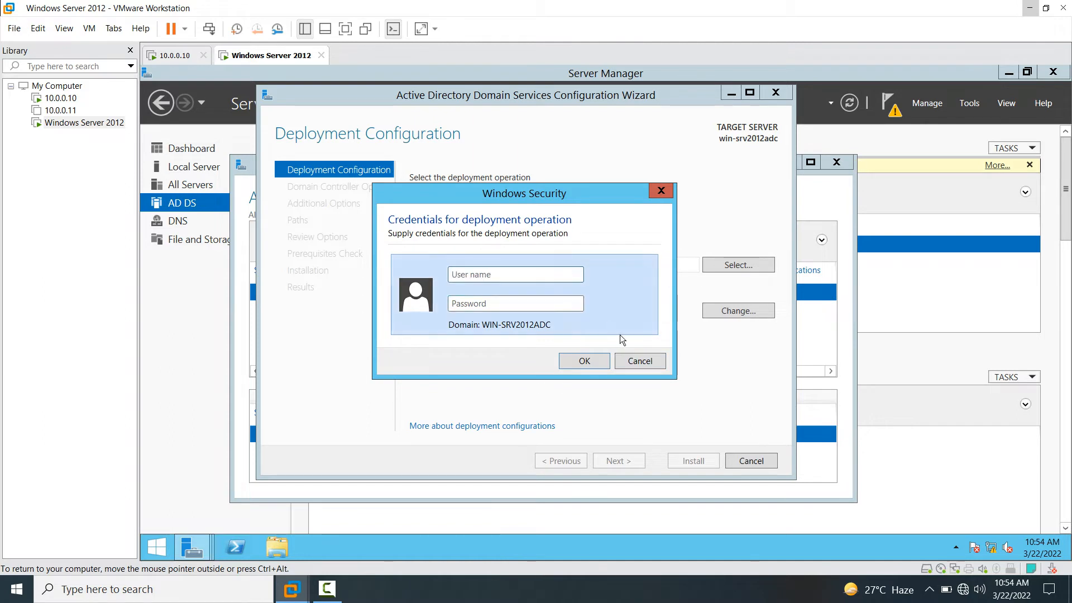
pyautogui.write('adminis')
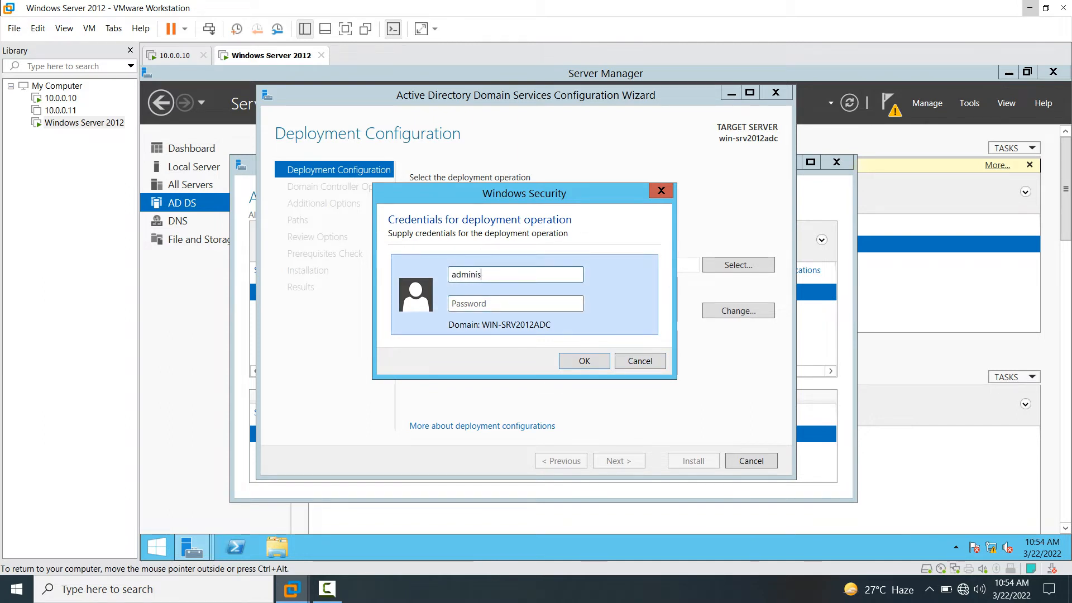
pyautogui.write('trator@')
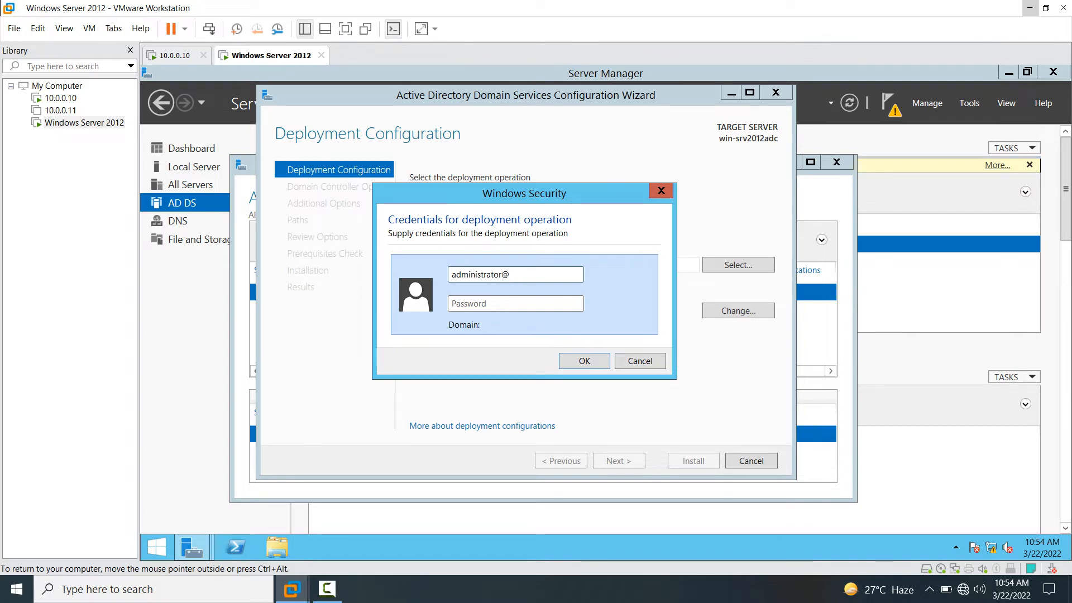
pyautogui.write('testdomain.loca')
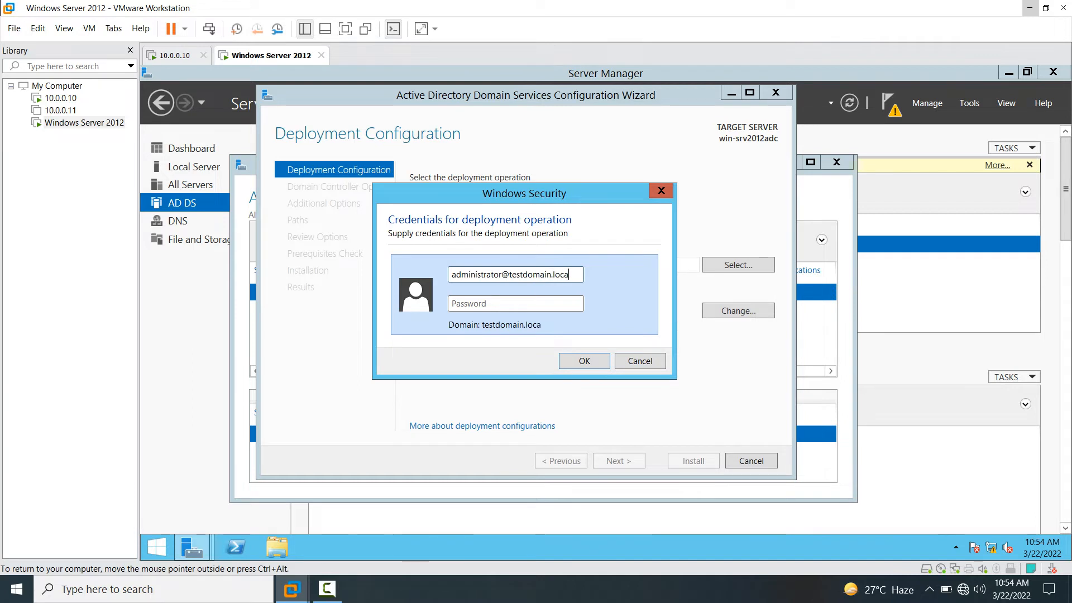
pyautogui.write('l')
pyautogui.press('Tab')
pyautogui.write('********')
pyautogui.press('Return')
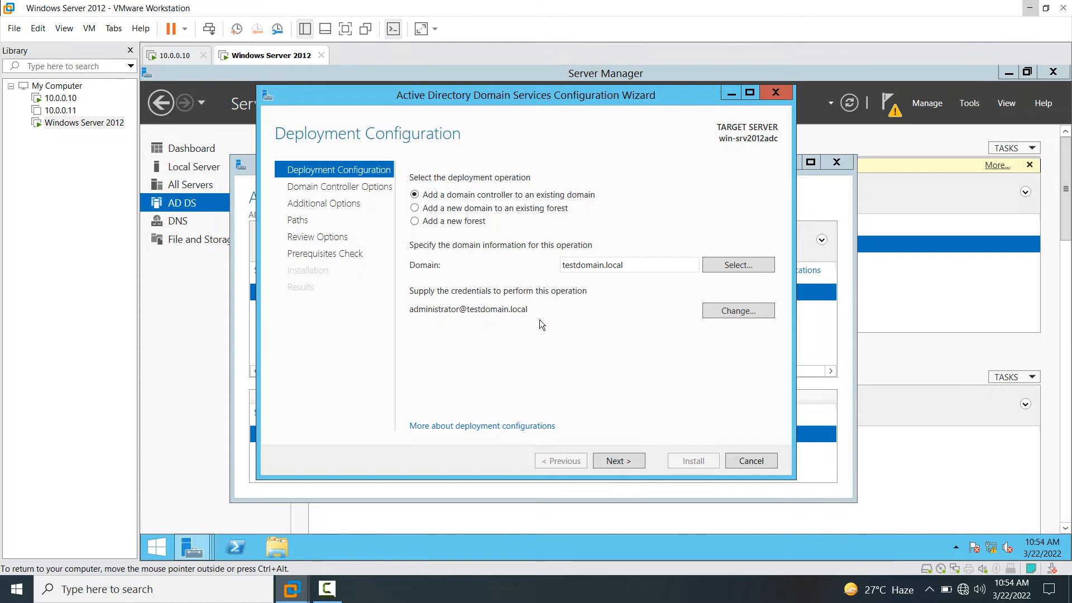
pyautogui.click(630, 461)
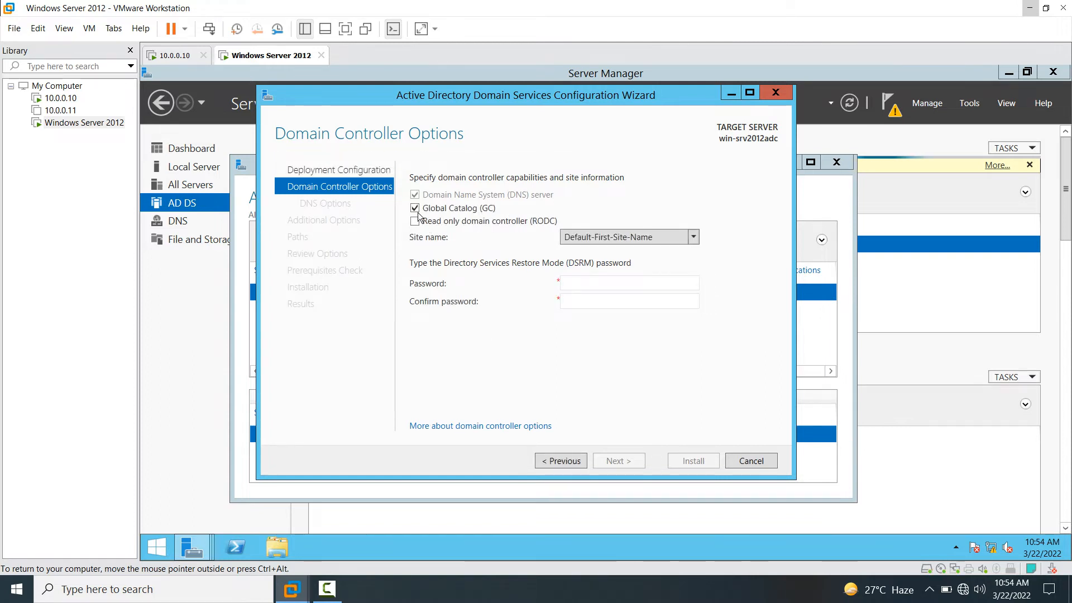
# - Uncheck Global Catalog, enter and confirm the DSRM password, and advance past DNS Options
pyautogui.click(415, 208)
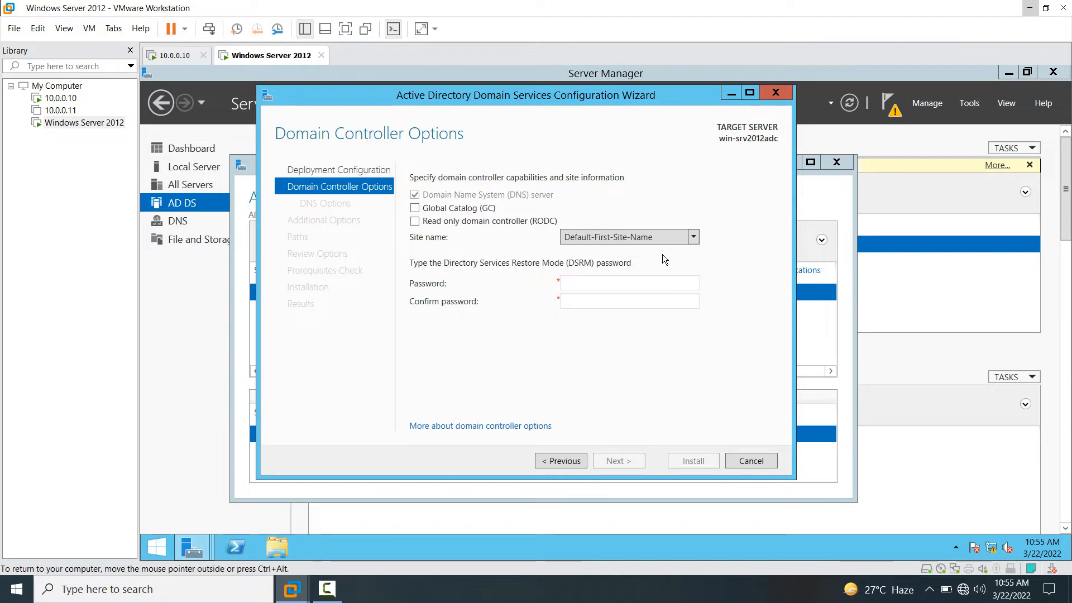
pyautogui.click(590, 289)
pyautogui.write('P@')
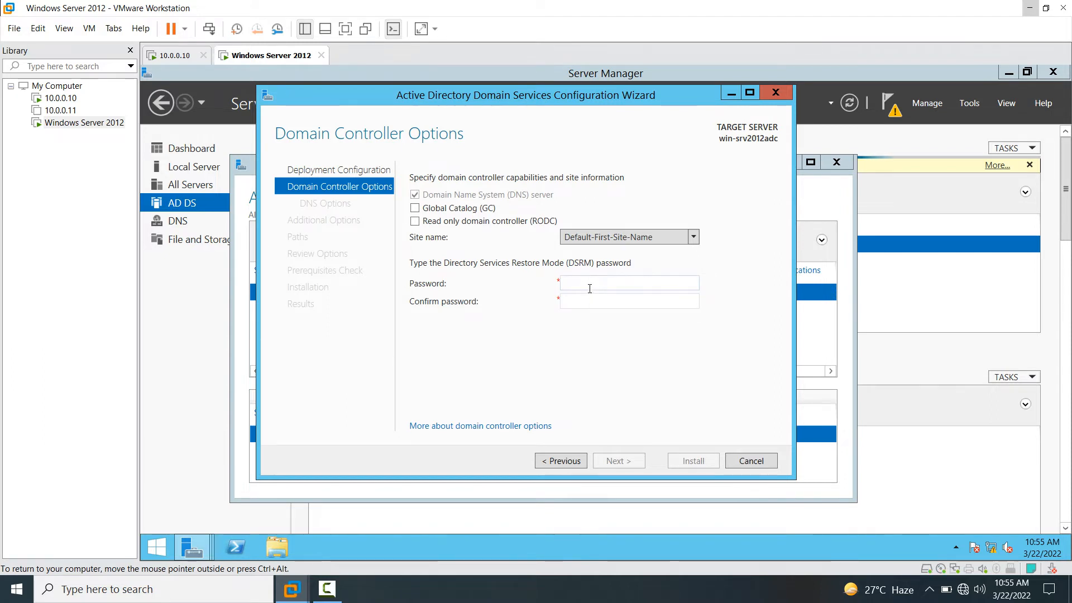
pyautogui.write('ssw0r')
pyautogui.press('Tab')
pyautogui.write('P@ssw')
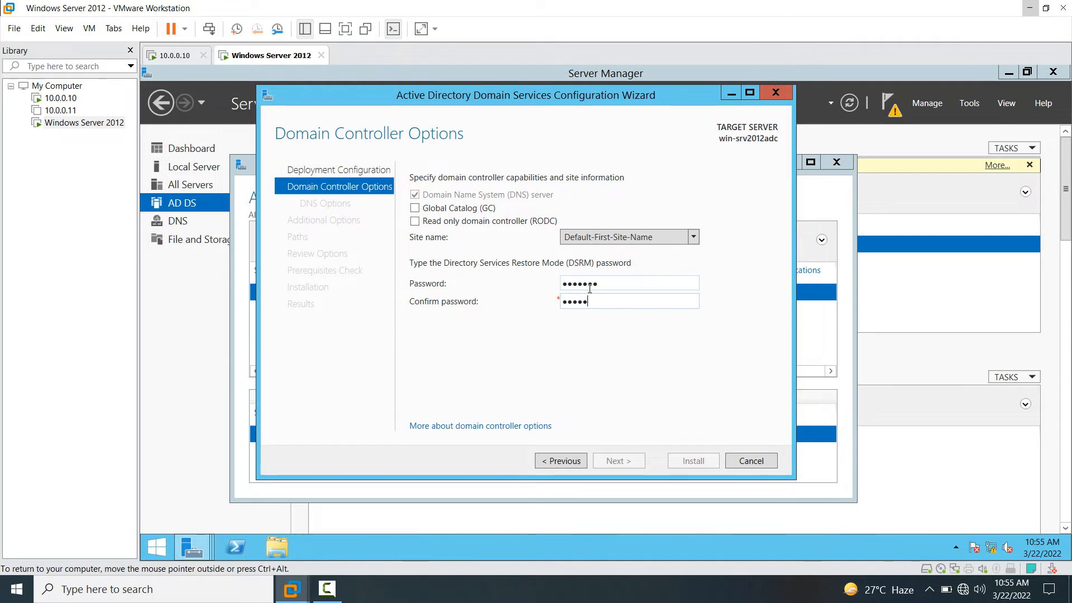
pyautogui.write('0r')
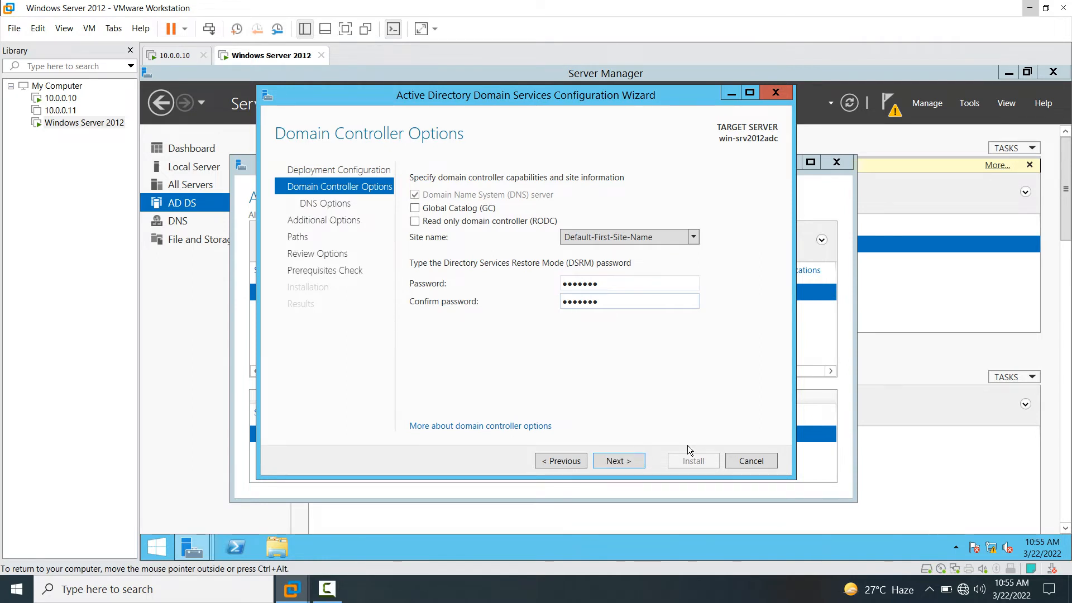
pyautogui.click(627, 461)
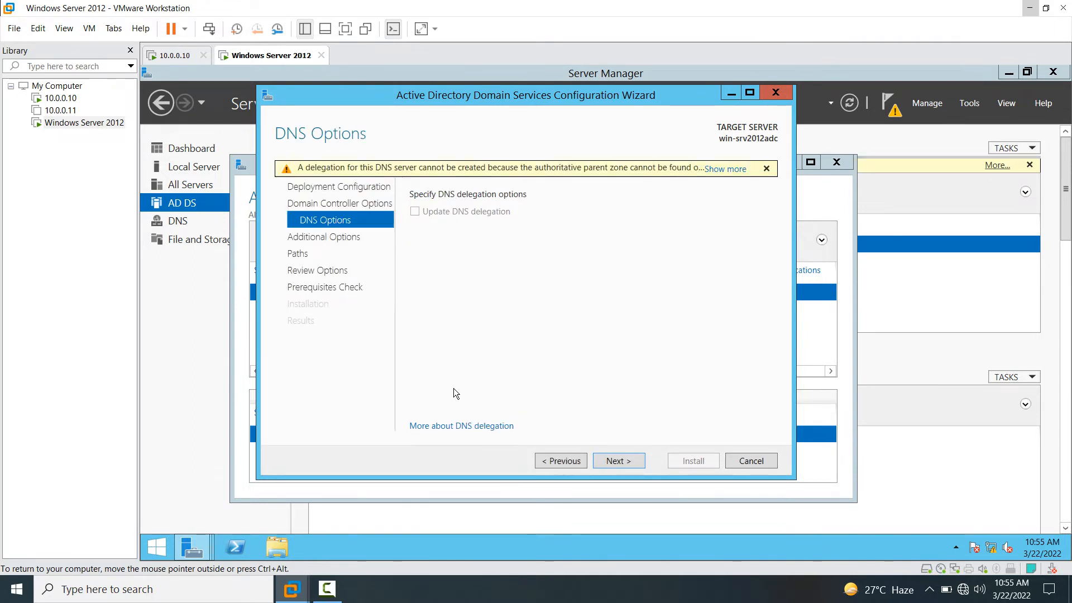
pyautogui.click(614, 460)
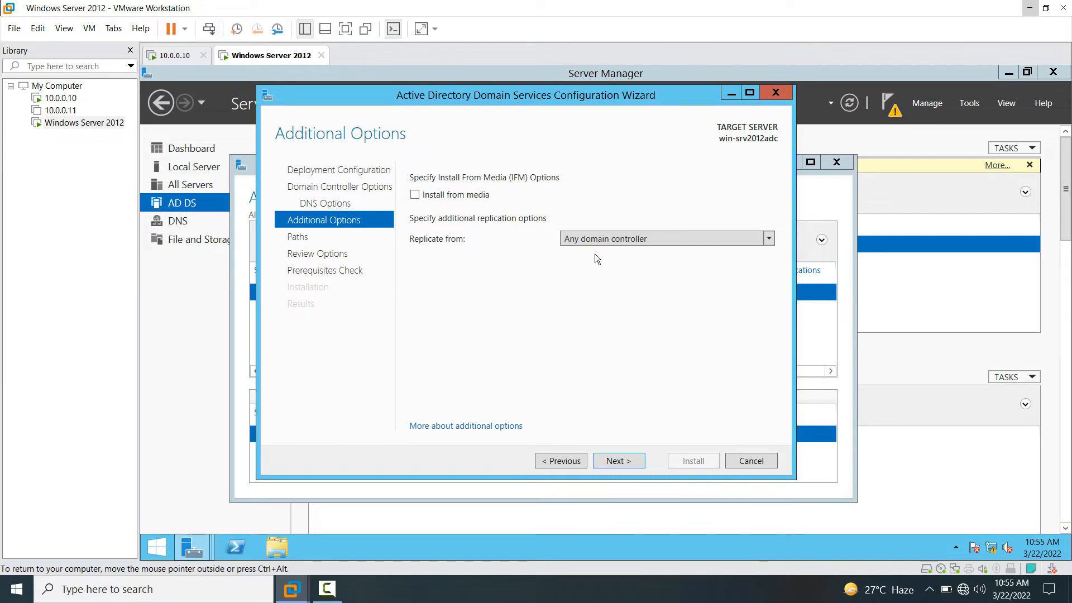
# - Replicate from win-srv2012adds.testdomain.local and keep the default database and log paths
pyautogui.click(768, 241)
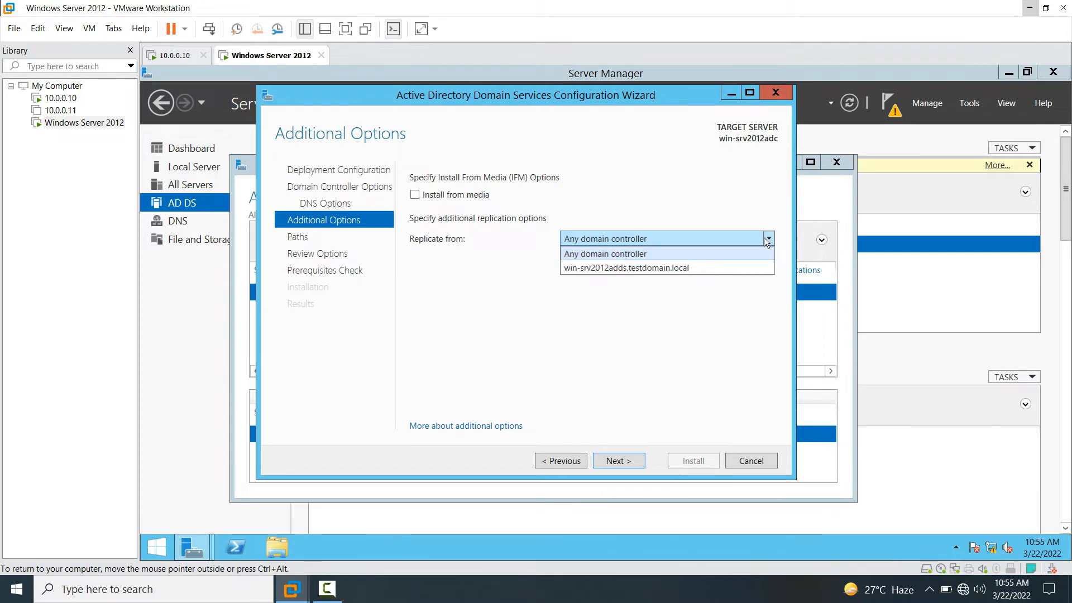
pyautogui.click(645, 270)
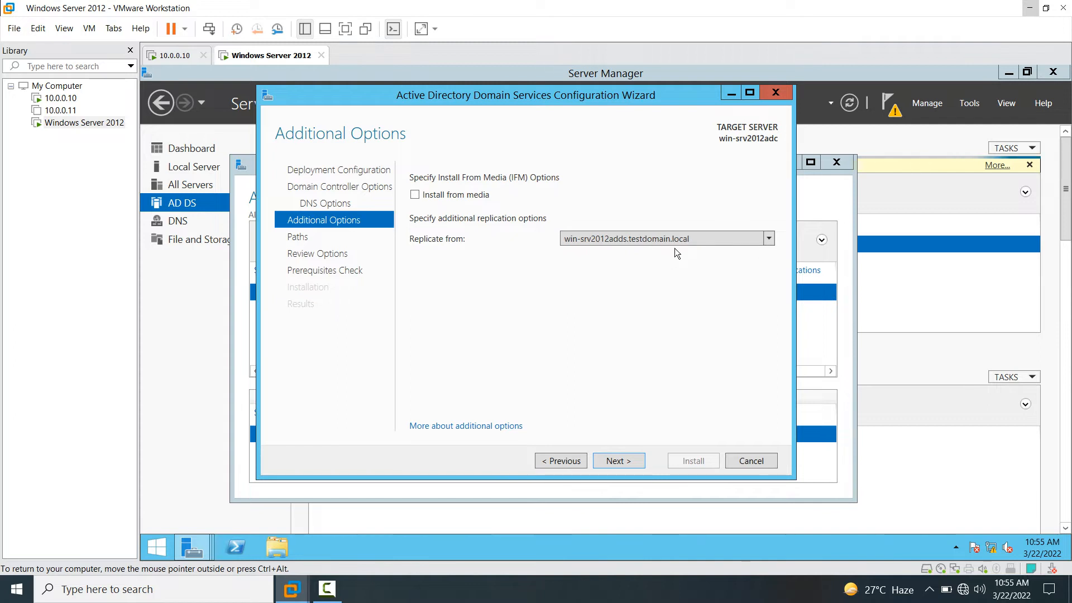
pyautogui.click(634, 467)
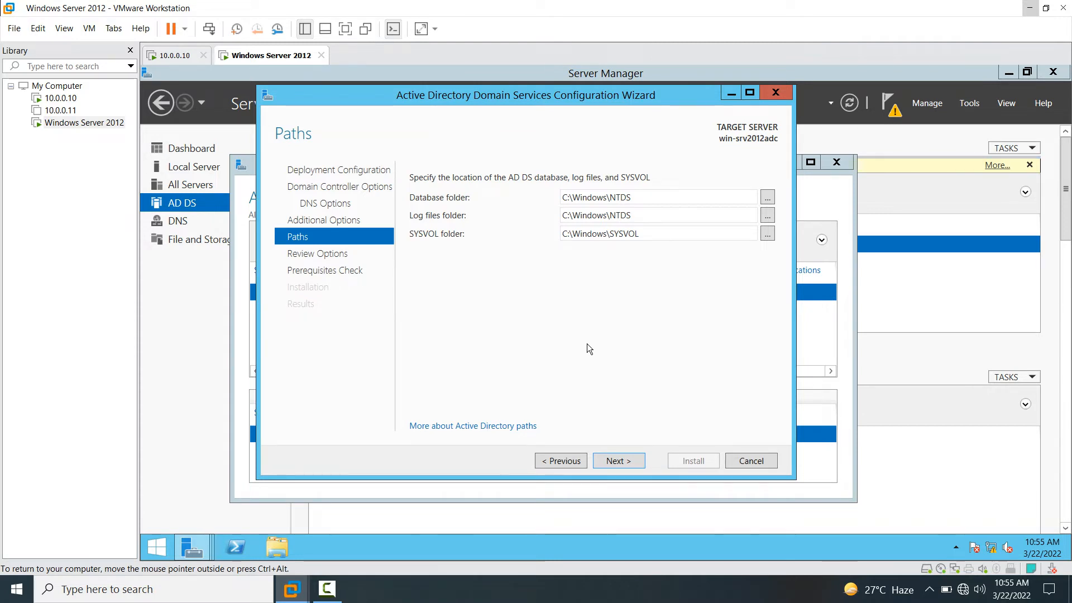
pyautogui.click(629, 459)
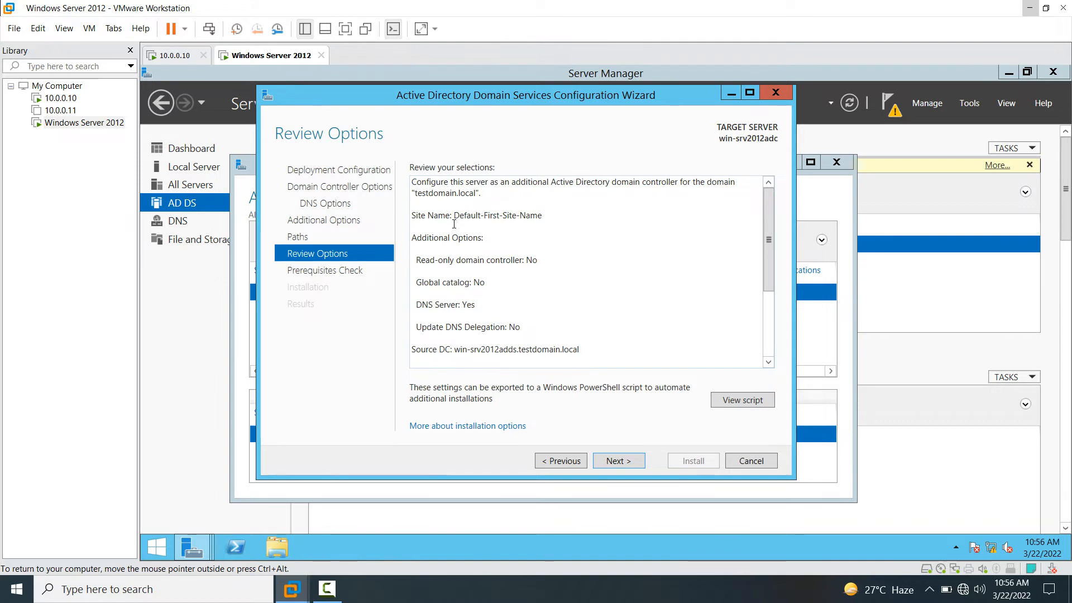
# - Scroll through the Review Options summary, then run the prerequisites check
pyautogui.hotkey('ctrl', 'a')
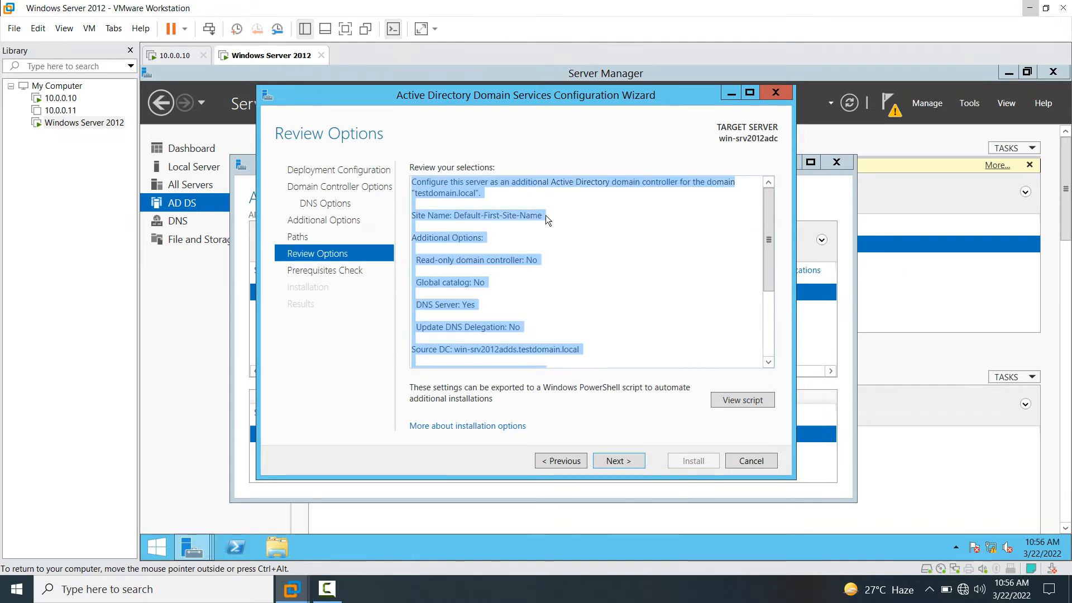
pyautogui.click(472, 246)
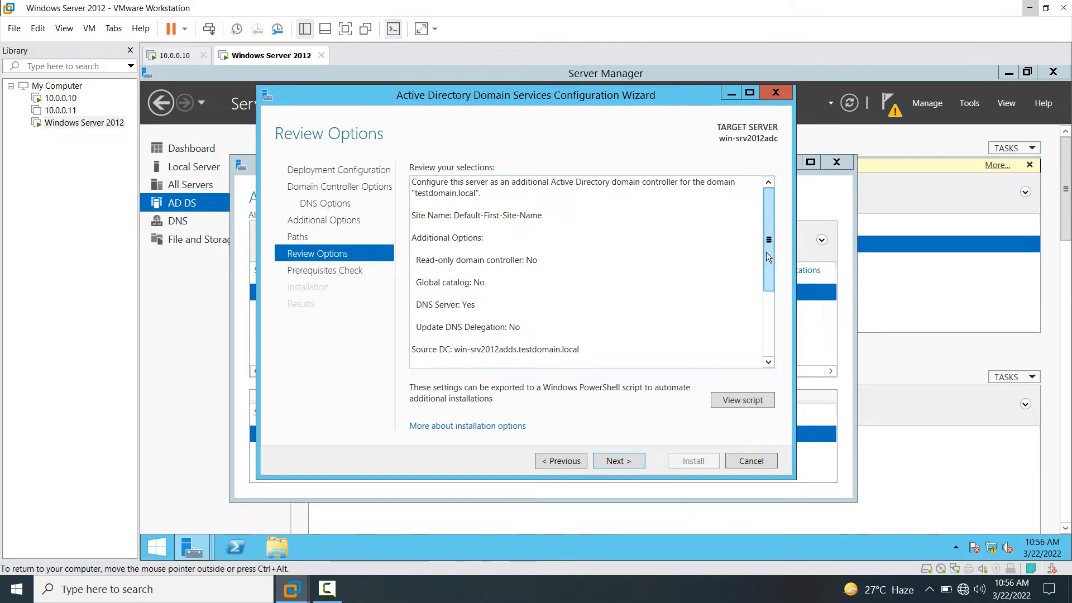
pyautogui.moveTo(769, 260); pyautogui.dragTo(768, 299)
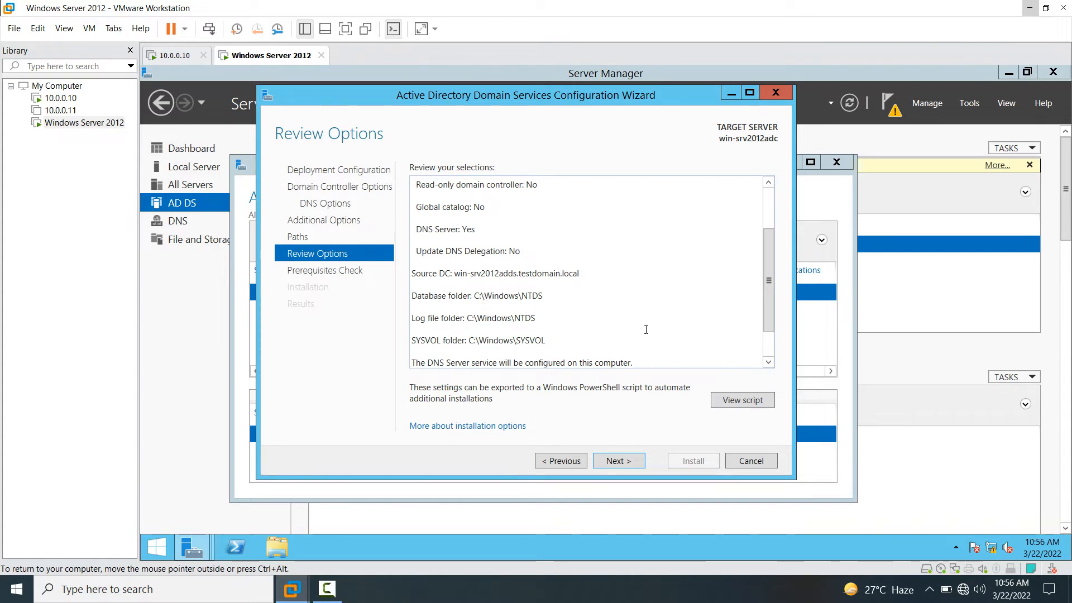
pyautogui.moveTo(764, 310); pyautogui.dragTo(766, 341)
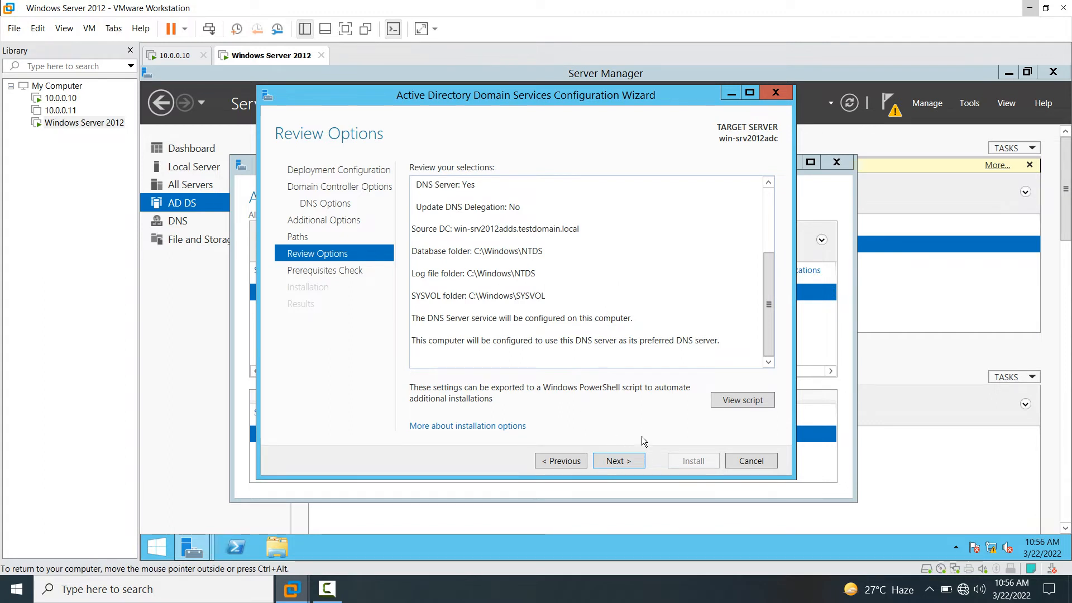
pyautogui.click(625, 463)
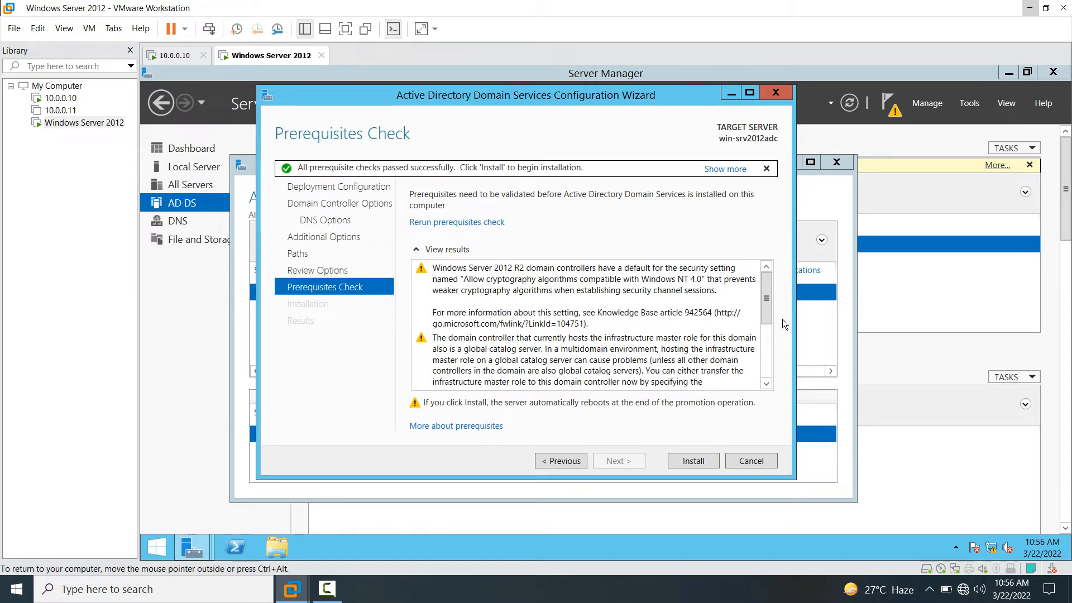
# - Scroll the prerequisite results and install the additional domain controller
pyautogui.moveTo(765, 306); pyautogui.dragTo(765, 396)
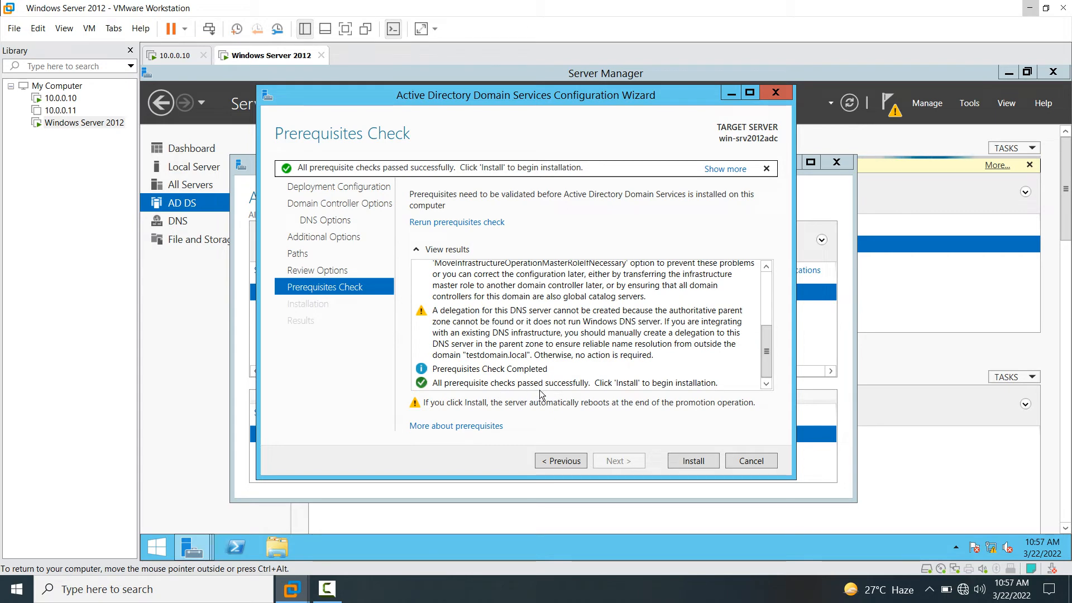
pyautogui.click(693, 461)
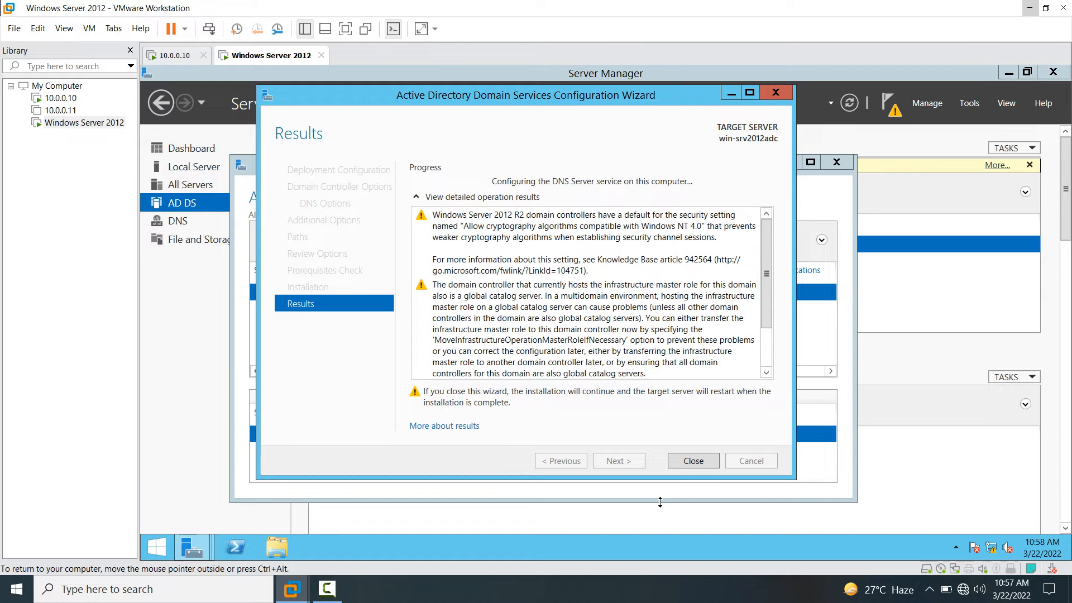
# - Dismiss the sign-out notice, close the wizard and Task Details, and switch to the 10.0.0.10 VM
pyautogui.click(766, 355)
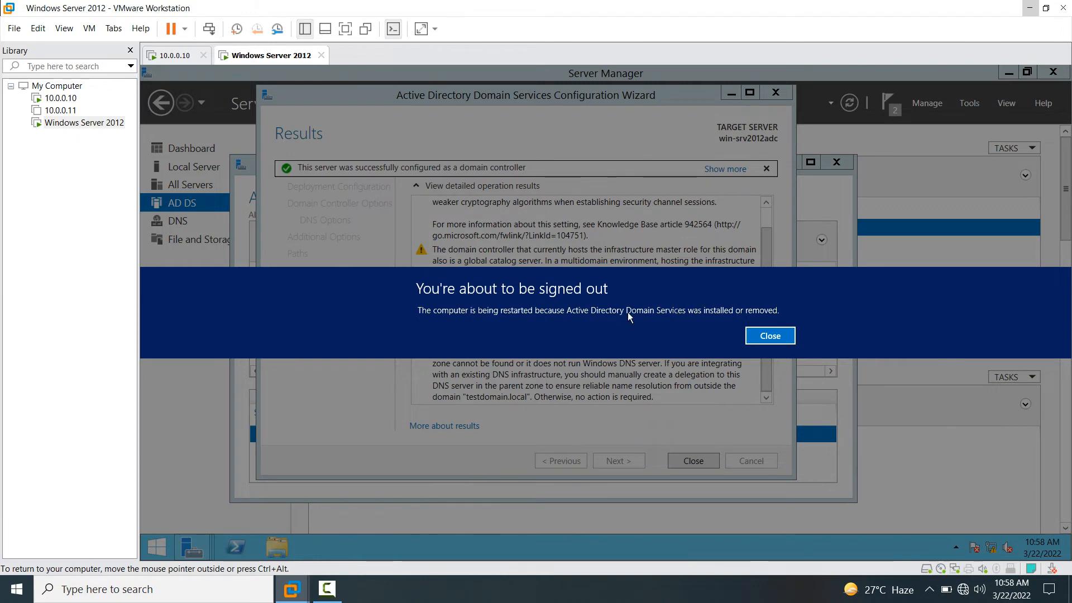
pyautogui.click(770, 335)
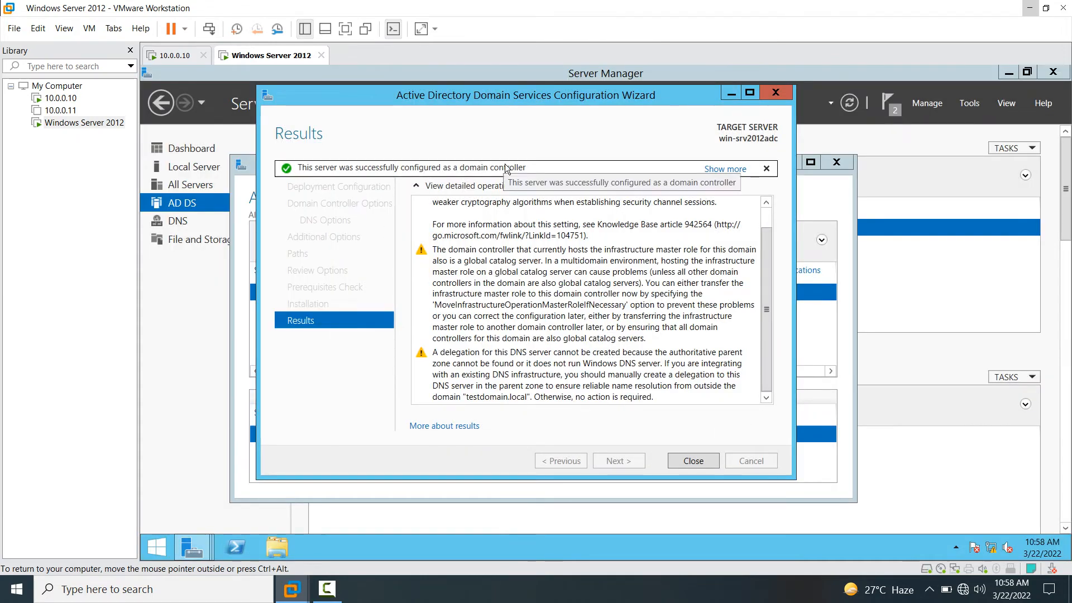
pyautogui.click(693, 461)
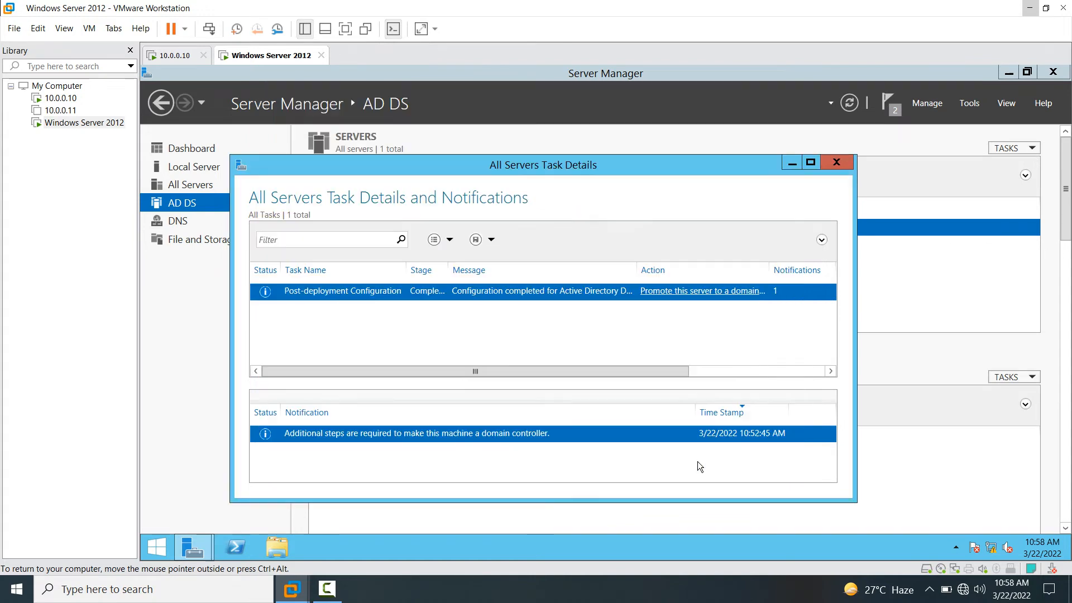
pyautogui.click(837, 162)
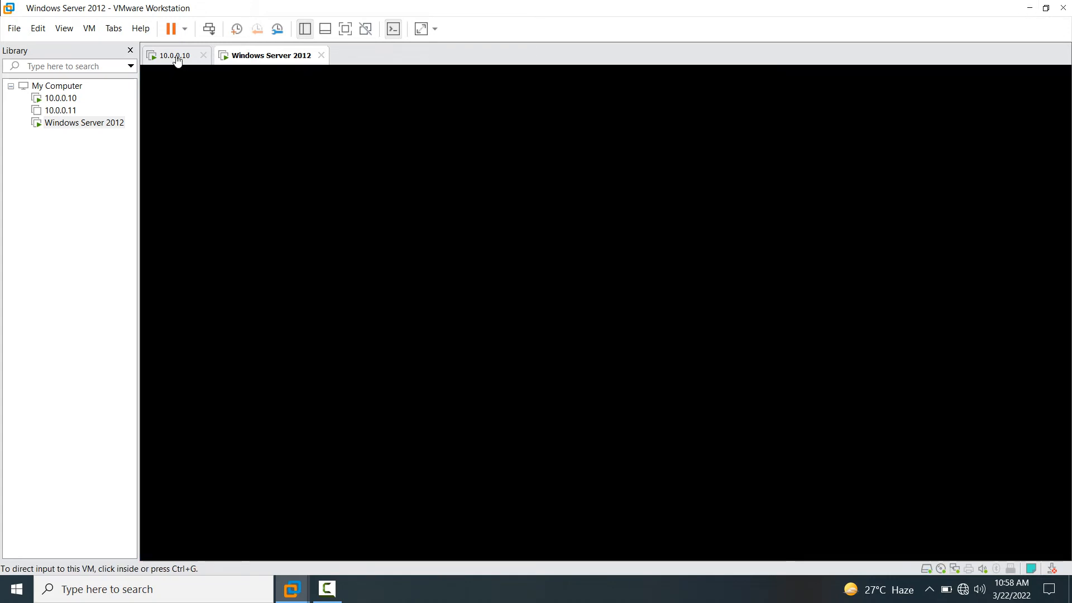
pyautogui.click(177, 60)
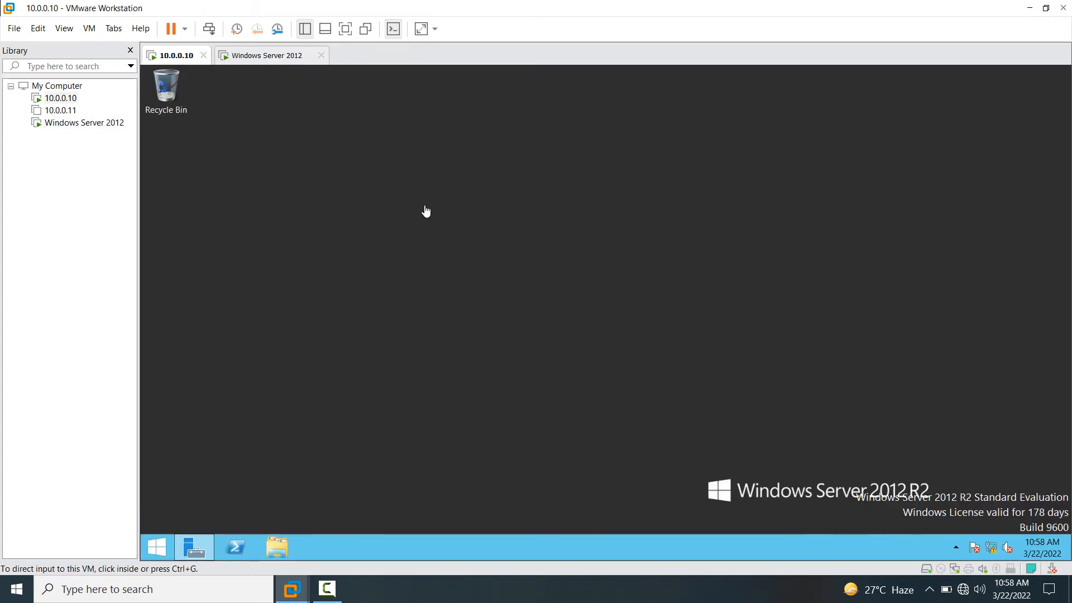
# - Launch Active Directory Users and Computers from Server Manager's Tools menu on the first DC
pyautogui.click(194, 546)
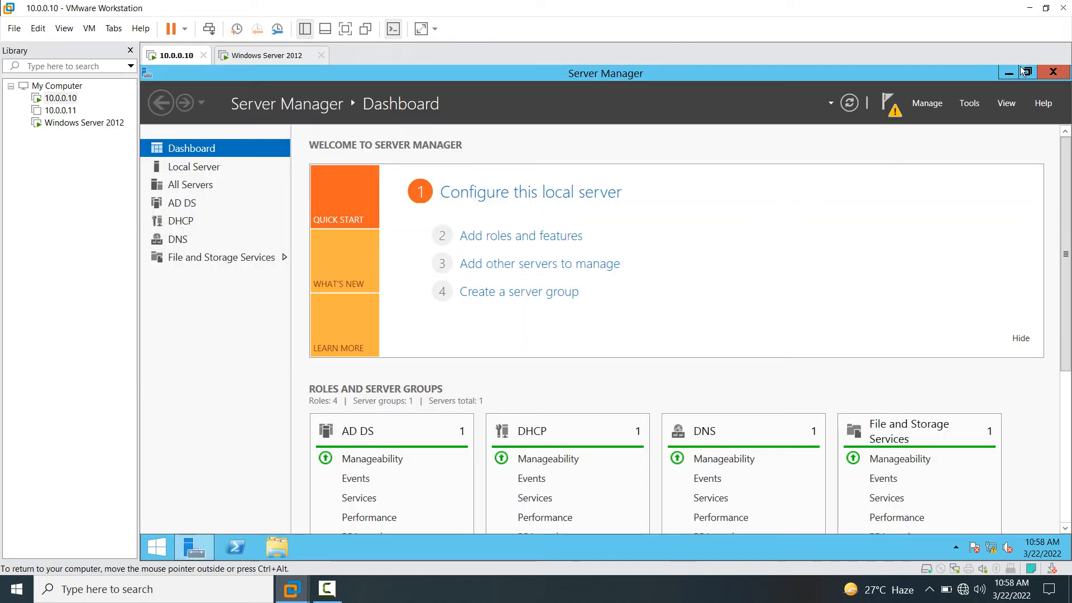
pyautogui.click(970, 103)
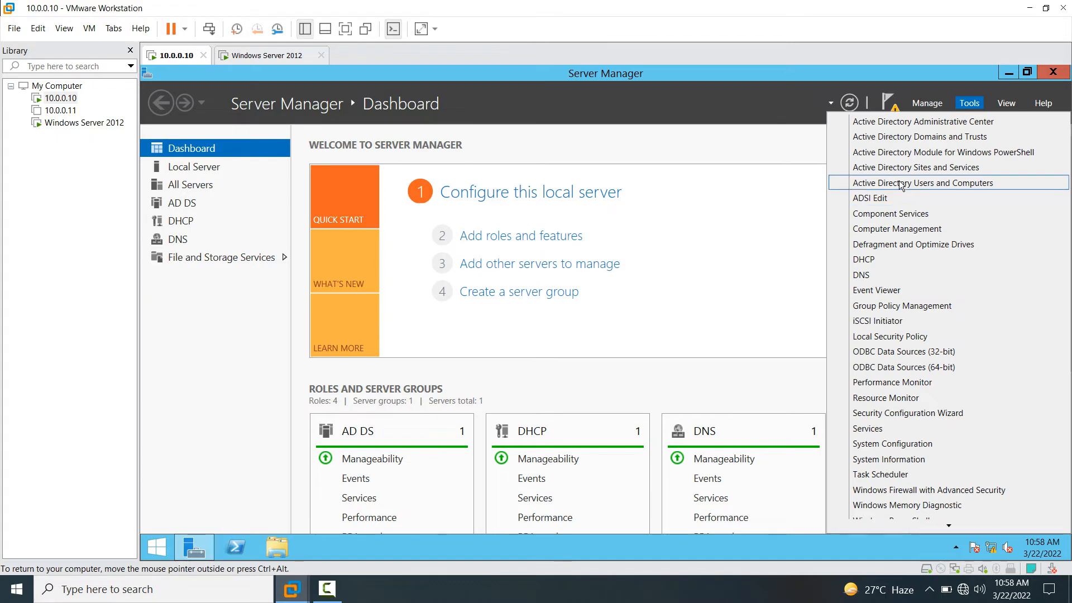
pyautogui.click(918, 183)
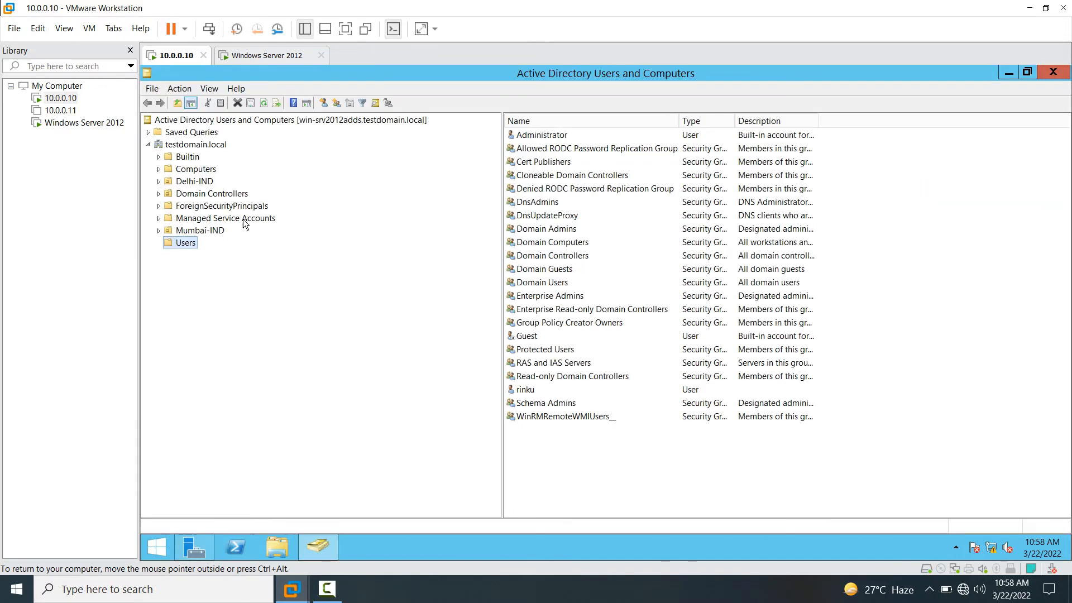
# - List Domain Controllers, widen the Name column, and check WIN-SRV2012ADC and WIN-SRV2012ADDS
pyautogui.click(183, 167)
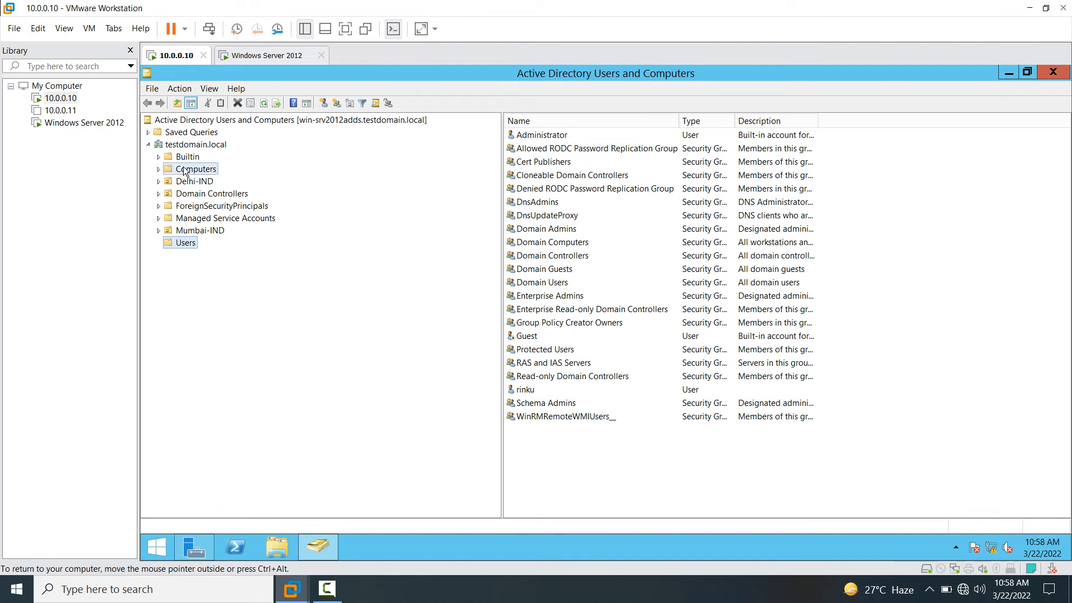
pyautogui.click(194, 196)
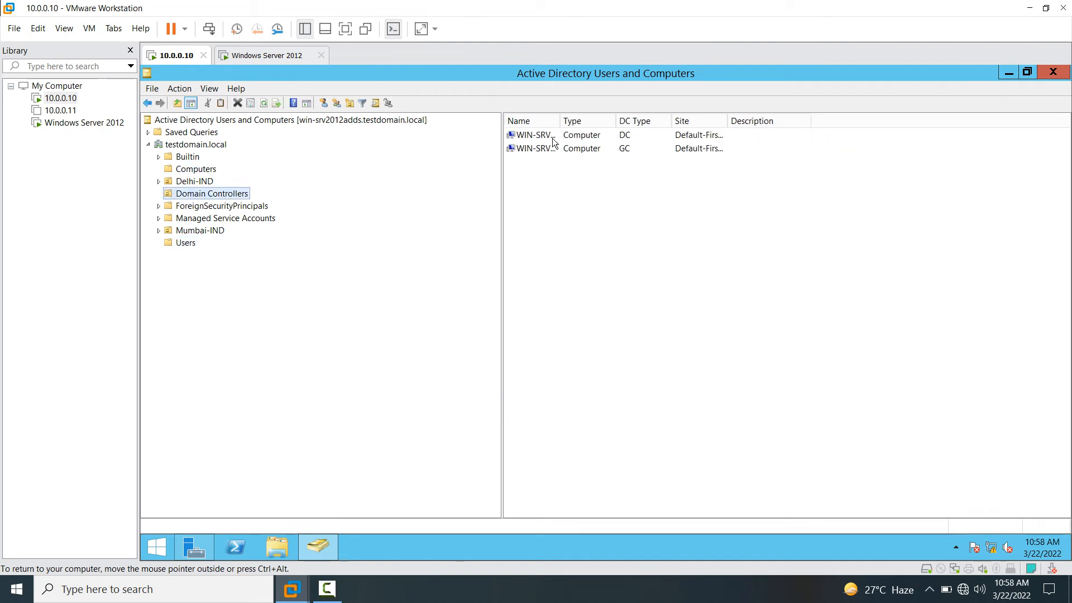
pyautogui.moveTo(560, 121); pyautogui.dragTo(656, 121)
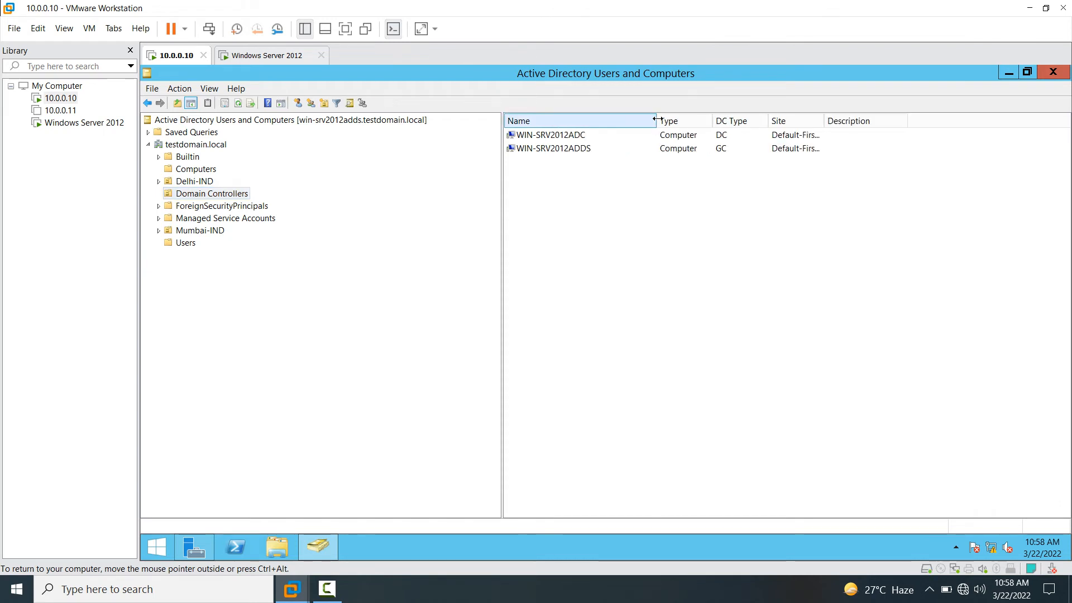
pyautogui.click(552, 137)
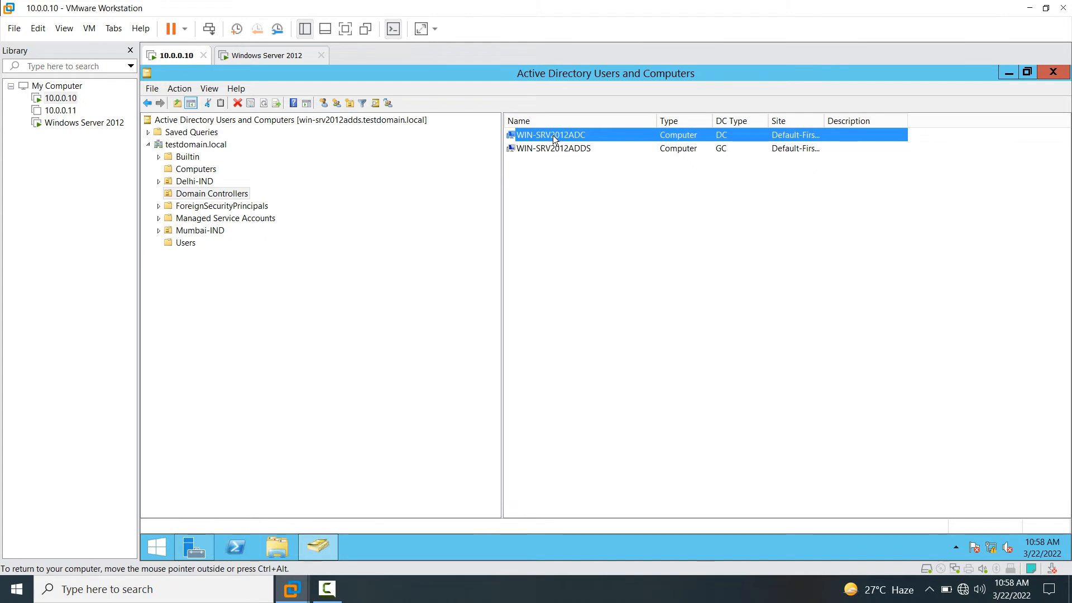
pyautogui.click(722, 151)
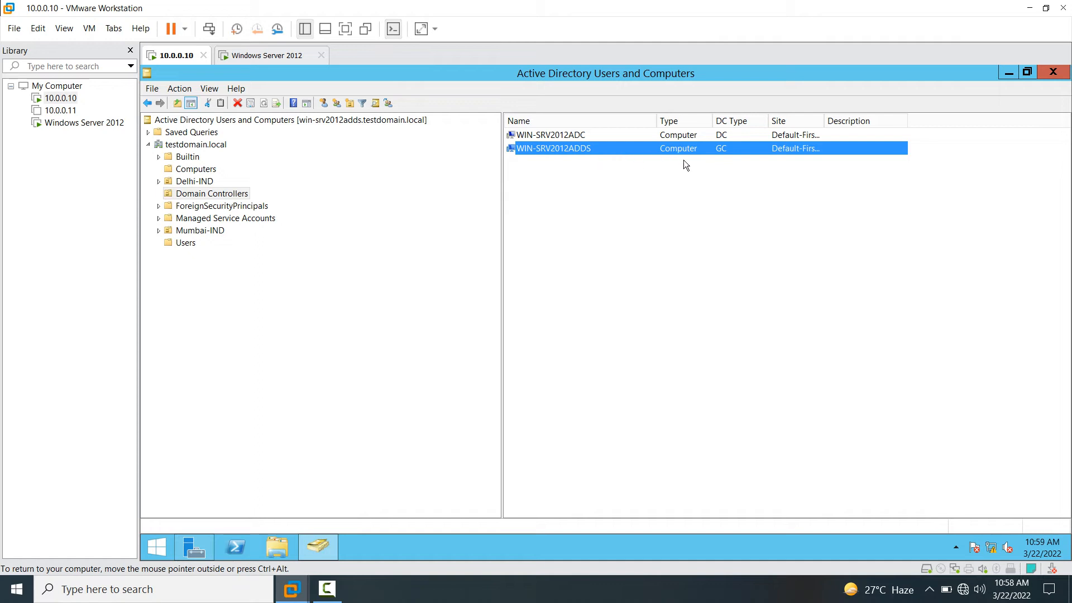
pyautogui.click(562, 137)
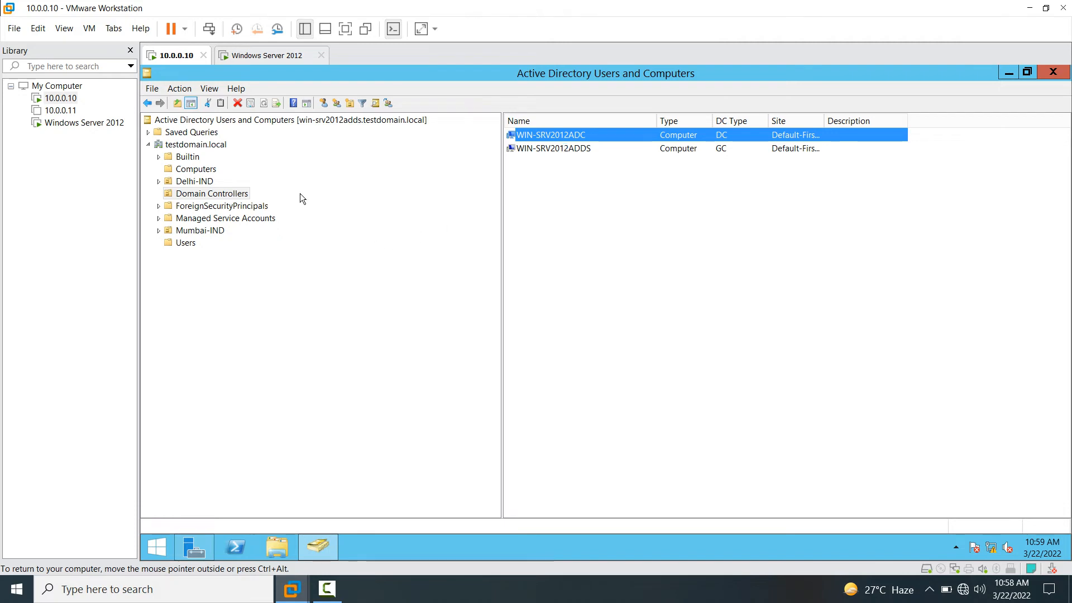
# - Back on 10.0.0.10, browse the Users, Delhi-IND (user1) and Mumbai-IND (b1) containers
pyautogui.click(270, 55)
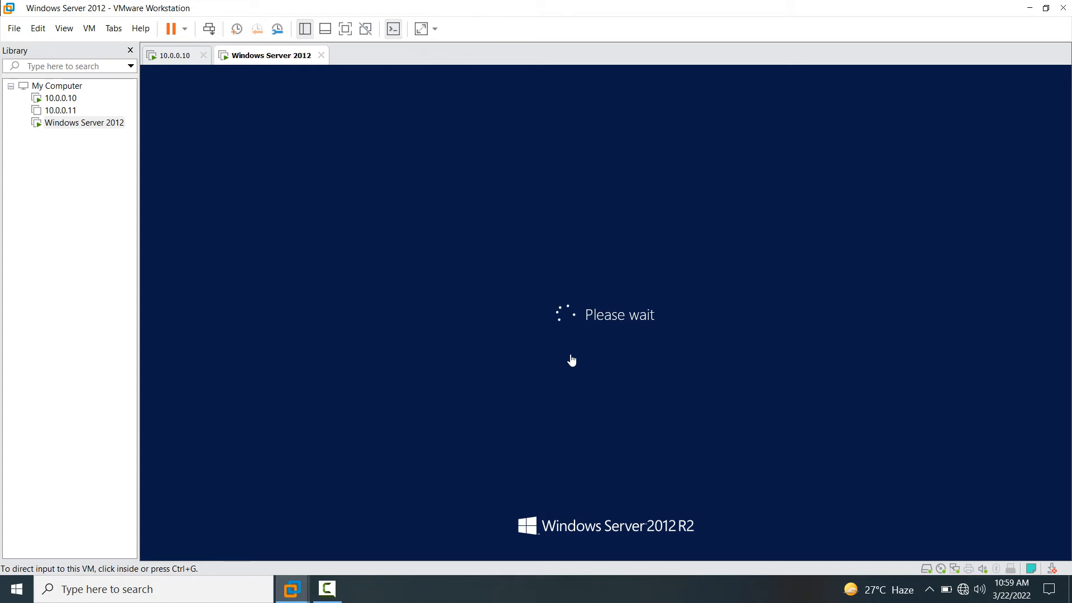
pyautogui.click(185, 61)
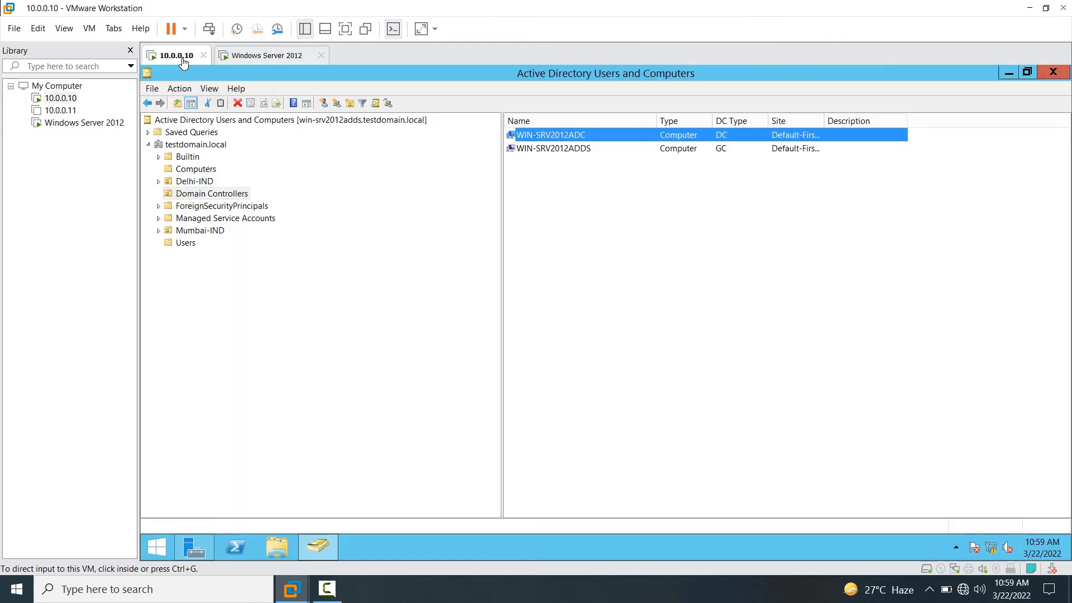
pyautogui.click(184, 244)
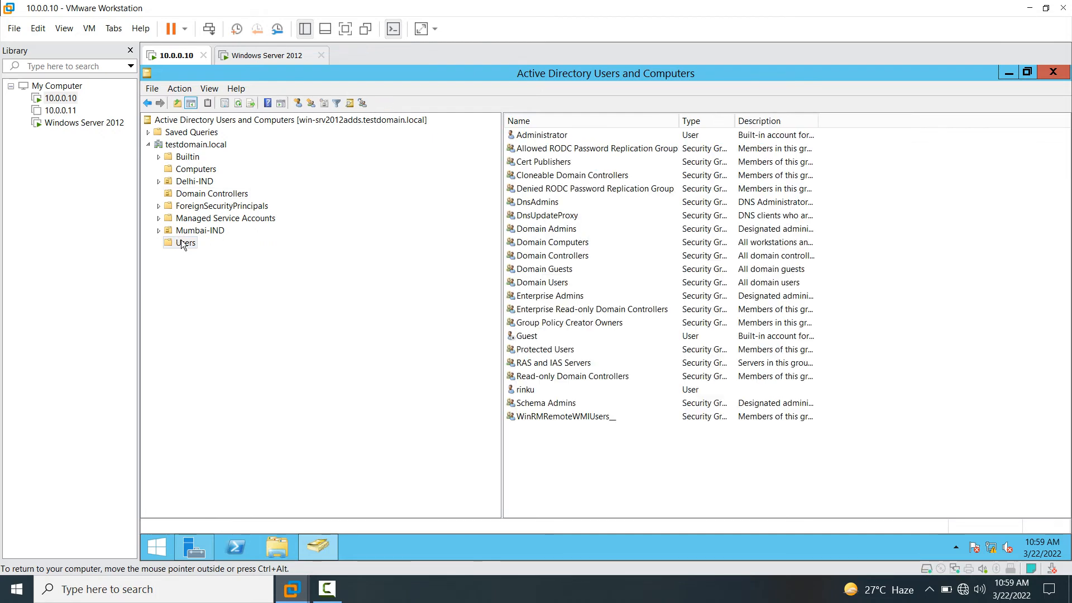
pyautogui.click(536, 391)
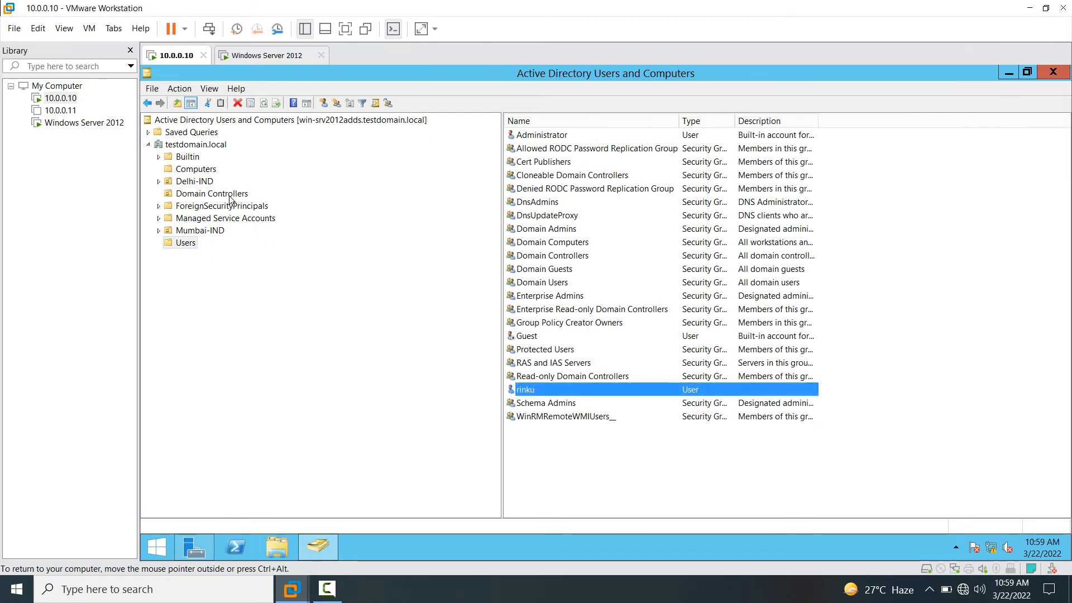
pyautogui.click(196, 182)
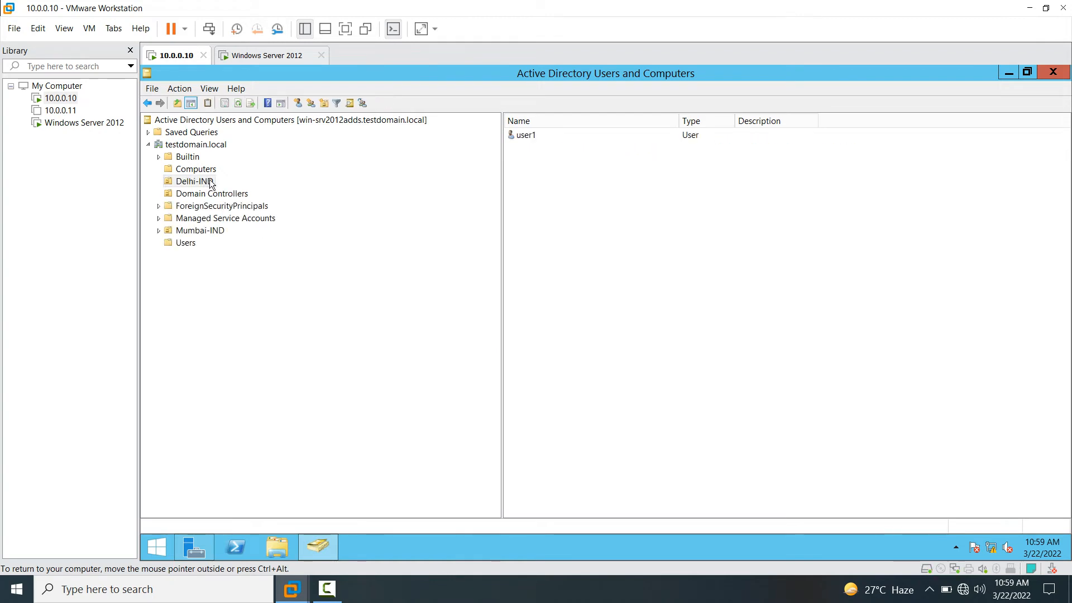
pyautogui.click(564, 137)
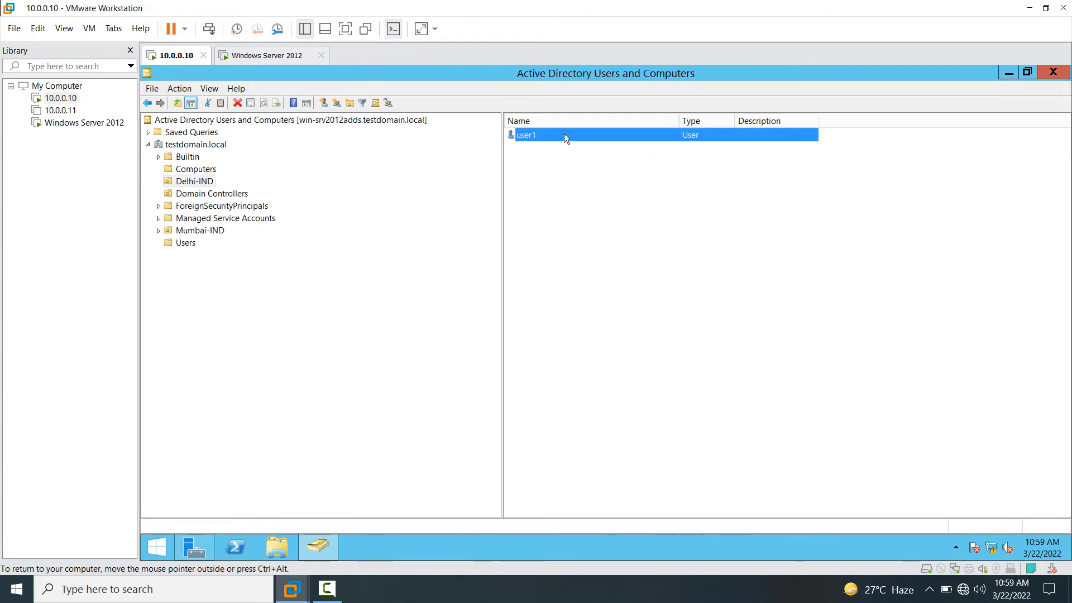
pyautogui.click(192, 232)
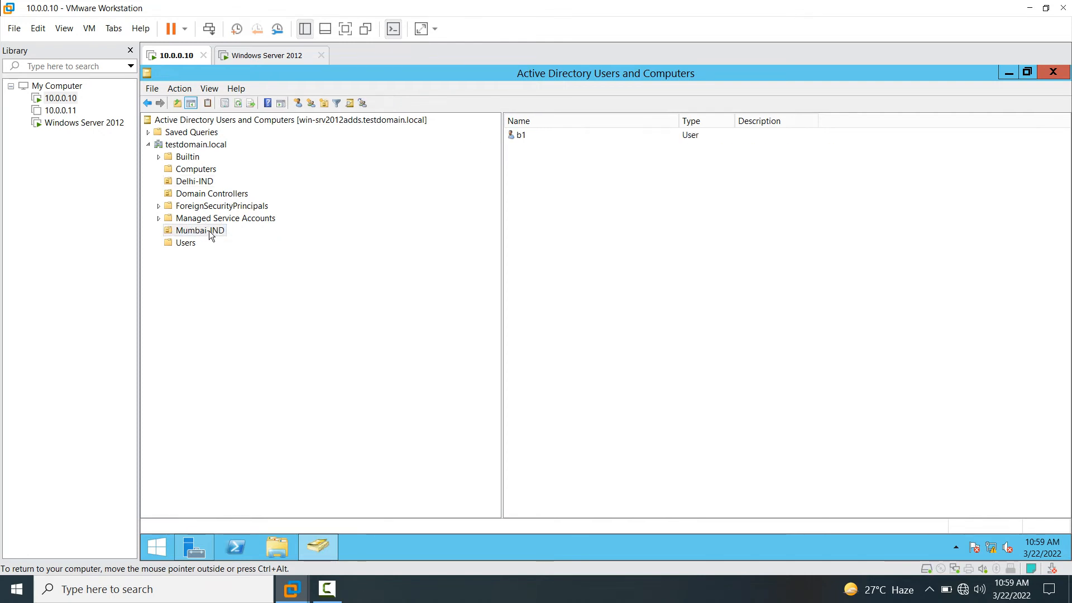
pyautogui.click(518, 136)
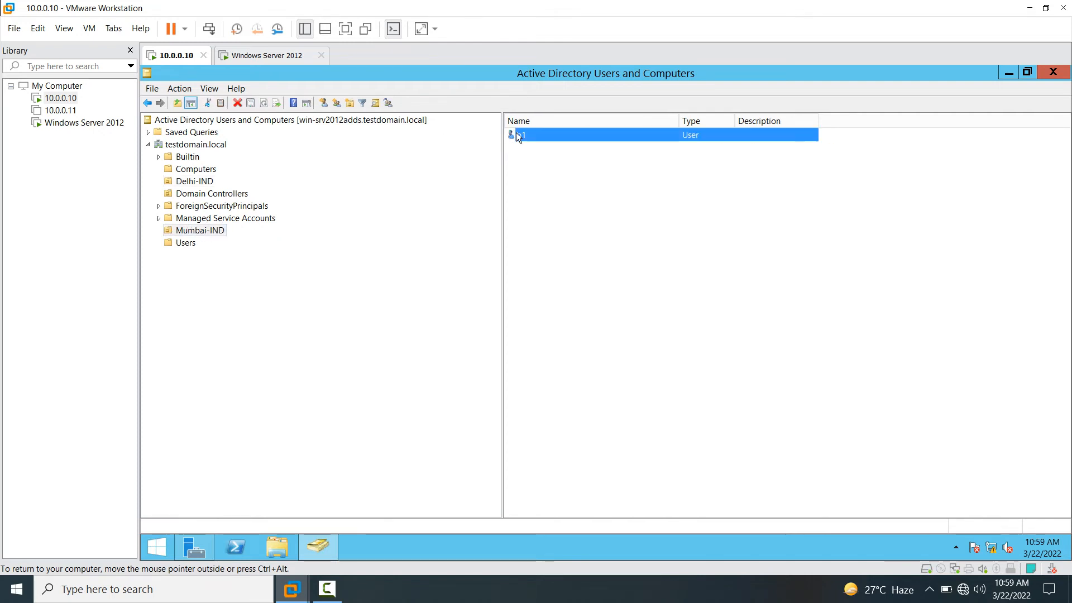
# - Return to the Users container and select the rinku and Administrator accounts
pyautogui.click(196, 183)
pyautogui.click(186, 231)
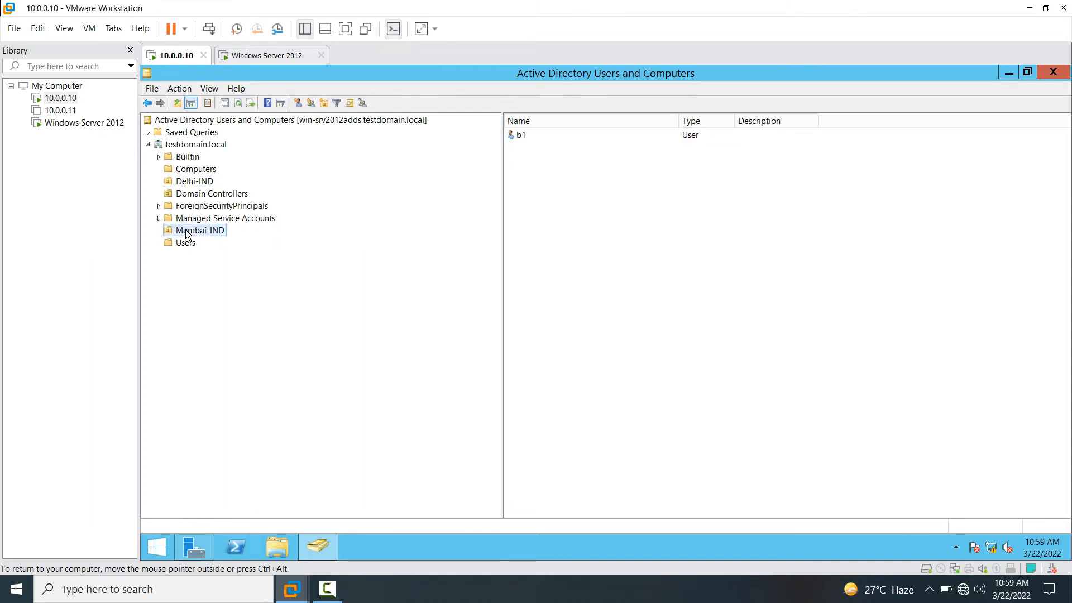
pyautogui.click(186, 243)
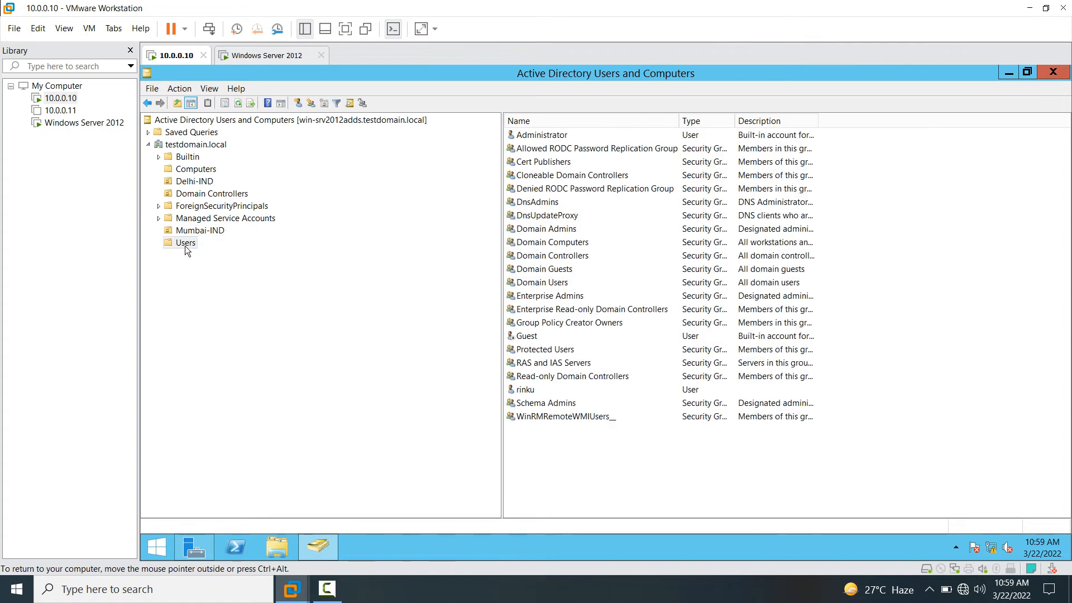
pyautogui.click(525, 391)
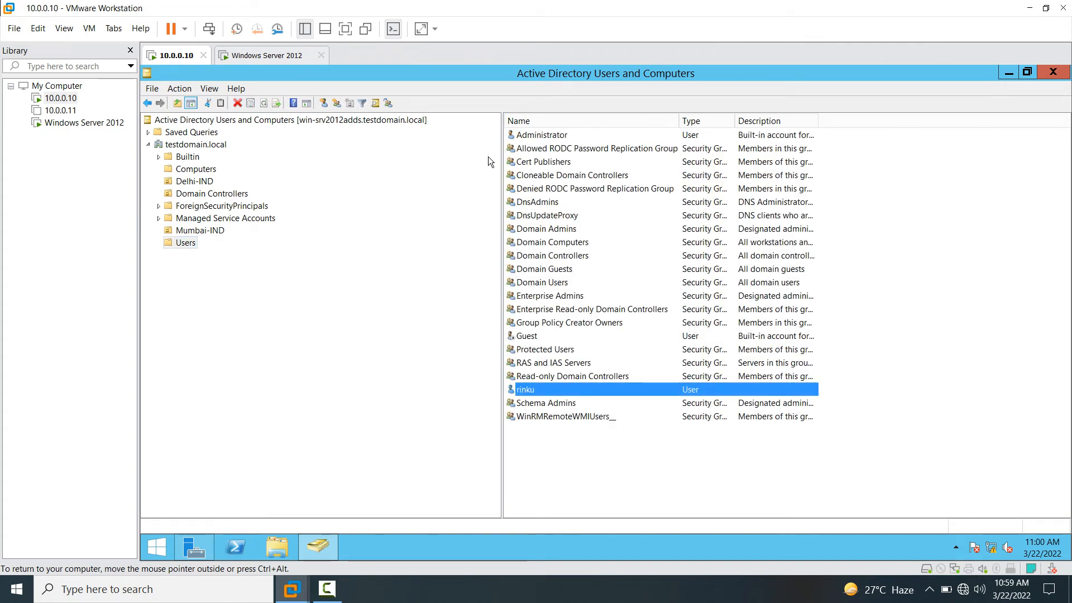
pyautogui.click(539, 135)
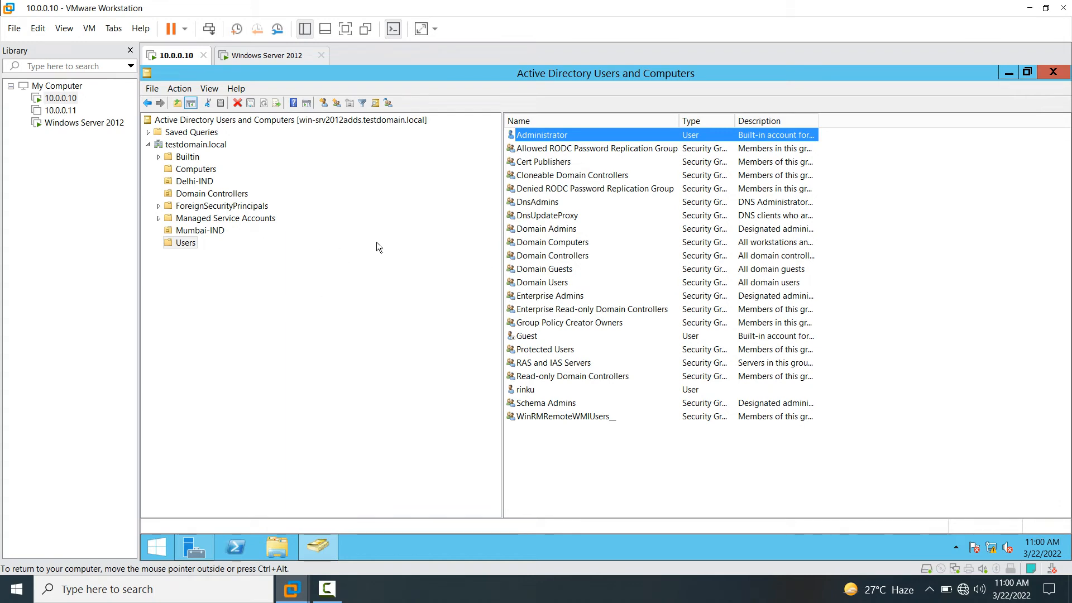
# - Bring up the Windows Server 2012 VM sign-in screen and choose Other user
pyautogui.click(277, 55)
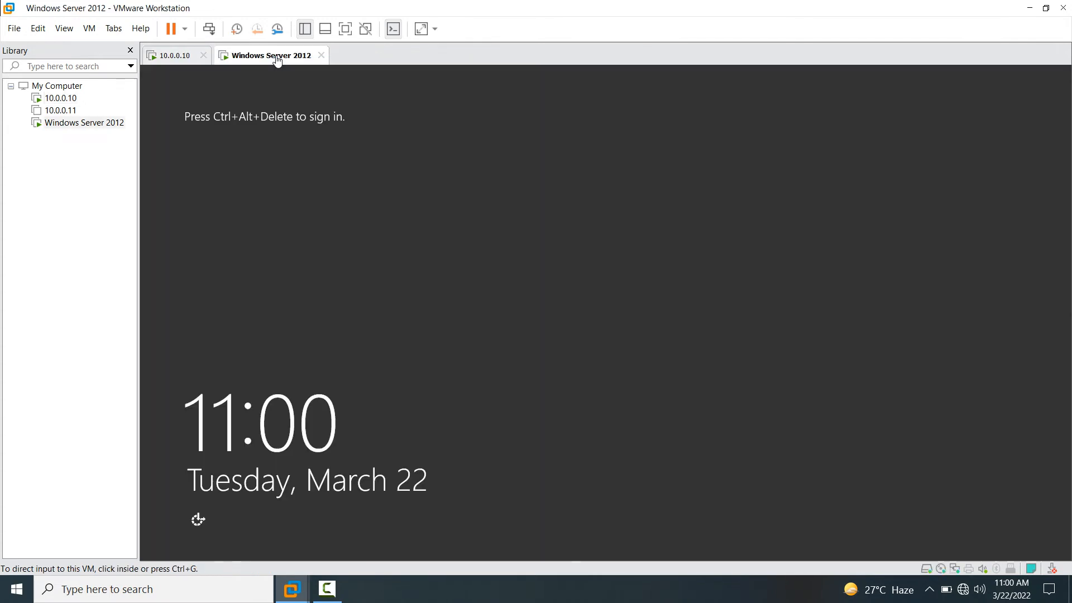
pyautogui.click(439, 319)
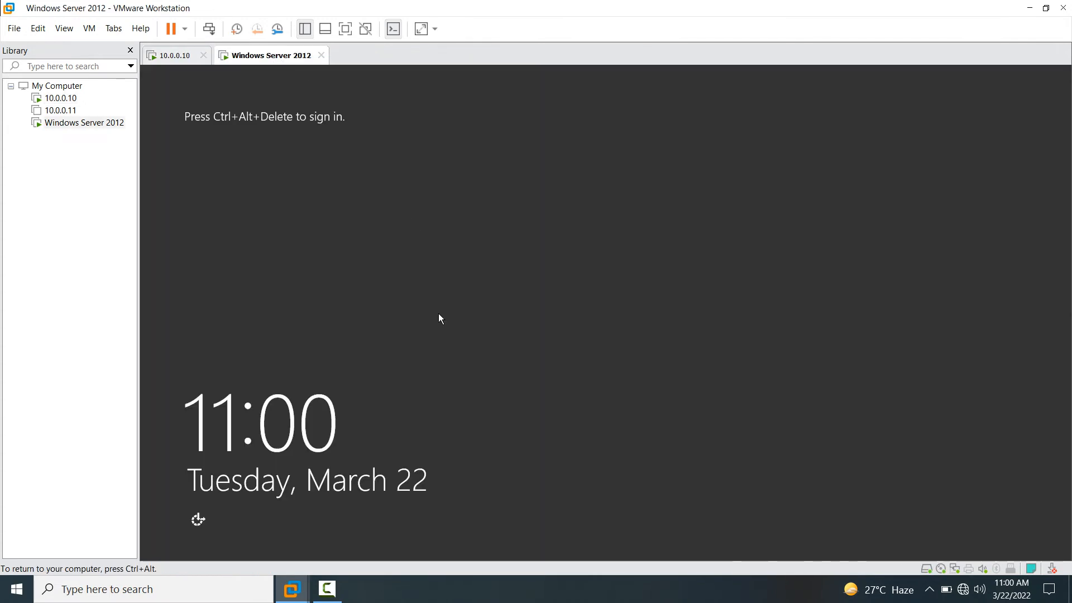
pyautogui.click(209, 28)
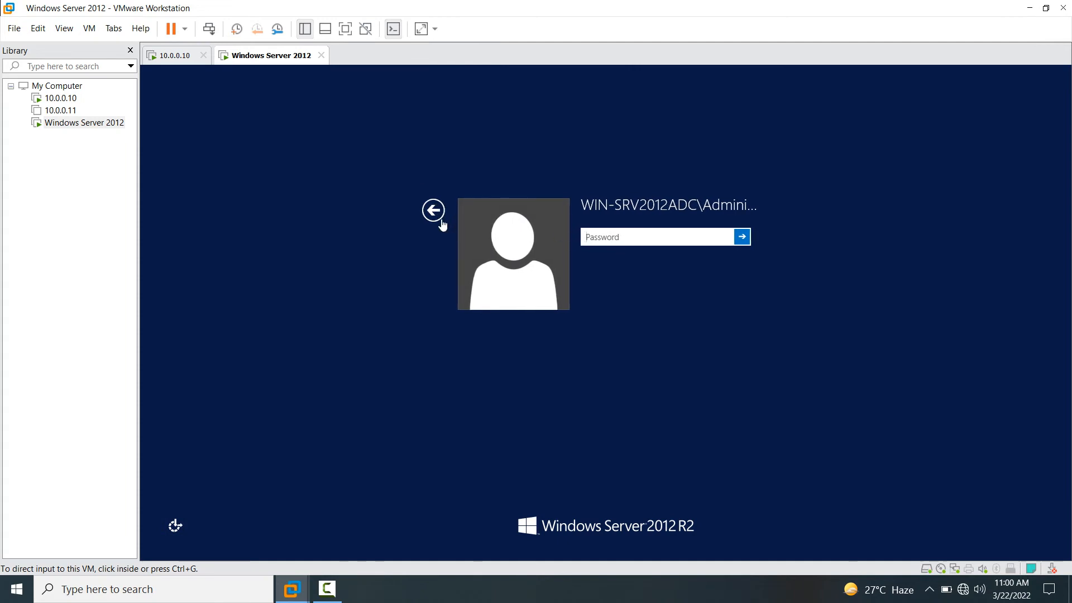
pyautogui.click(436, 220)
pyautogui.click(432, 214)
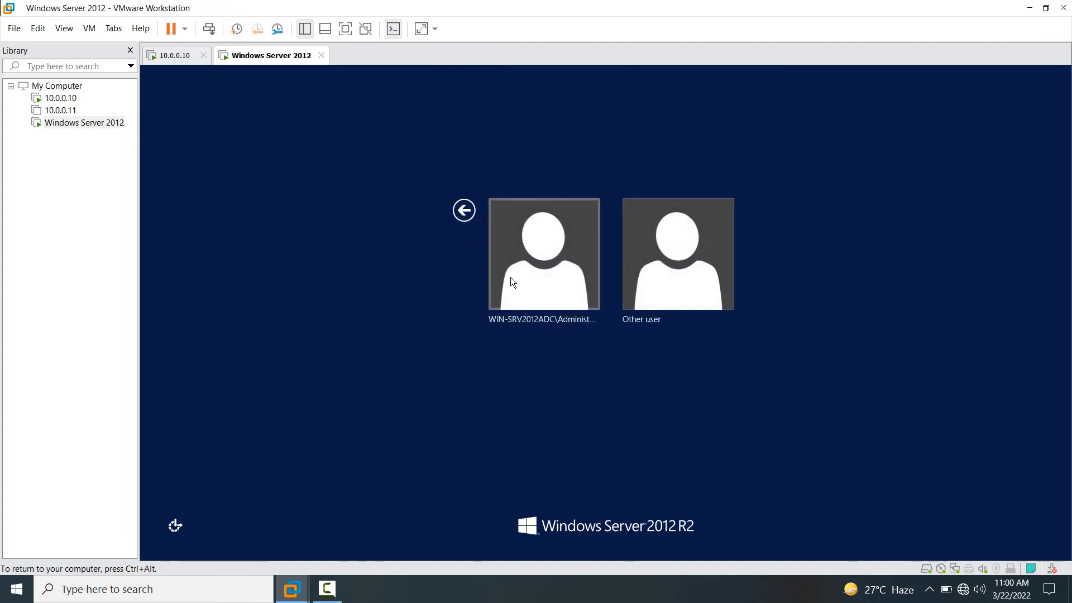
pyautogui.click(635, 268)
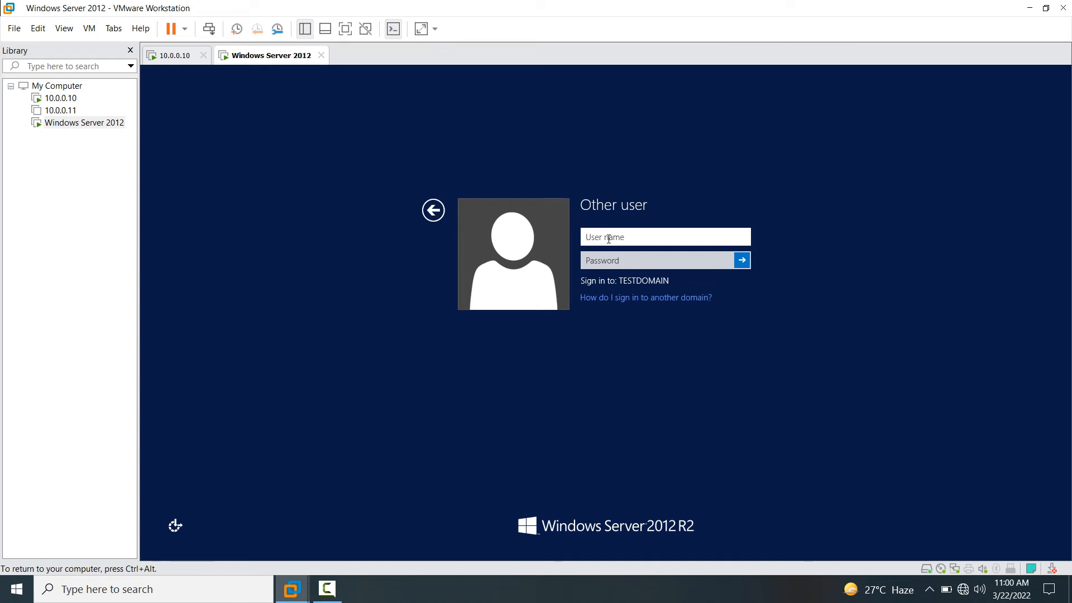
# - Sign in with the testdomain.local domain administrator account and its password
pyautogui.write('testdcmain.local\\admini')
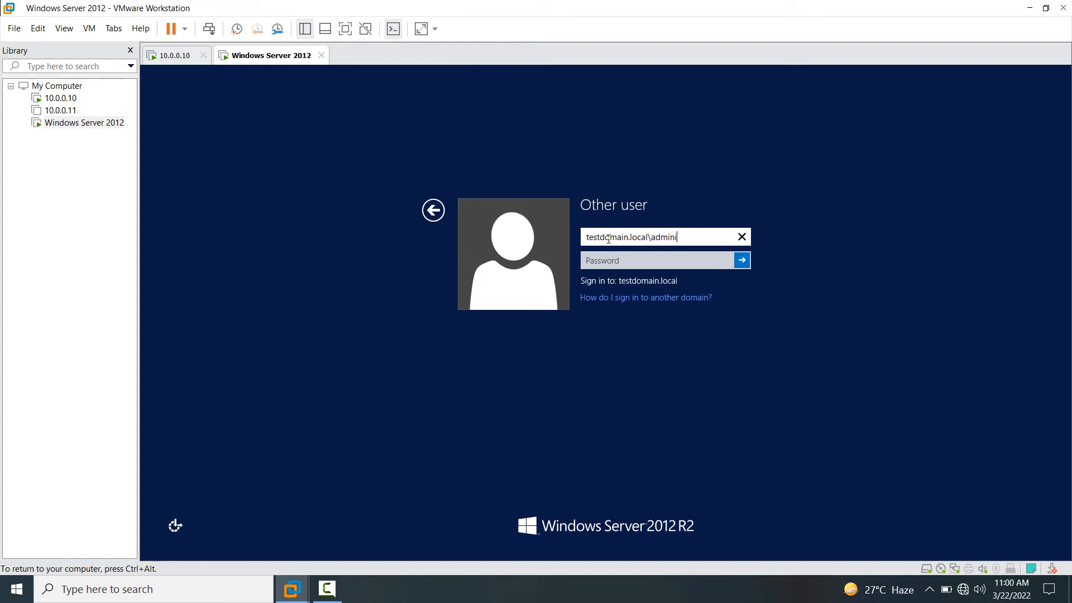
pyautogui.write('stratoe')
pyautogui.press('Tab')
pyautogui.write('******')
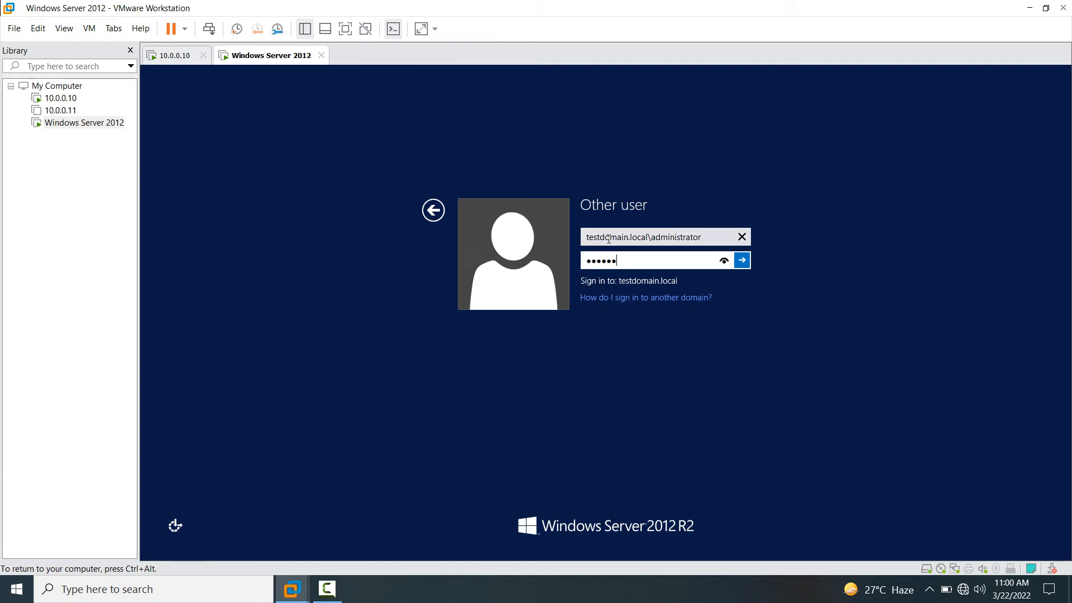
pyautogui.press('Return')
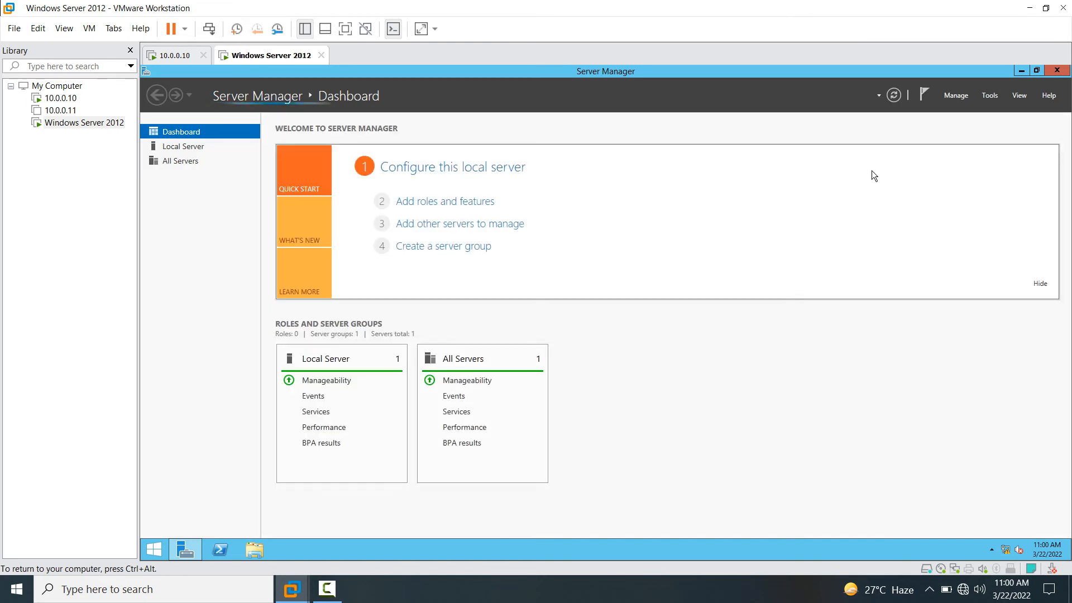
# - Open This PC's System properties to confirm win-srv2012adc is in testdomain.local
pyautogui.click(1020, 72)
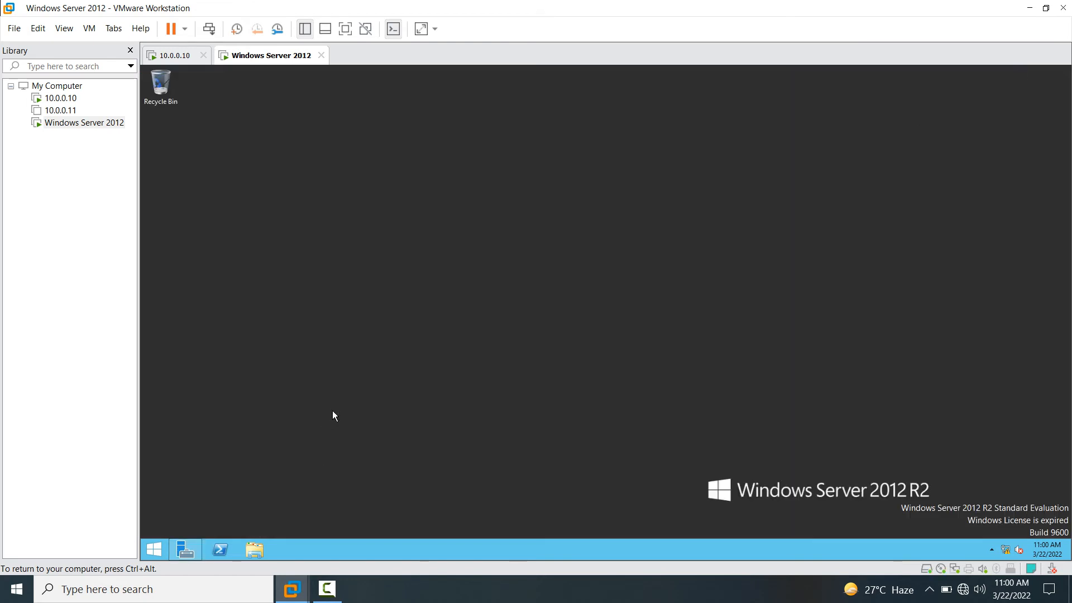
pyautogui.press('super+e')
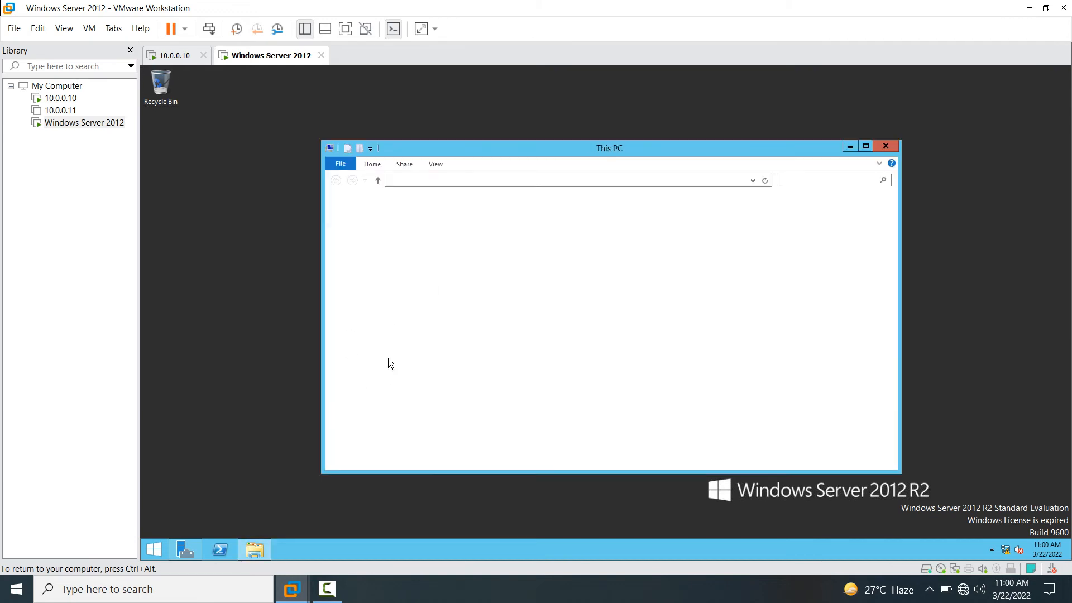
pyautogui.rightClick(366, 261)
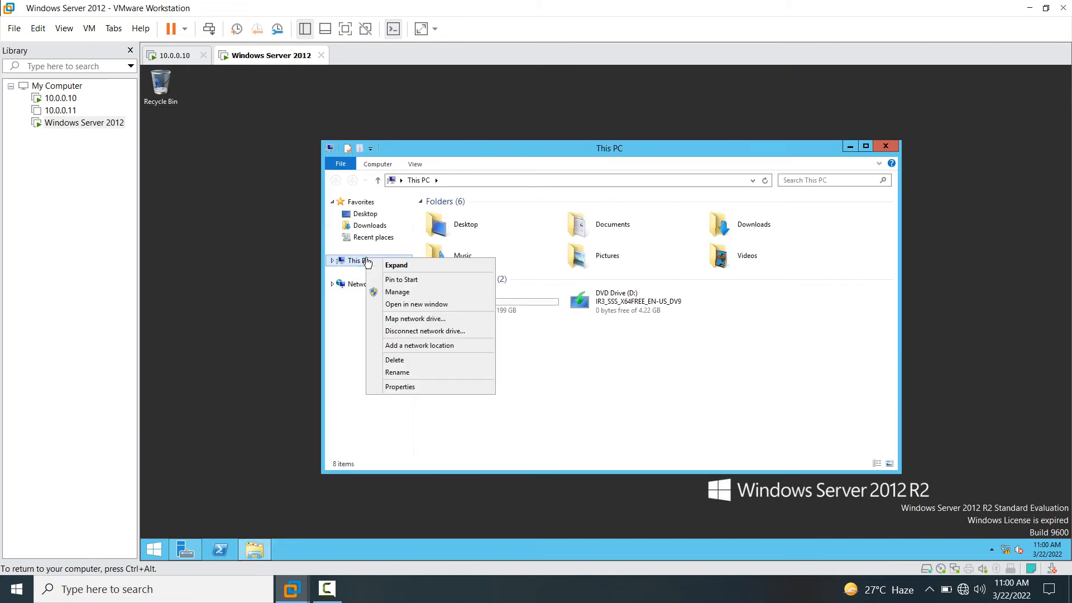
pyautogui.click(406, 387)
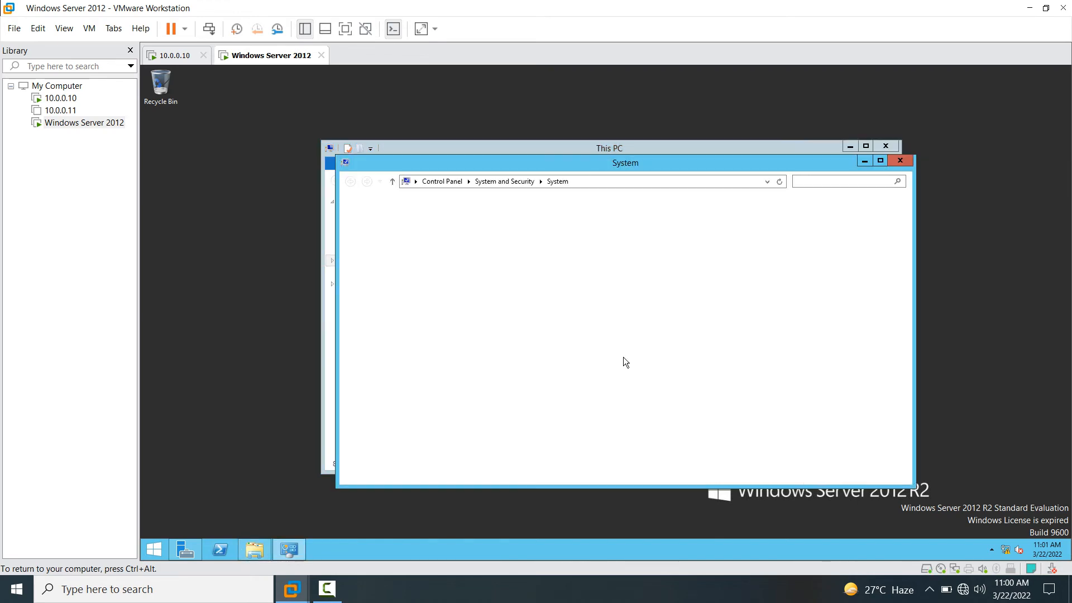
pyautogui.click(883, 163)
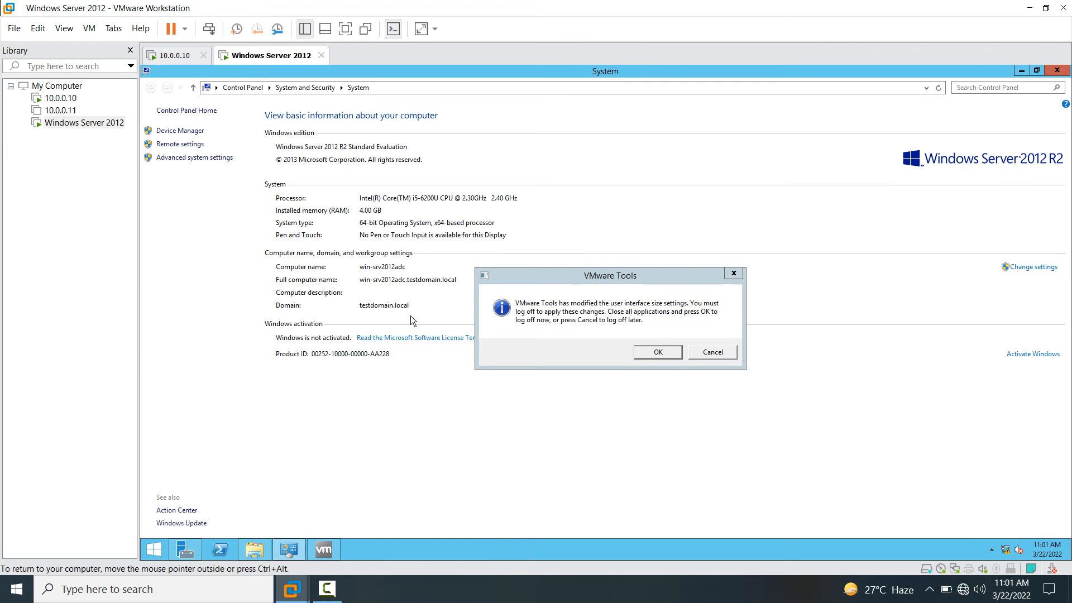
# - Postpone the log-off prompt, close the System and This PC windows, and bring back Server Manager
pyautogui.click(708, 352)
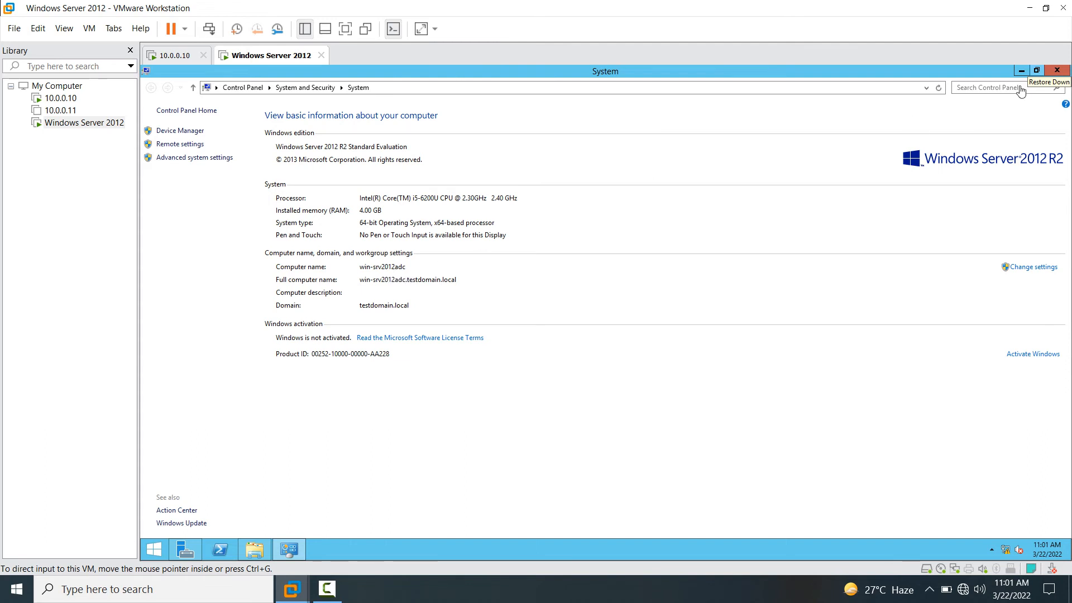
pyautogui.click(1057, 71)
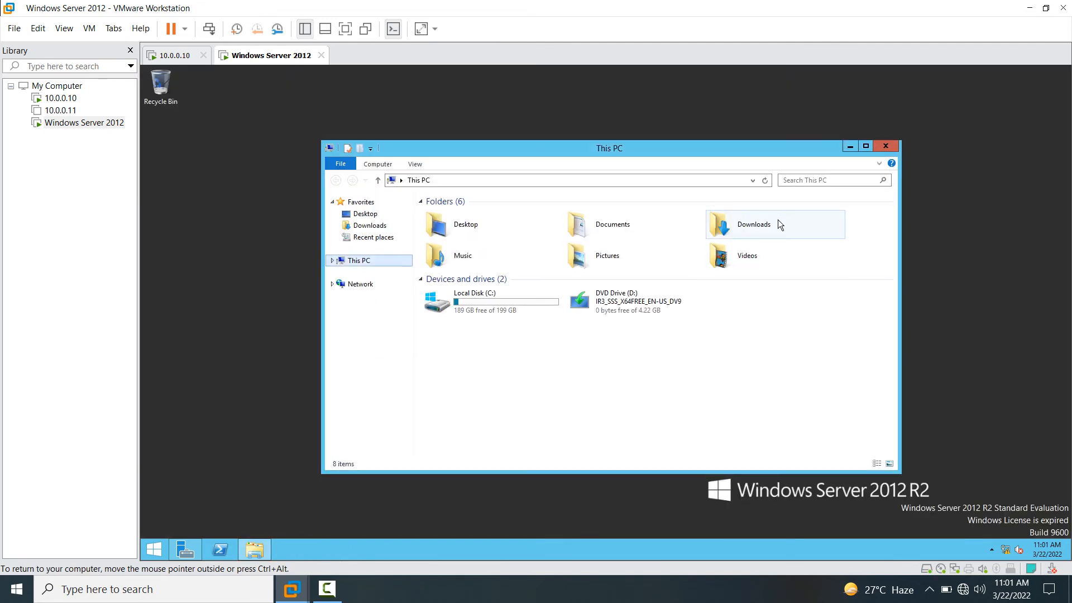
pyautogui.click(887, 150)
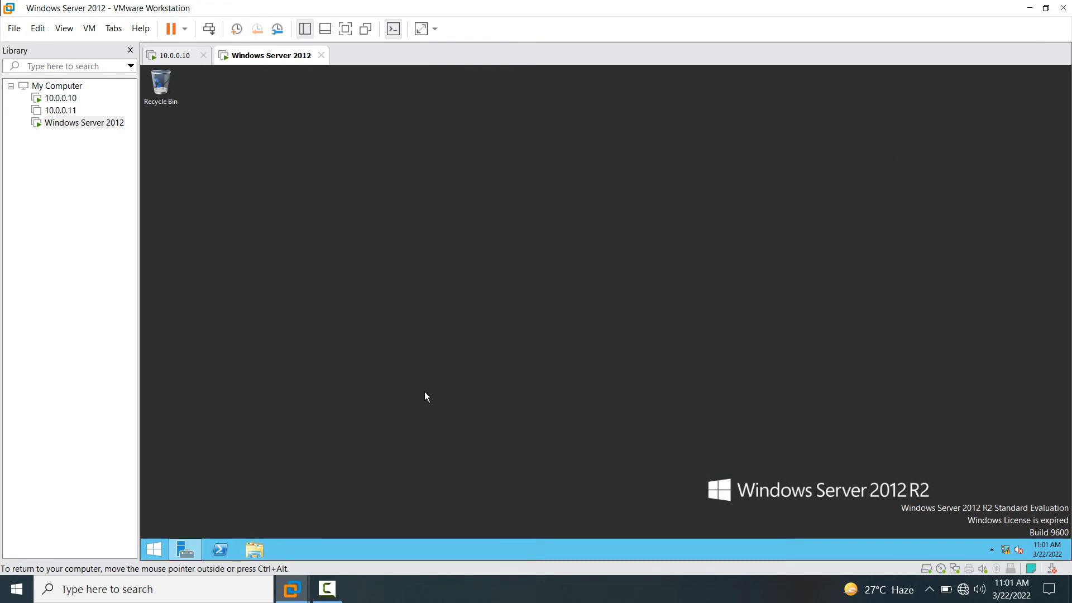
pyautogui.click(183, 553)
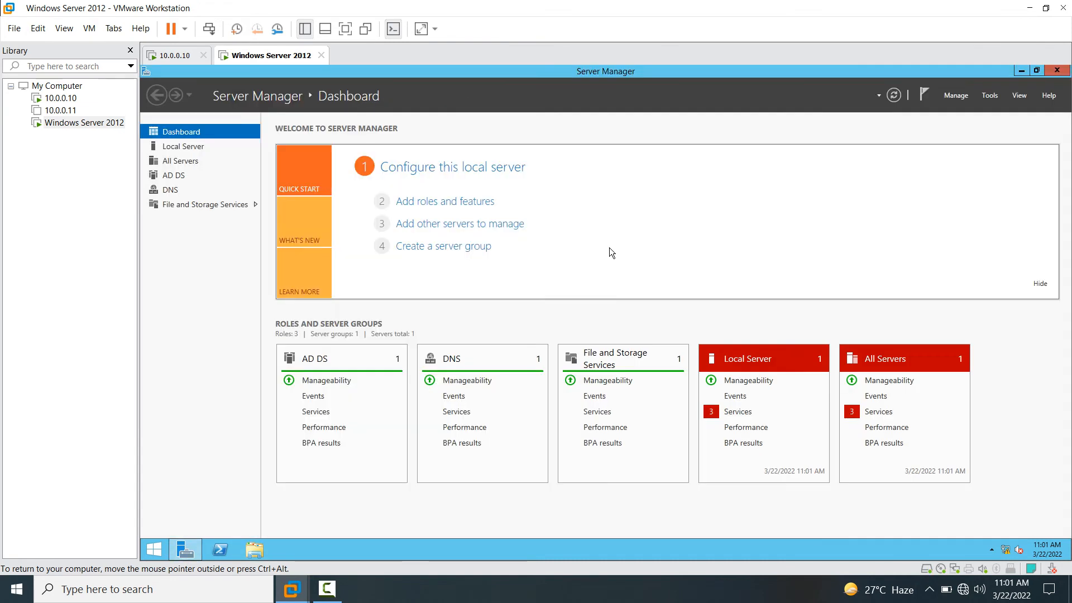
# - Launch Active Directory Users and Computers full-screen and list testdomain.local's Users container
pyautogui.click(996, 97)
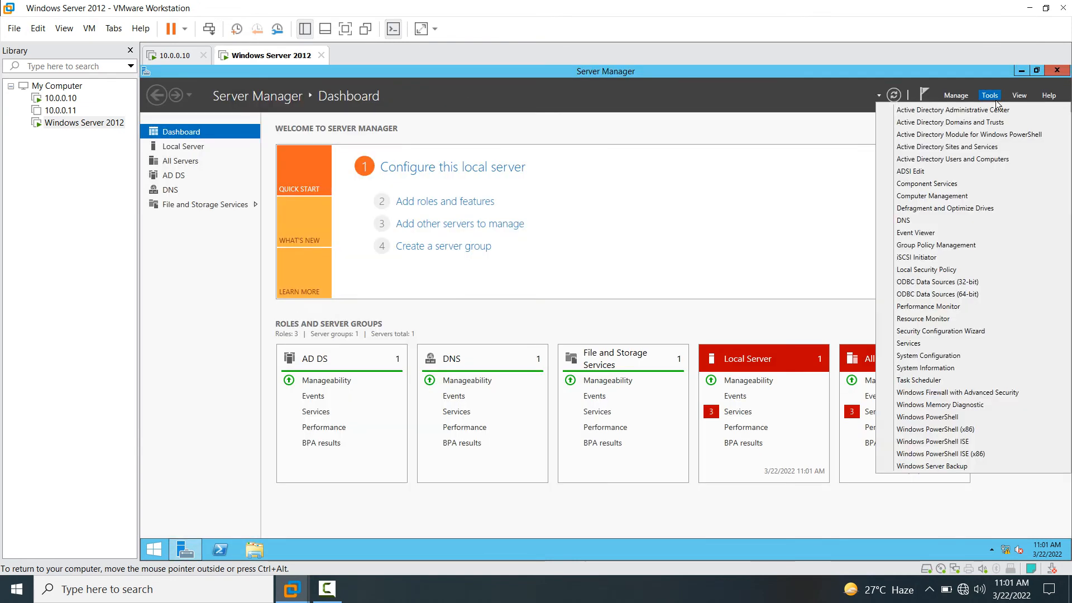
pyautogui.click(972, 161)
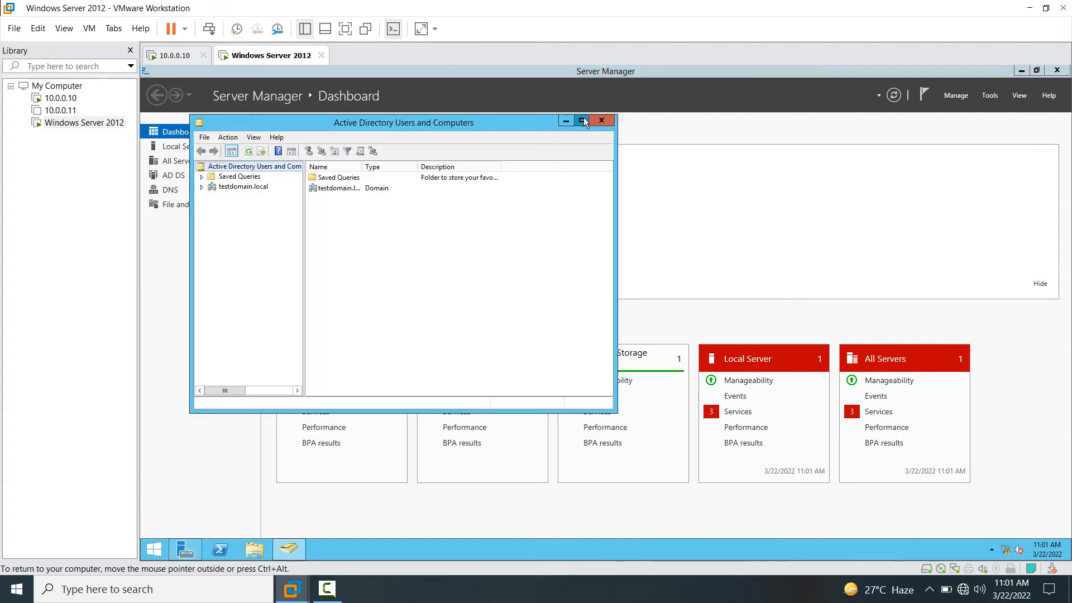
pyautogui.click(584, 117)
pyautogui.moveTo(250, 217); pyautogui.dragTo(403, 225)
pyautogui.click(170, 133)
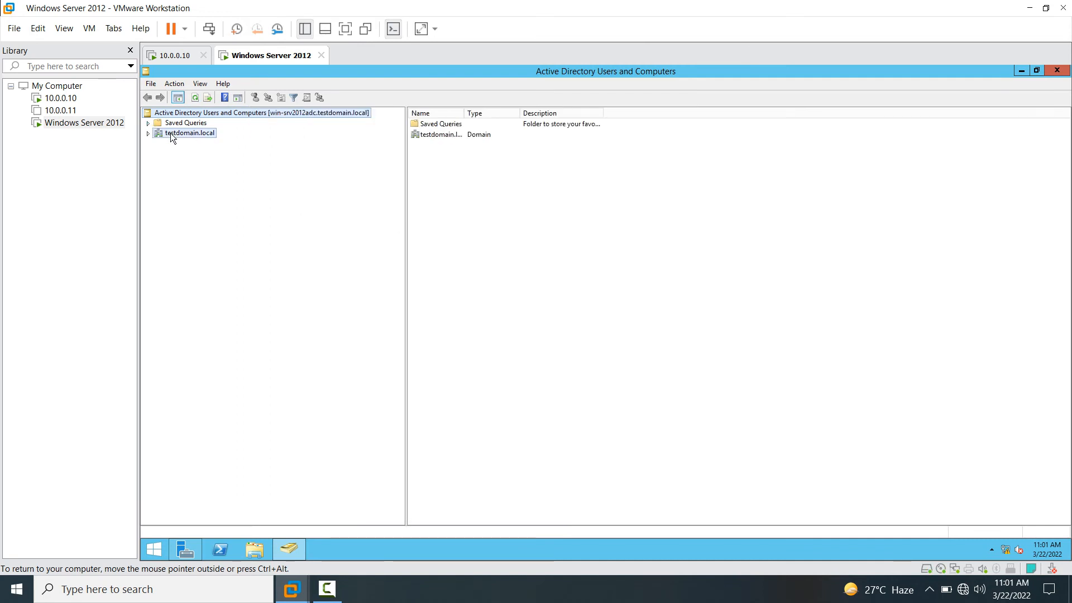
pyautogui.click(147, 133)
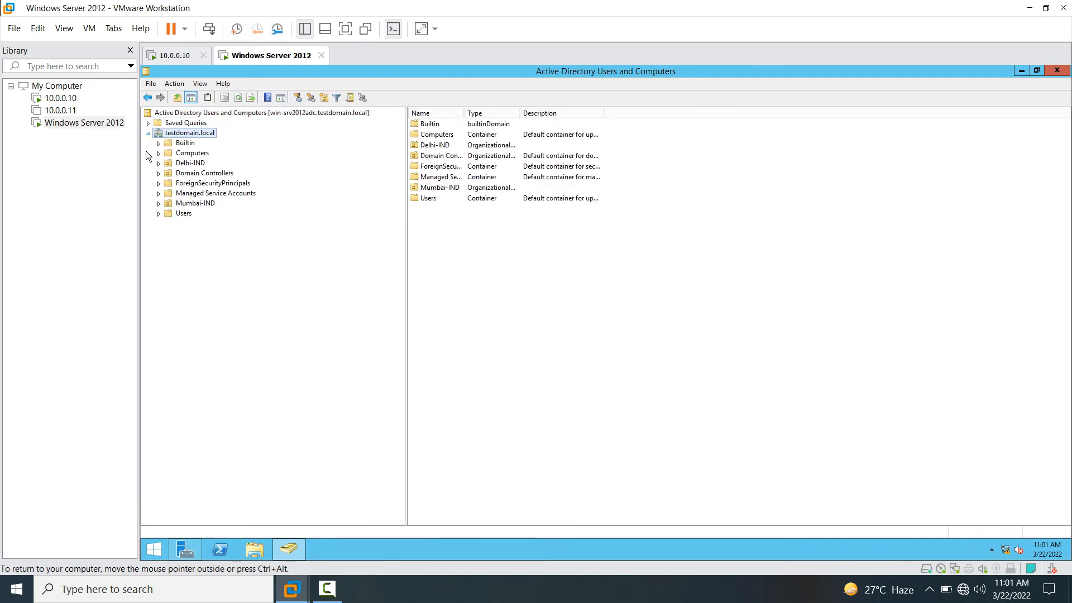
pyautogui.click(181, 213)
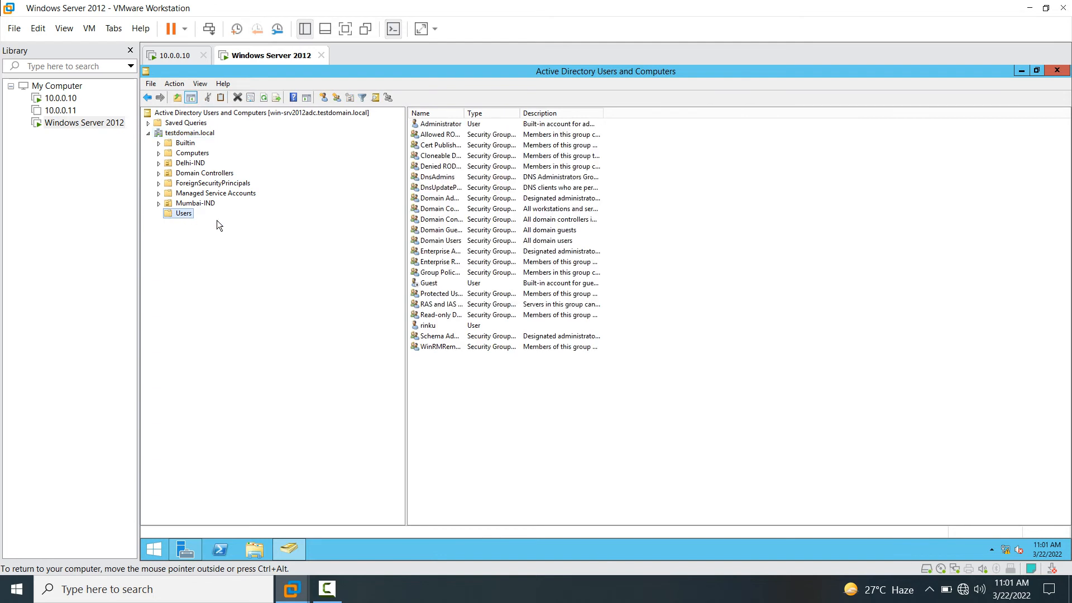
pyautogui.doubleClick(466, 112)
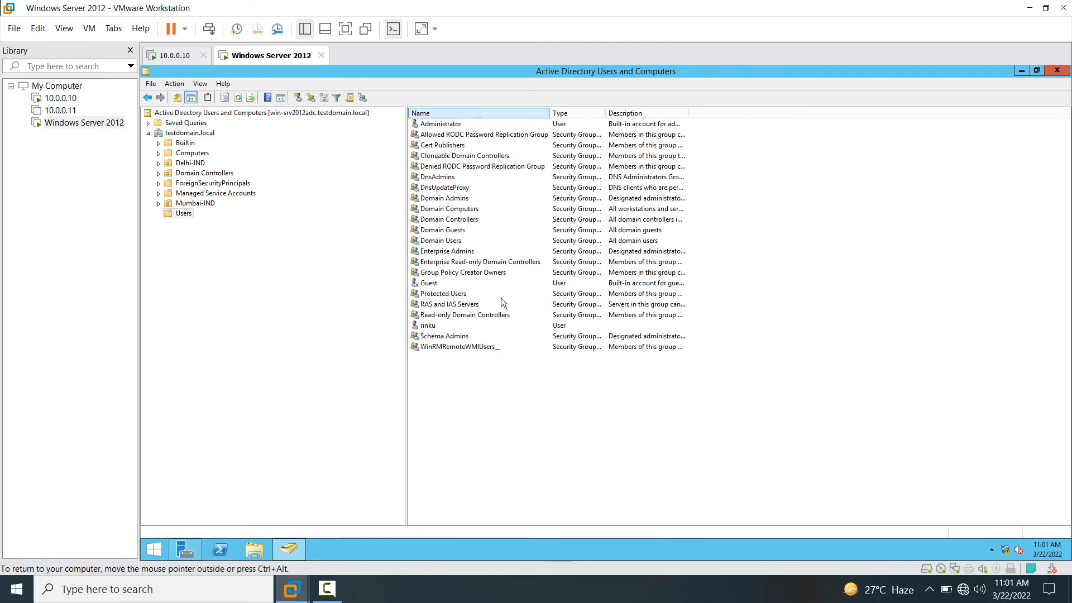
# - Check the replicated users rinku, b1 and user1 in Users, Mumbai-IND and Delhi-IND, then close the console
pyautogui.click(428, 329)
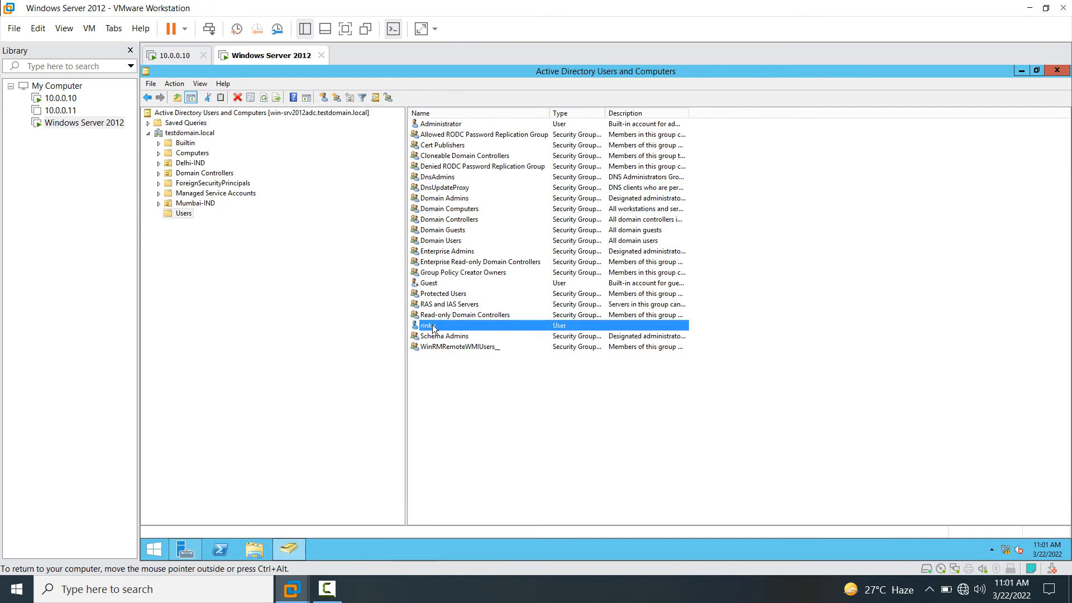
pyautogui.click(434, 125)
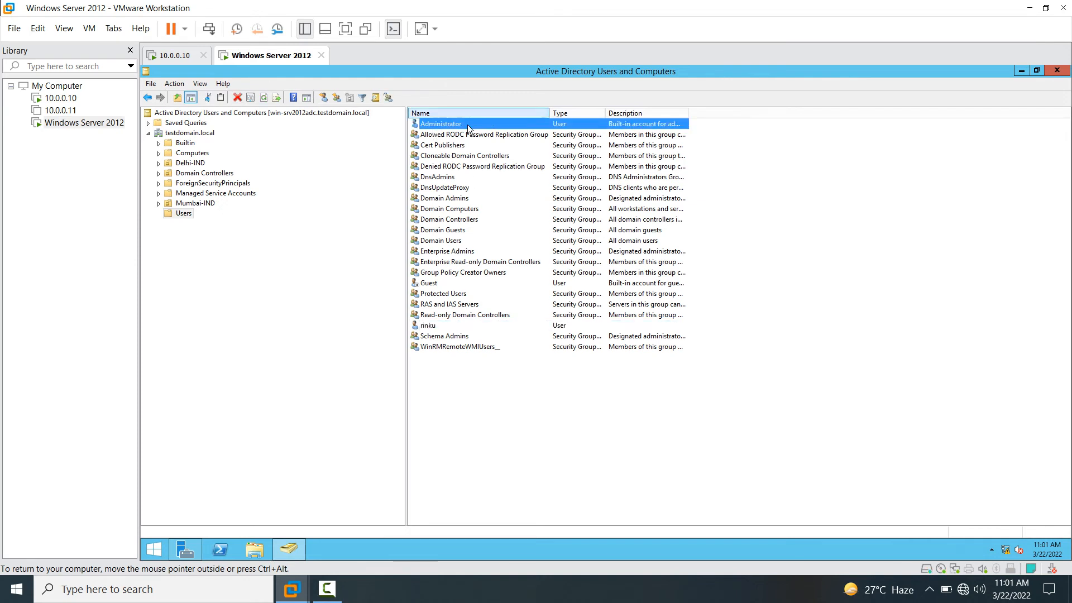
pyautogui.click(210, 203)
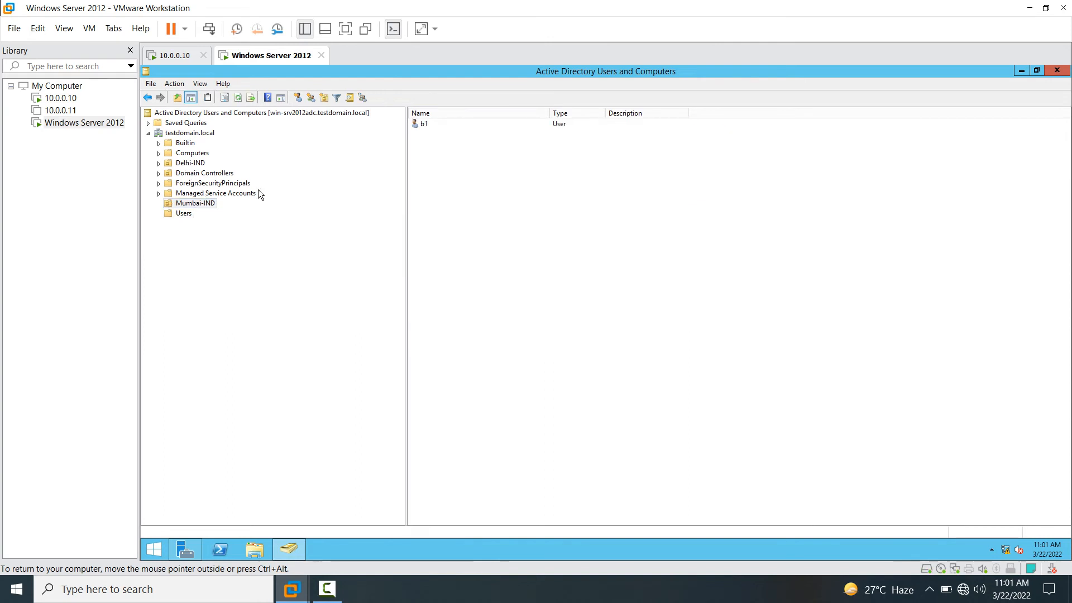
pyautogui.click(190, 165)
pyautogui.click(203, 205)
pyautogui.click(420, 126)
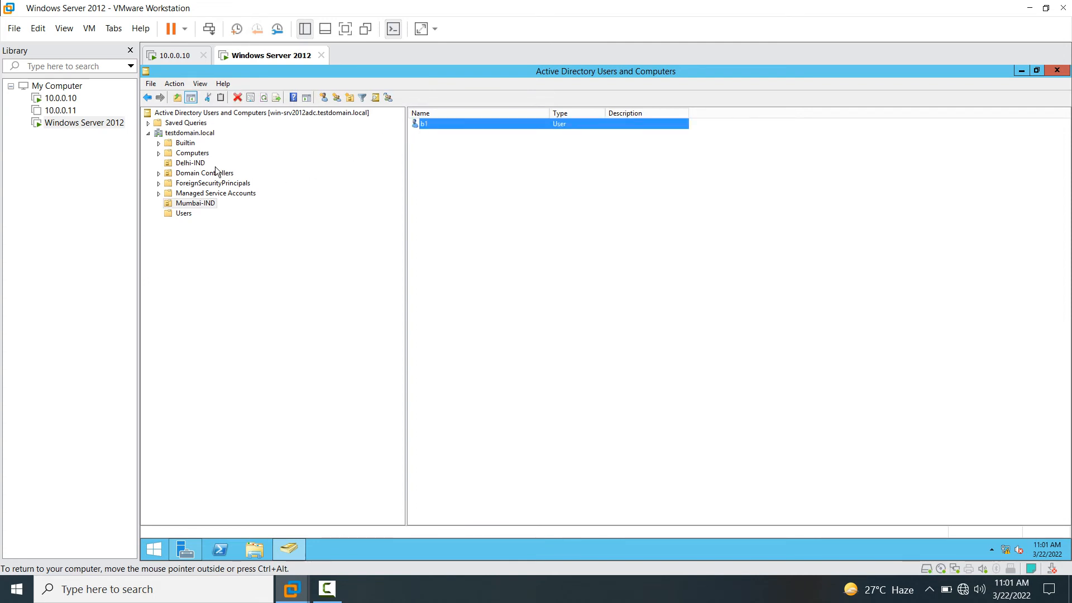
pyautogui.click(191, 164)
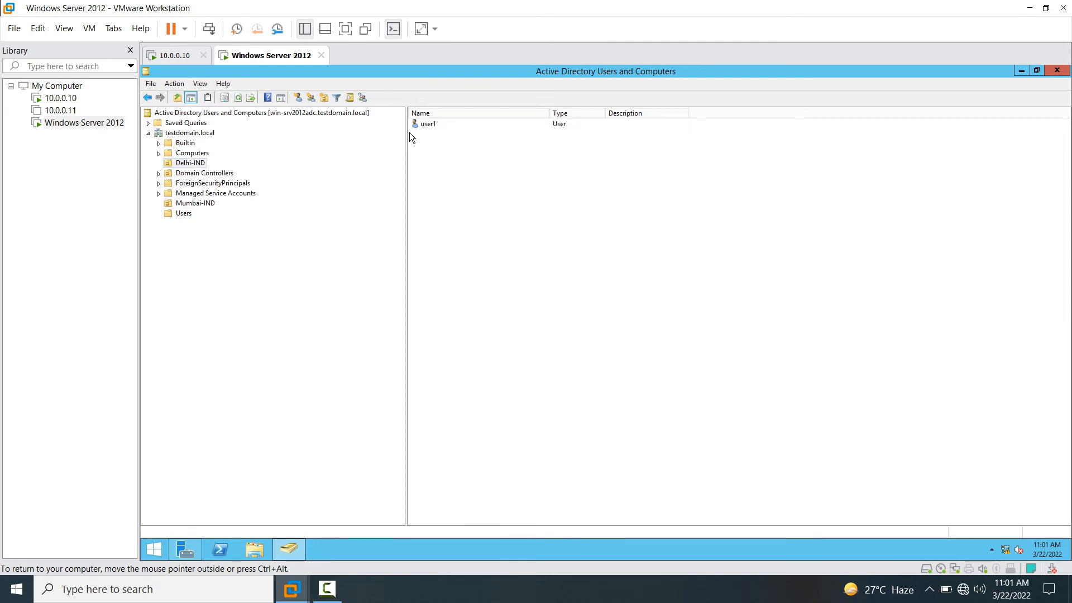
pyautogui.click(430, 125)
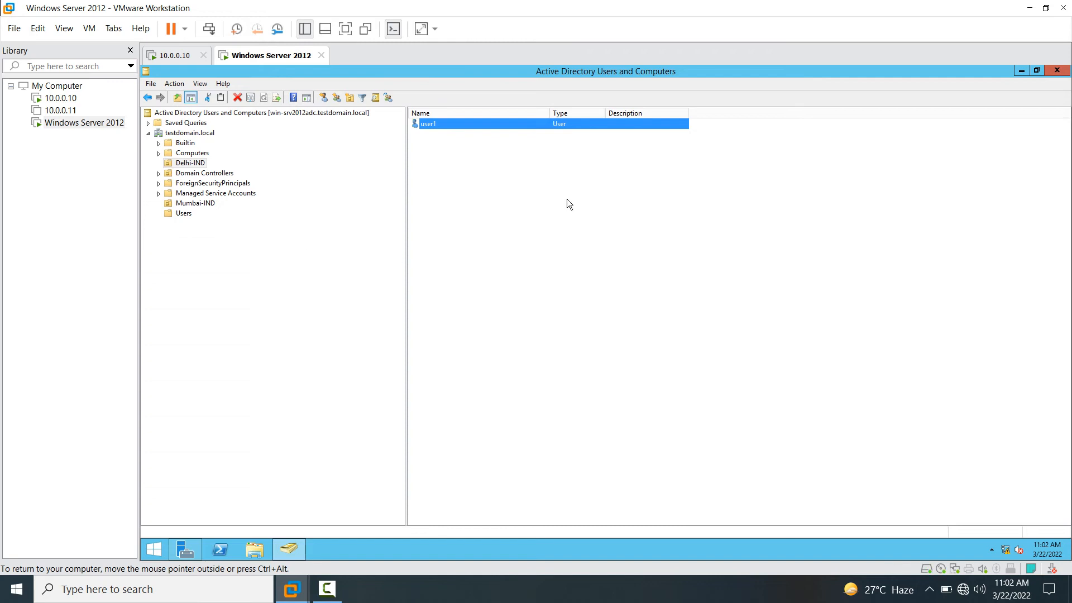
pyautogui.click(1057, 70)
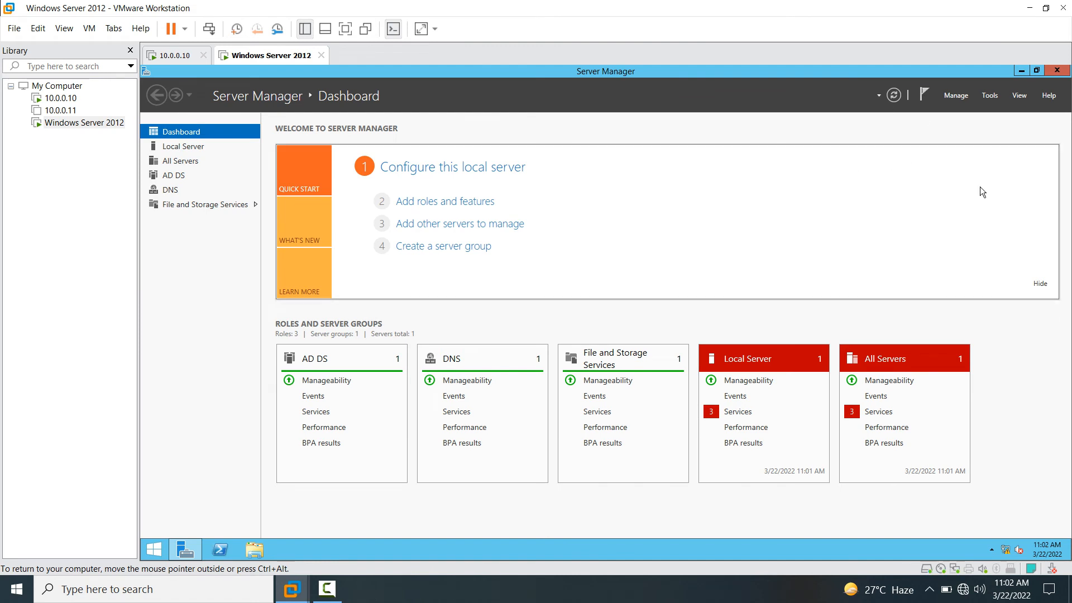
# - Launch Active Directory Sites and Services maximized, with a wider console tree pane
pyautogui.click(990, 95)
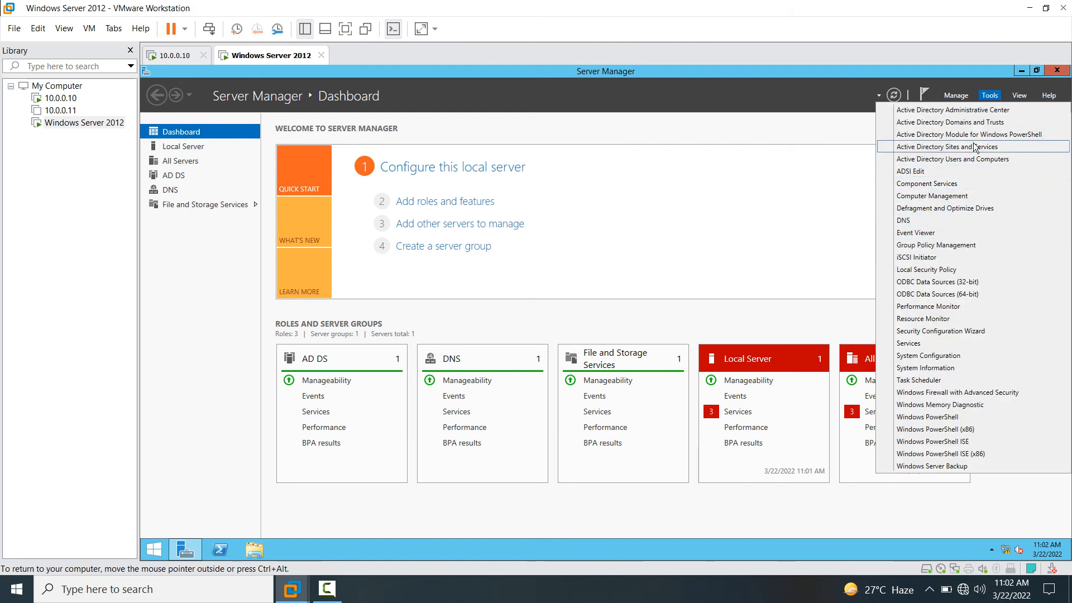
pyautogui.click(954, 149)
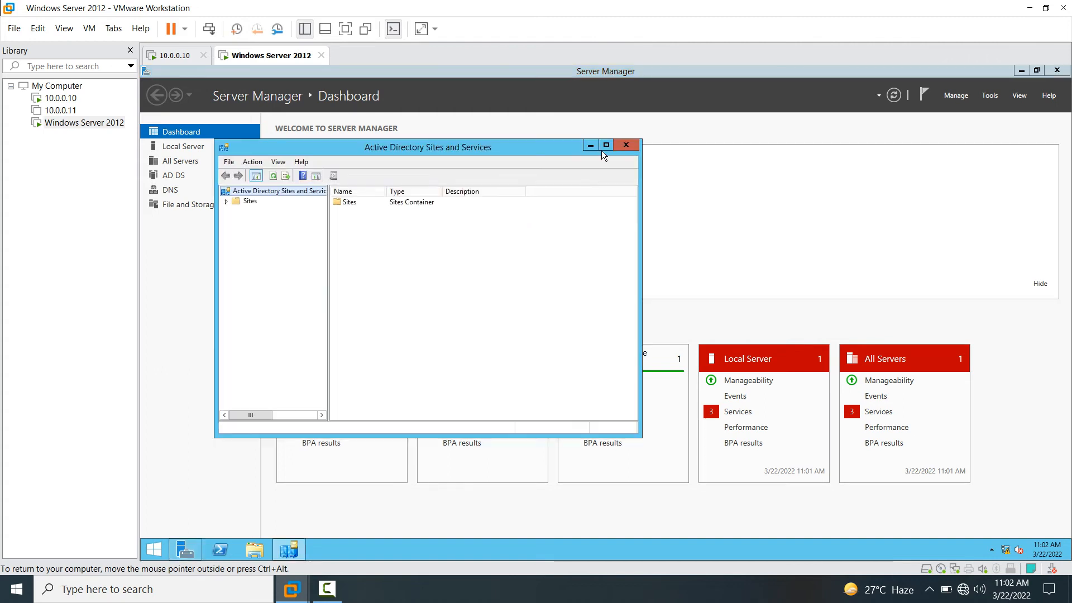
pyautogui.click(607, 146)
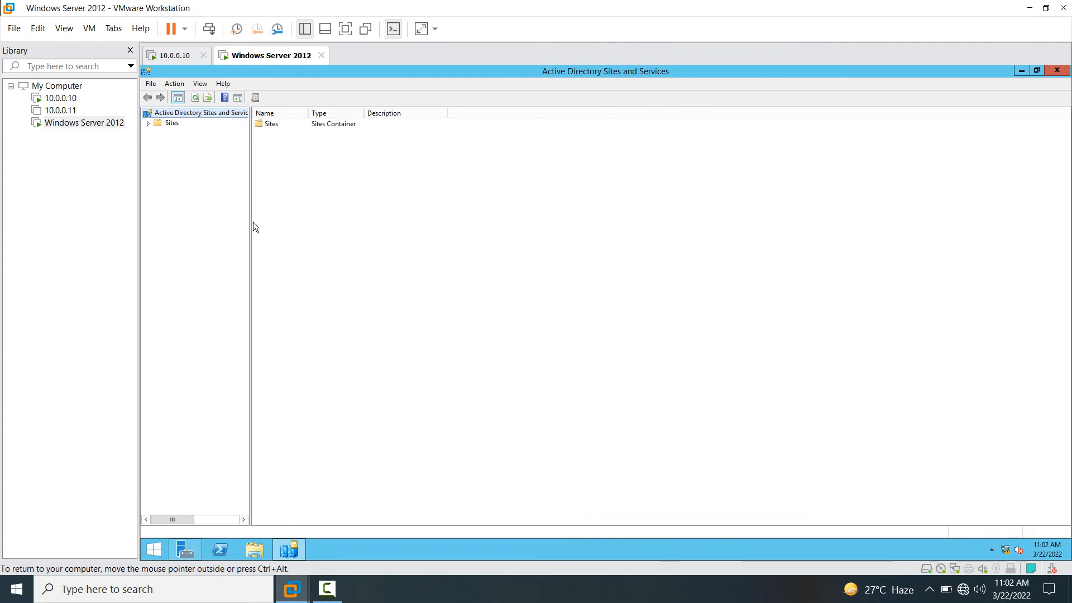
pyautogui.moveTo(251, 221); pyautogui.dragTo(433, 224)
# - Expand Sites > Default-First-Site-Name > Servers > WIN-SRV2012ADC and select its NTDS Settings
pyautogui.click(166, 124)
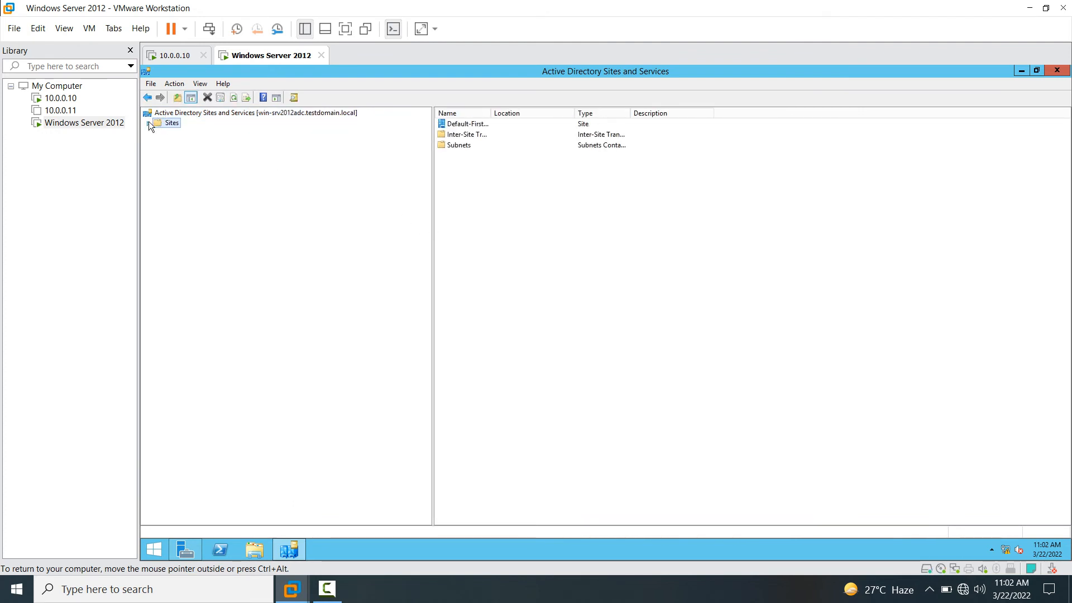
pyautogui.click(147, 122)
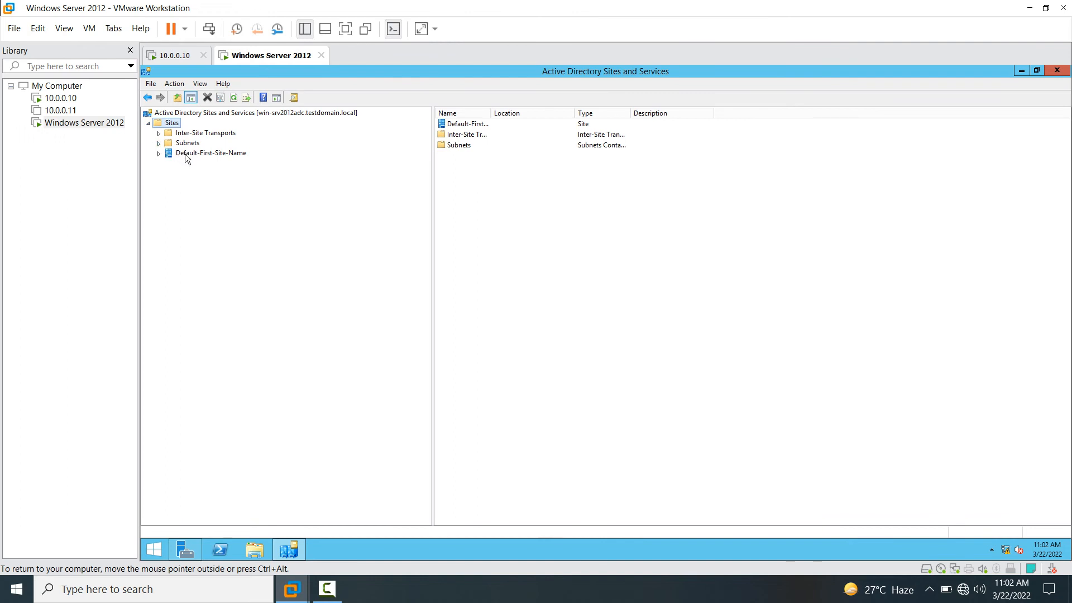
pyautogui.click(185, 153)
pyautogui.click(159, 153)
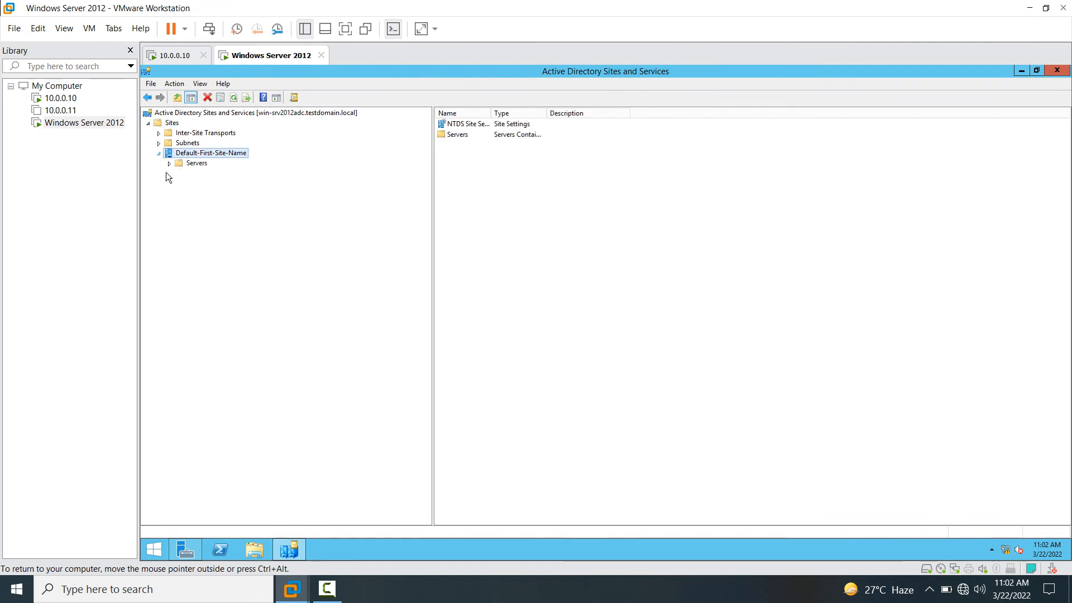
pyautogui.click(193, 163)
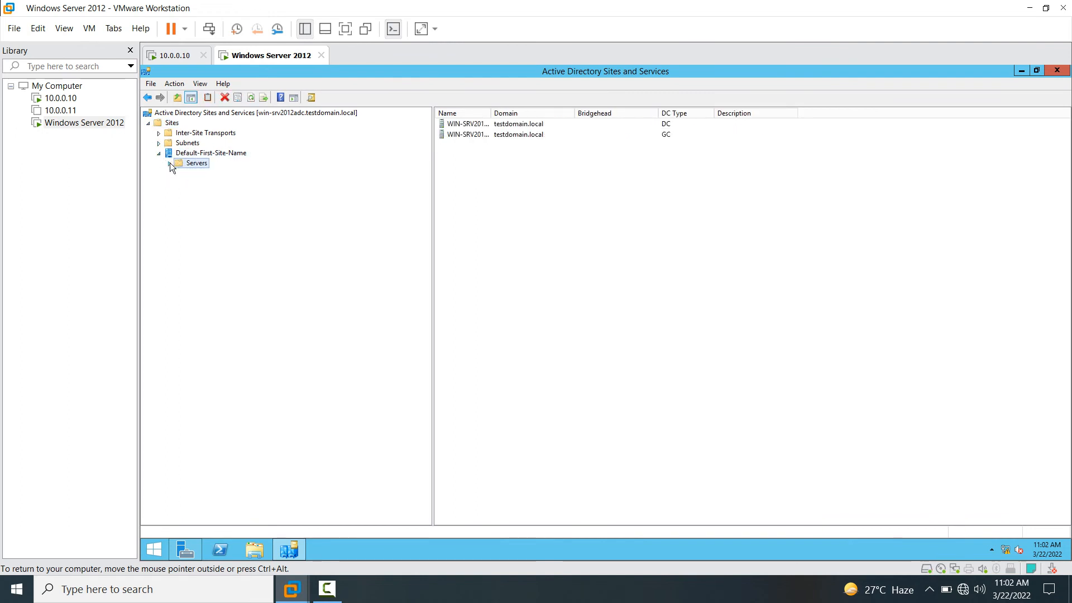
pyautogui.click(169, 163)
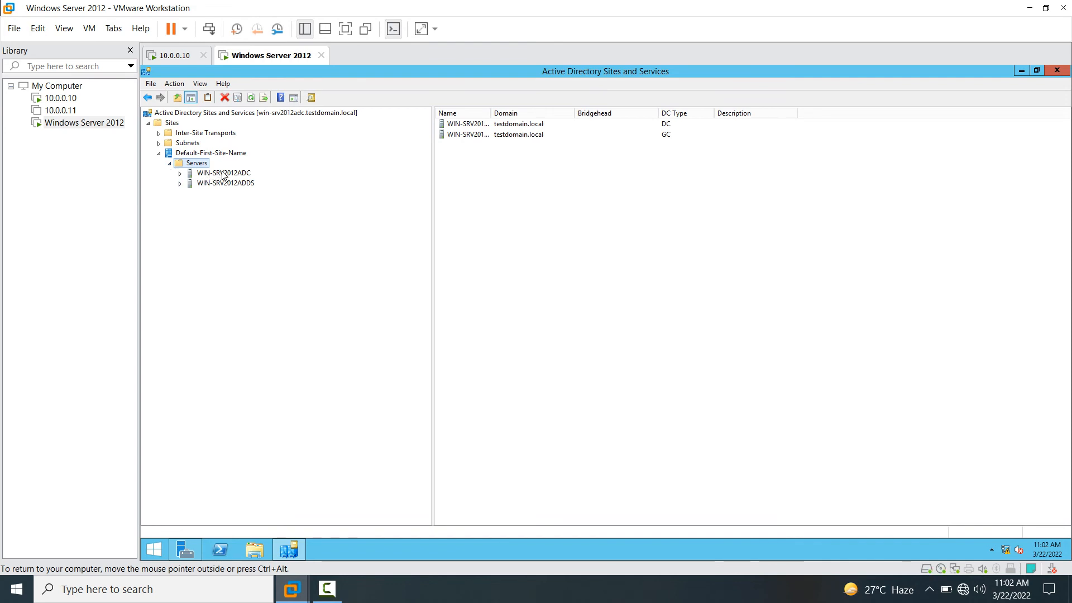
pyautogui.click(221, 173)
pyautogui.click(222, 182)
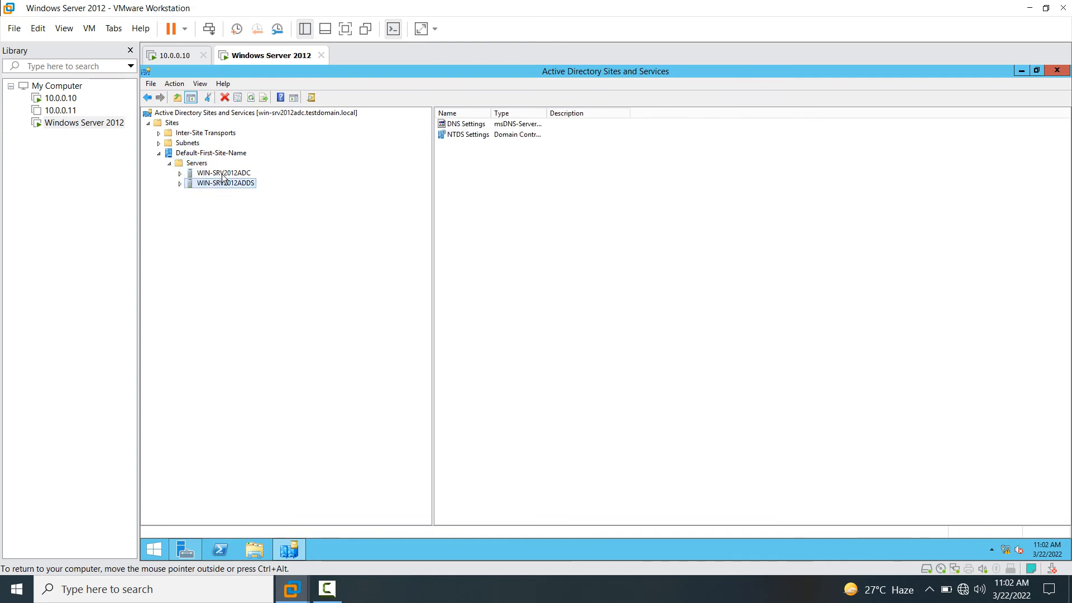
pyautogui.click(231, 185)
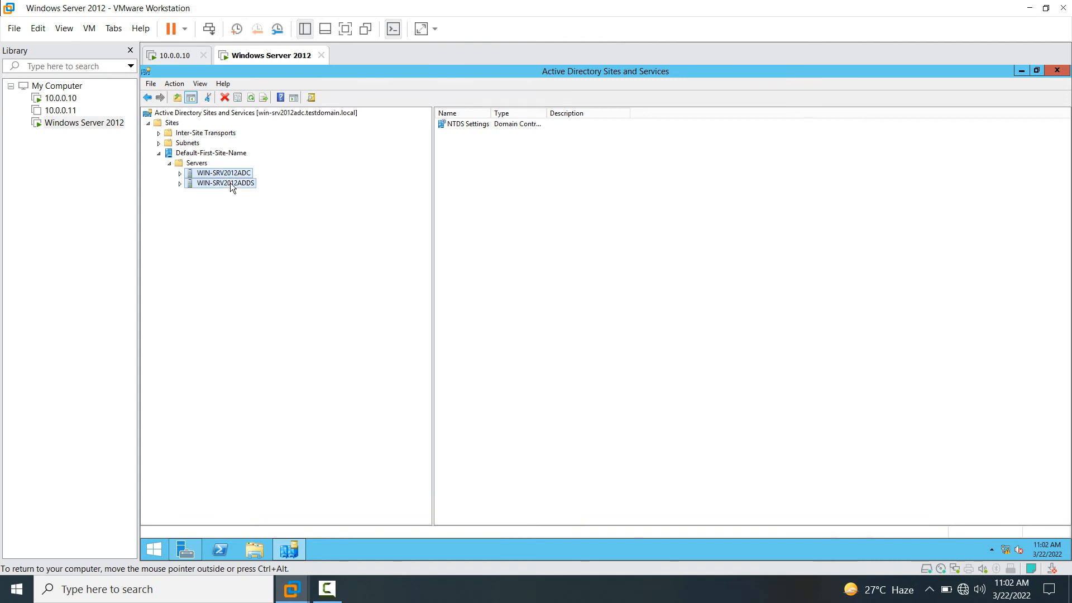
pyautogui.click(231, 174)
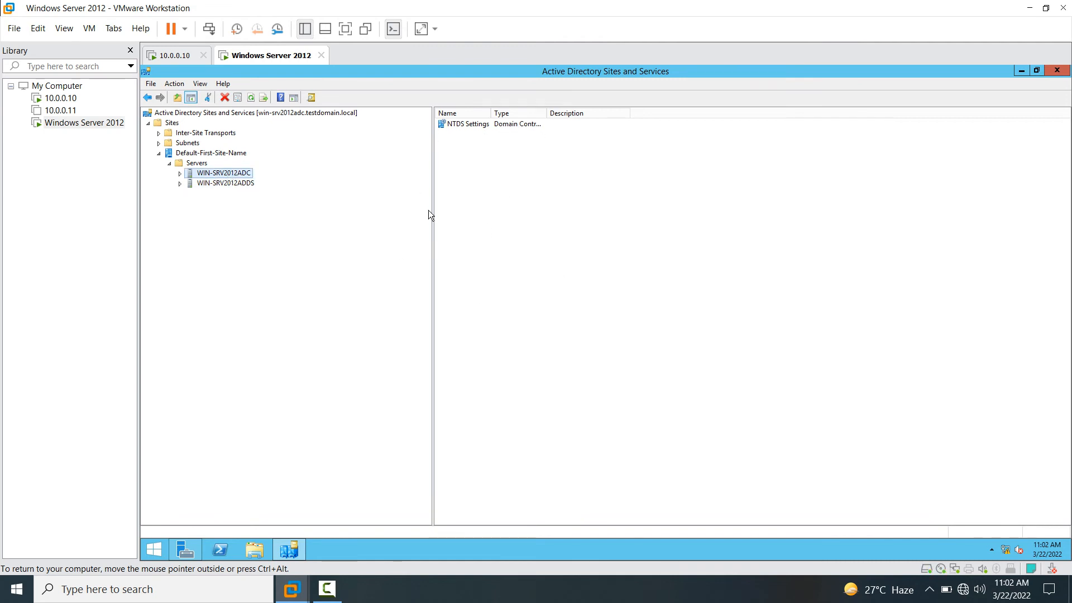
pyautogui.click(179, 173)
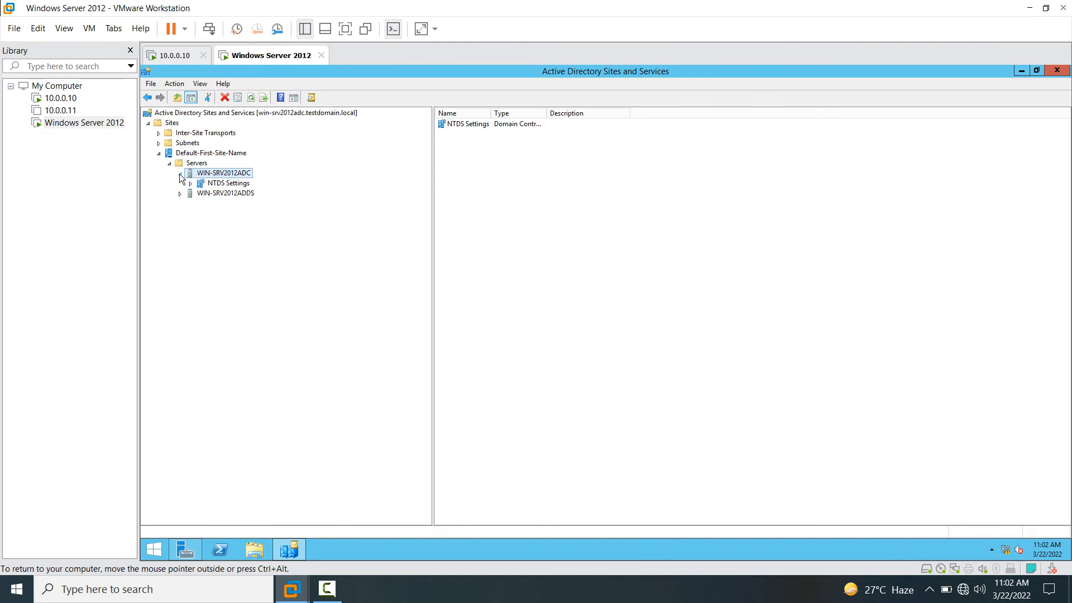
pyautogui.click(222, 184)
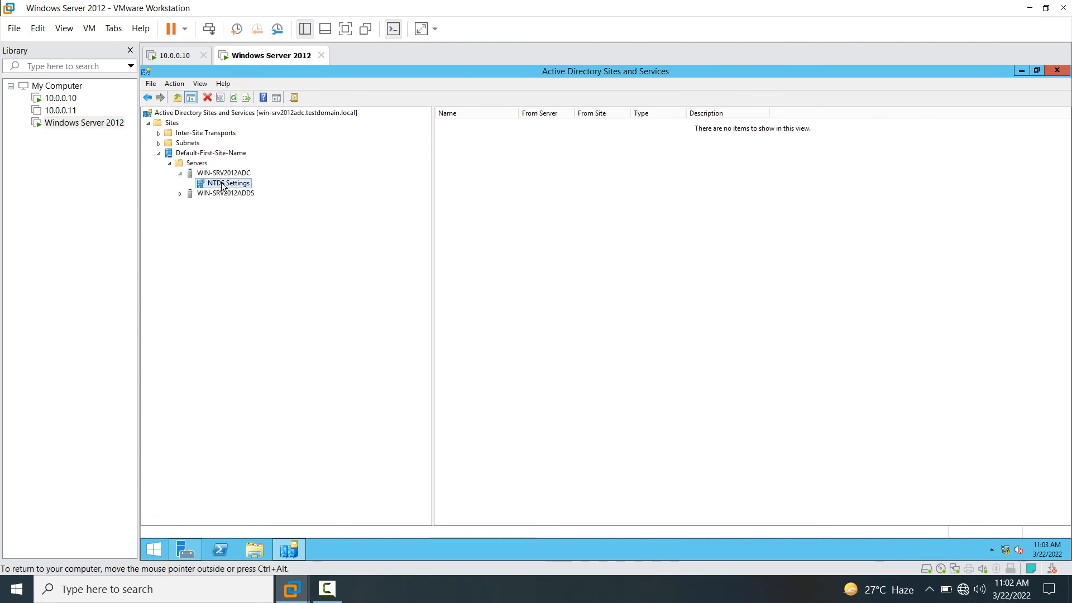
# - Run Check Replication Topology on NTDS Settings and refresh the connections list
pyautogui.rightClick(222, 184)
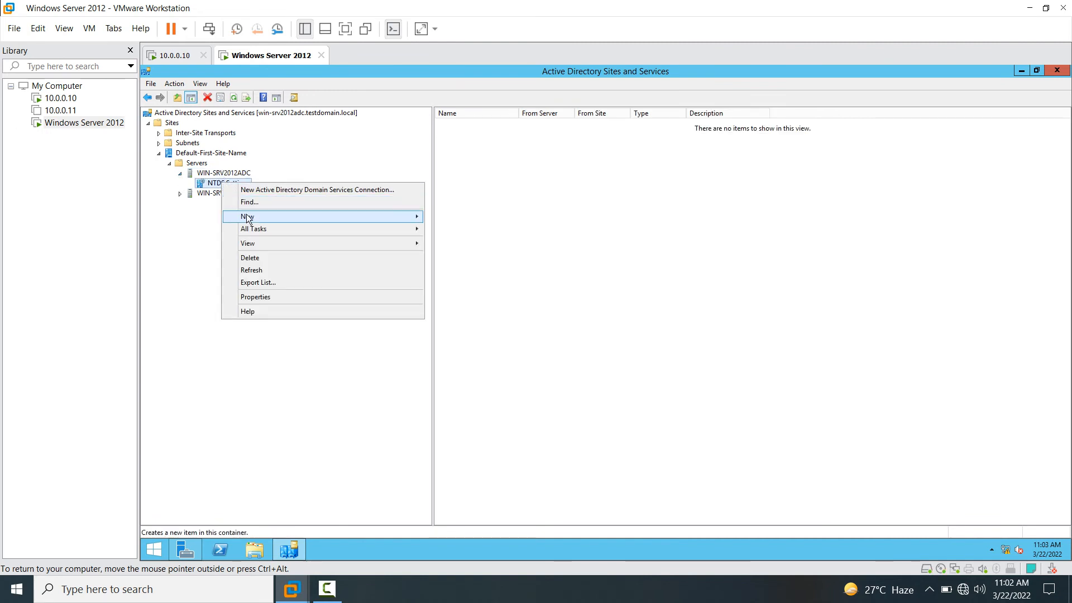
pyautogui.moveTo(268, 228)
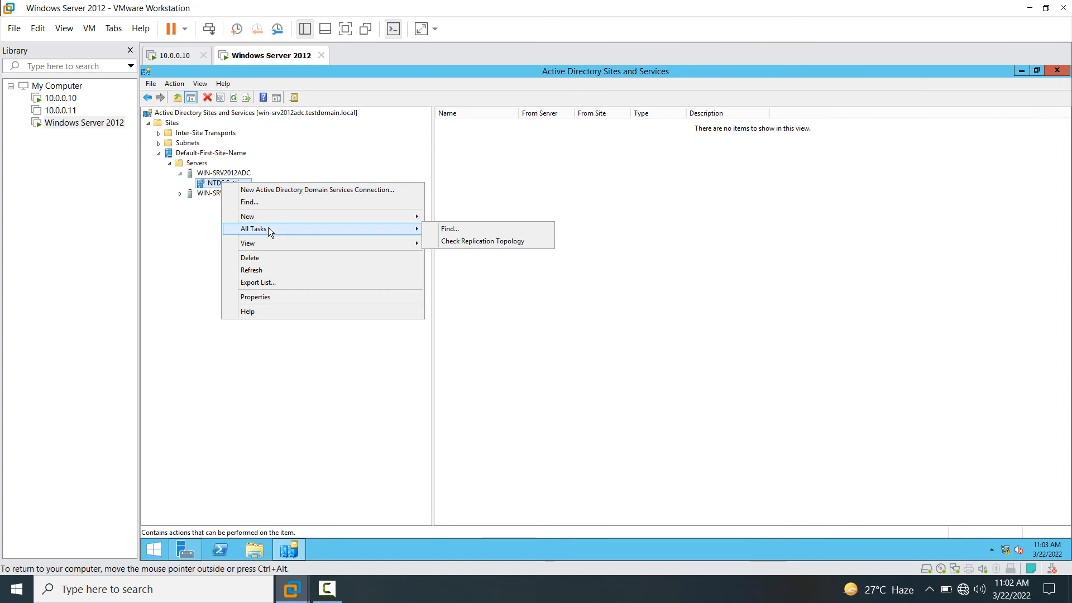
pyautogui.click(483, 242)
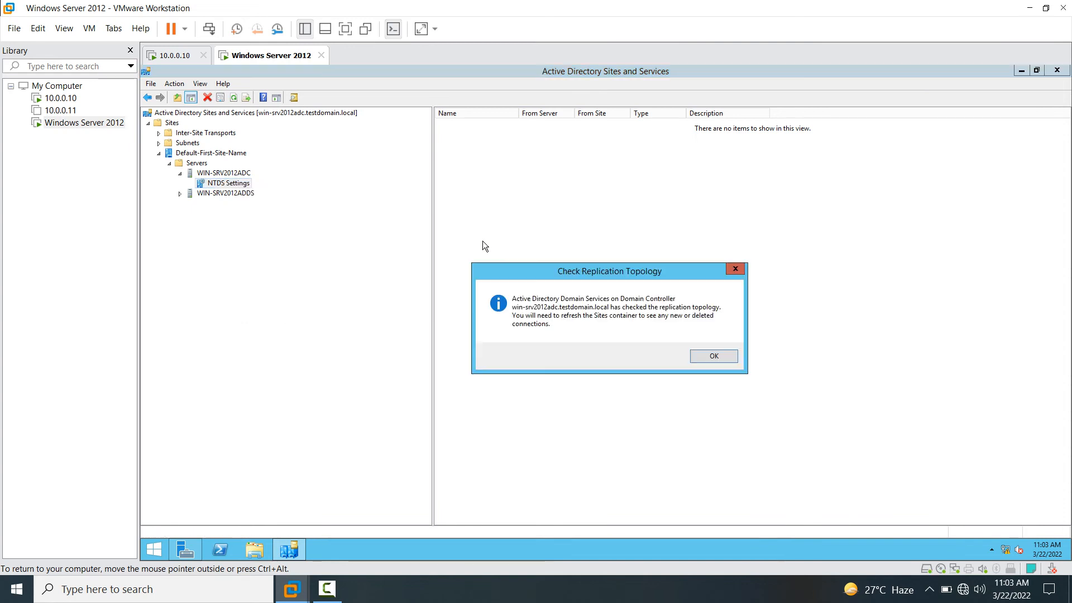
pyautogui.click(707, 356)
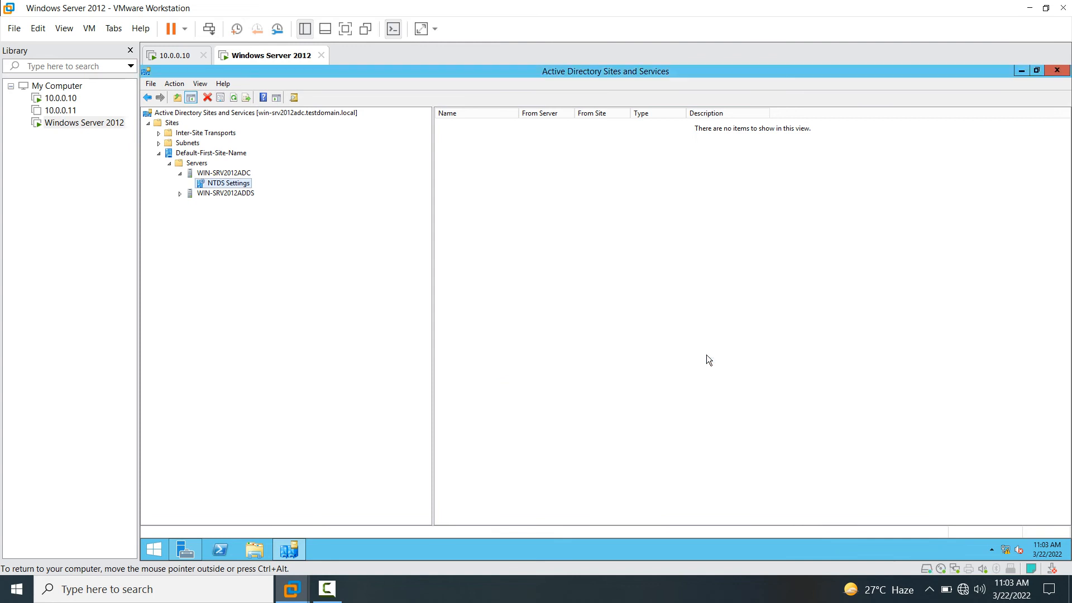
pyautogui.rightClick(474, 263)
pyautogui.click(498, 324)
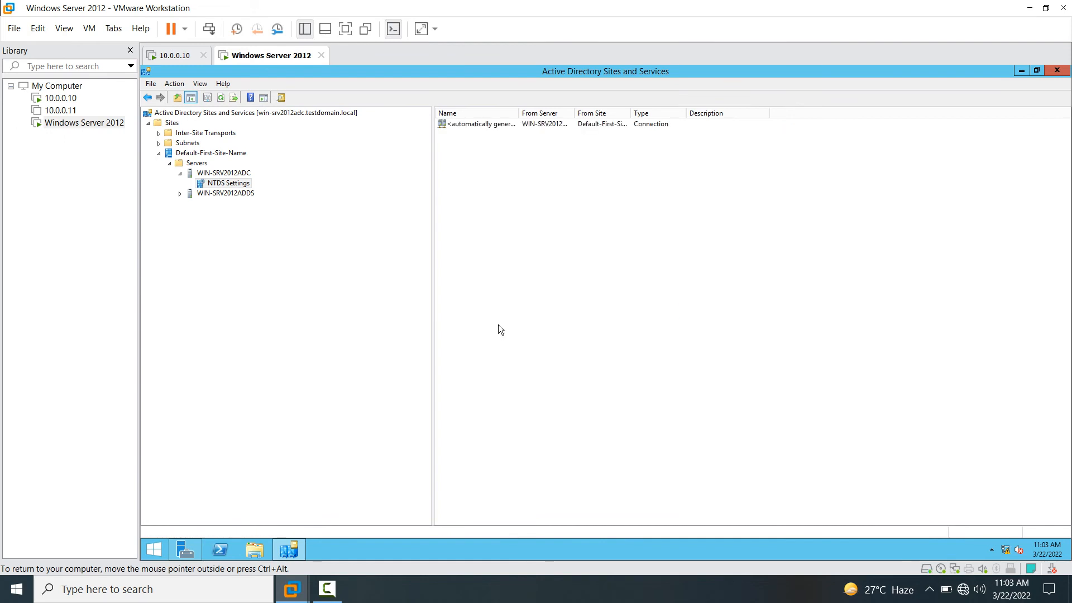
# - Run Replicate Now on the automatically generated connection and acknowledge the confirmation
pyautogui.click(498, 124)
pyautogui.rightClick(498, 124)
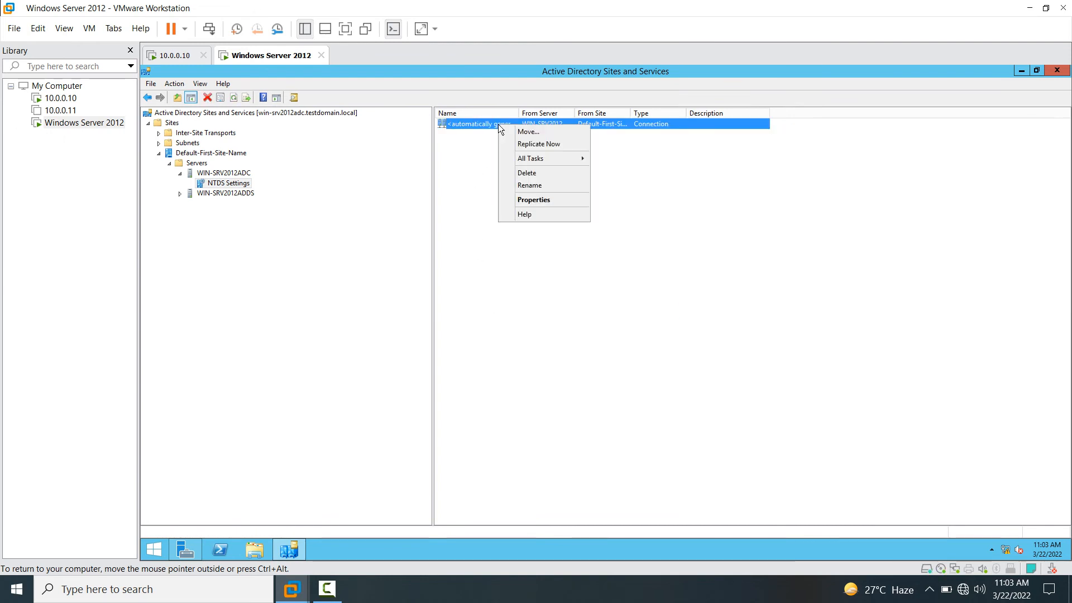
pyautogui.click(538, 143)
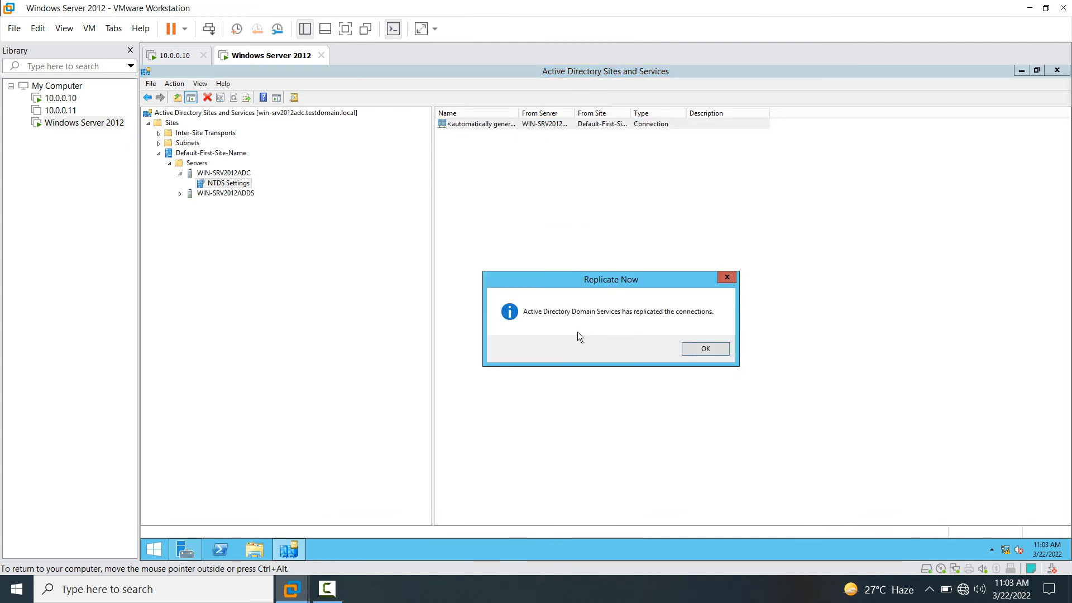
pyautogui.click(705, 349)
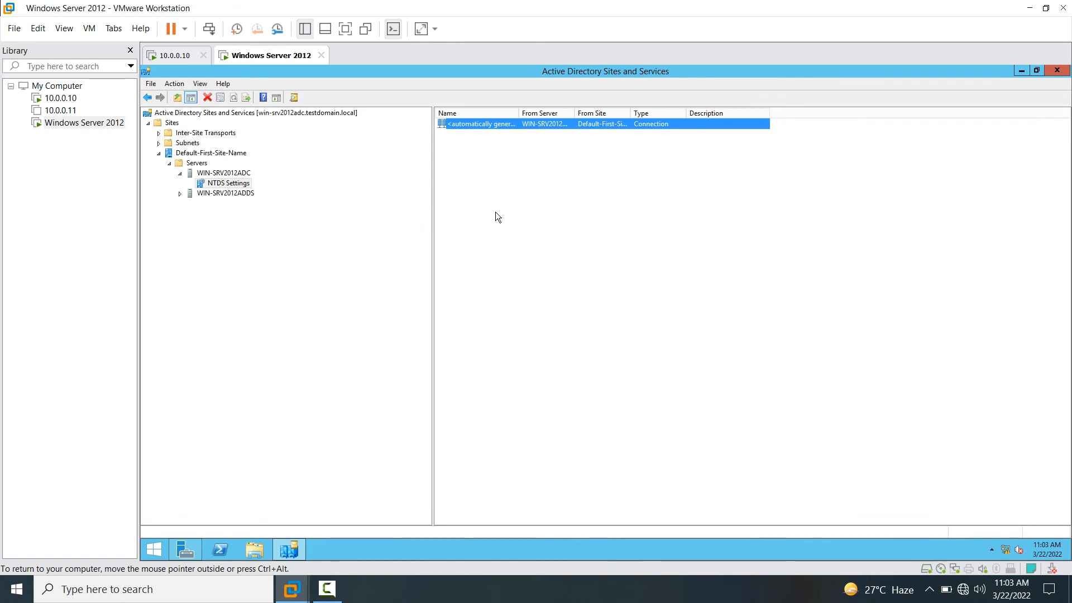
# - Close Sites and Services and open testdomain.local's Users container in Active Directory Users and Computers
pyautogui.click(1057, 70)
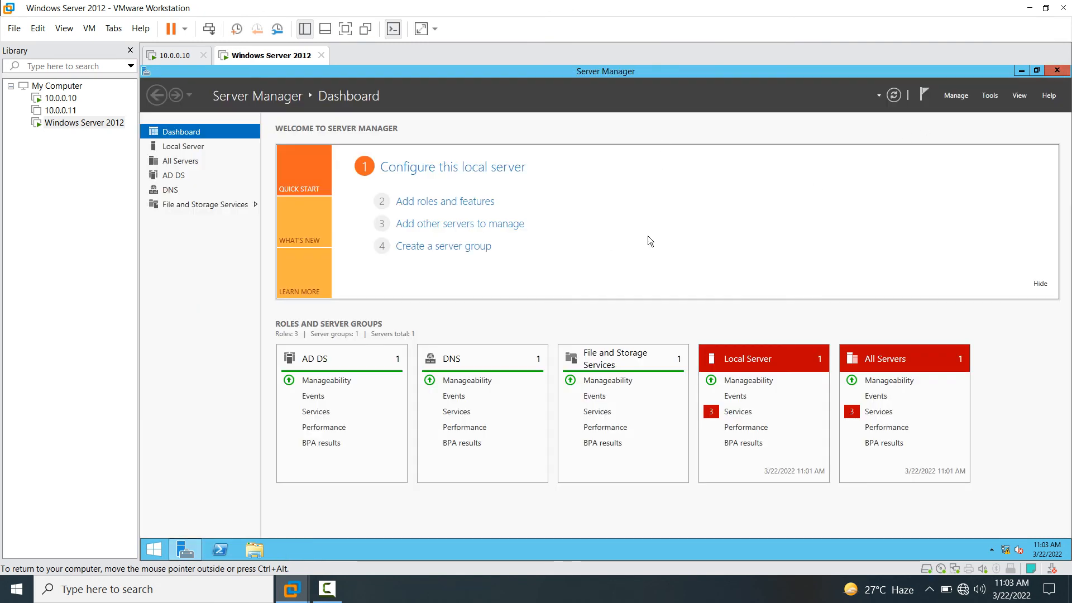
pyautogui.click(985, 98)
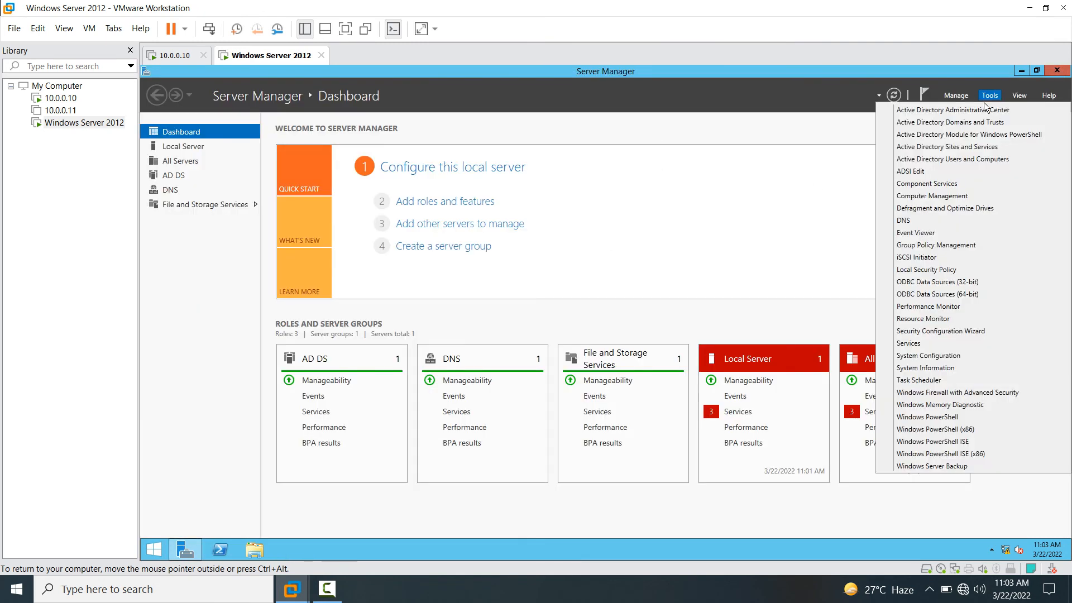
pyautogui.click(971, 159)
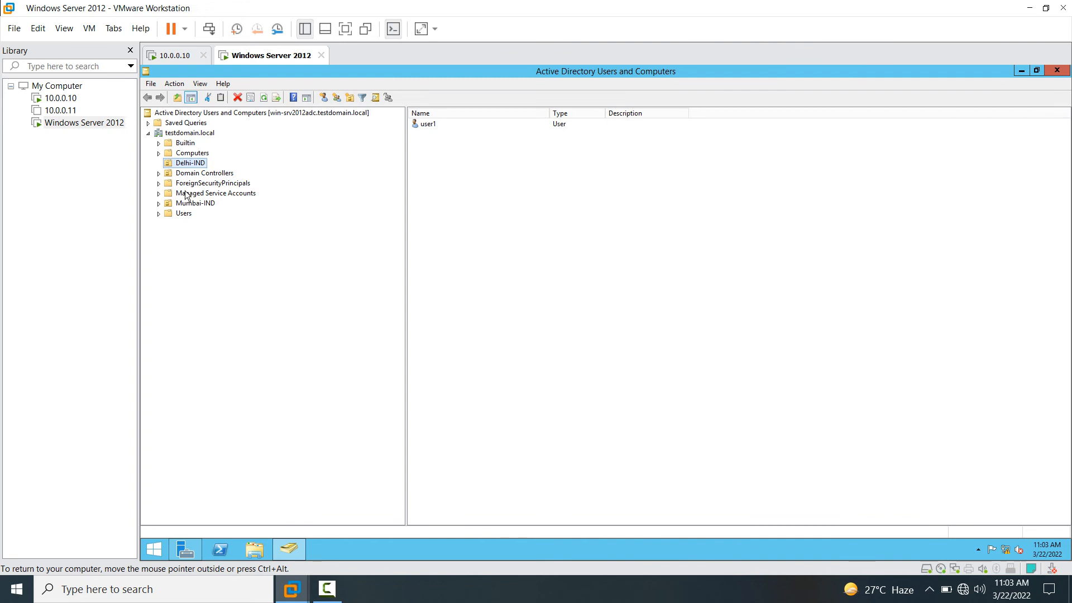
pyautogui.click(179, 217)
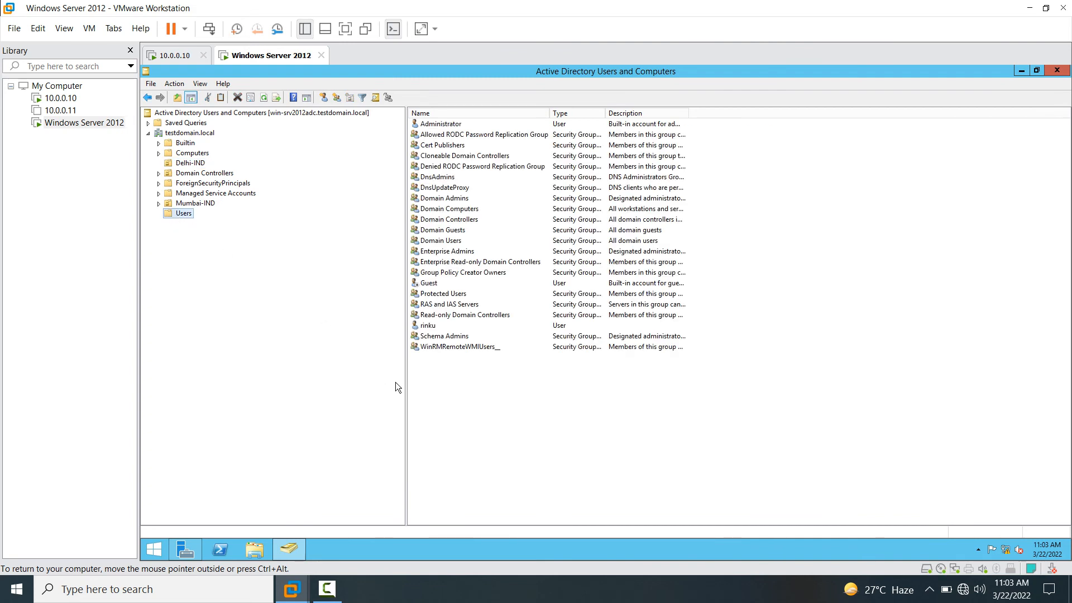
# - Create the new user 'Priya' with logon name 'priy' and a confirmed password
pyautogui.rightClick(470, 387)
pyautogui.moveTo(527, 422)
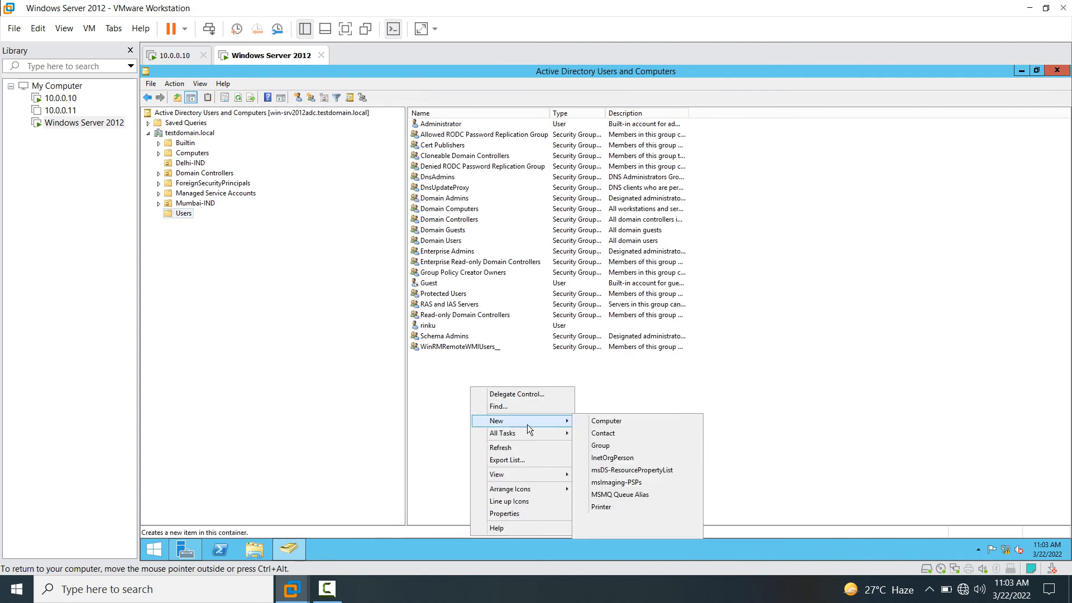
pyautogui.click(630, 519)
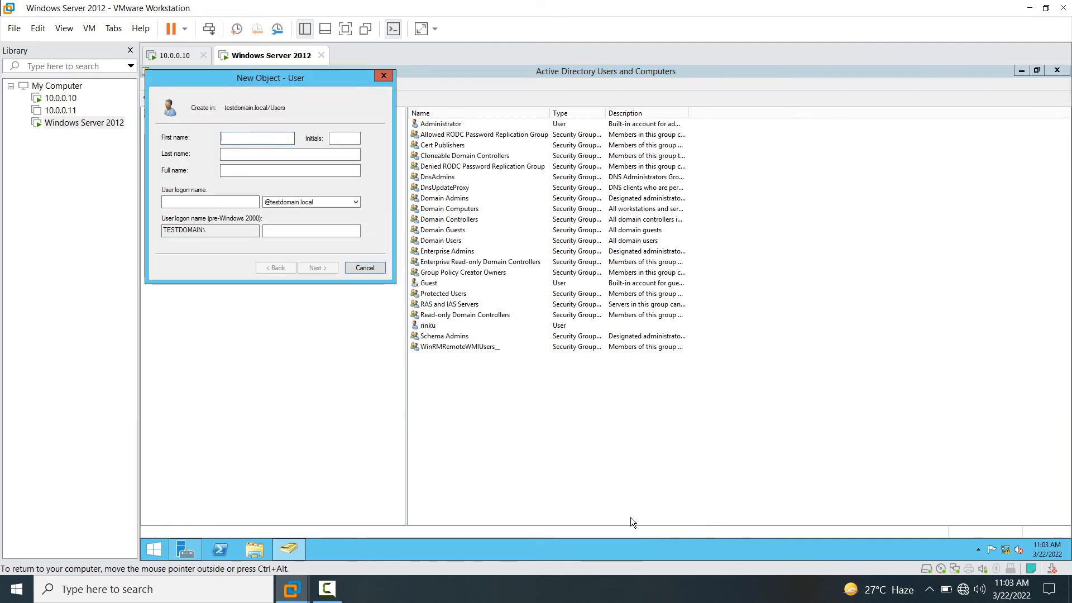
pyautogui.write('Priya')
pyautogui.press('Tab')
pyautogui.press('Tab')
pyautogui.press('Tab')
pyautogui.press('Tab')
pyautogui.write('priy')
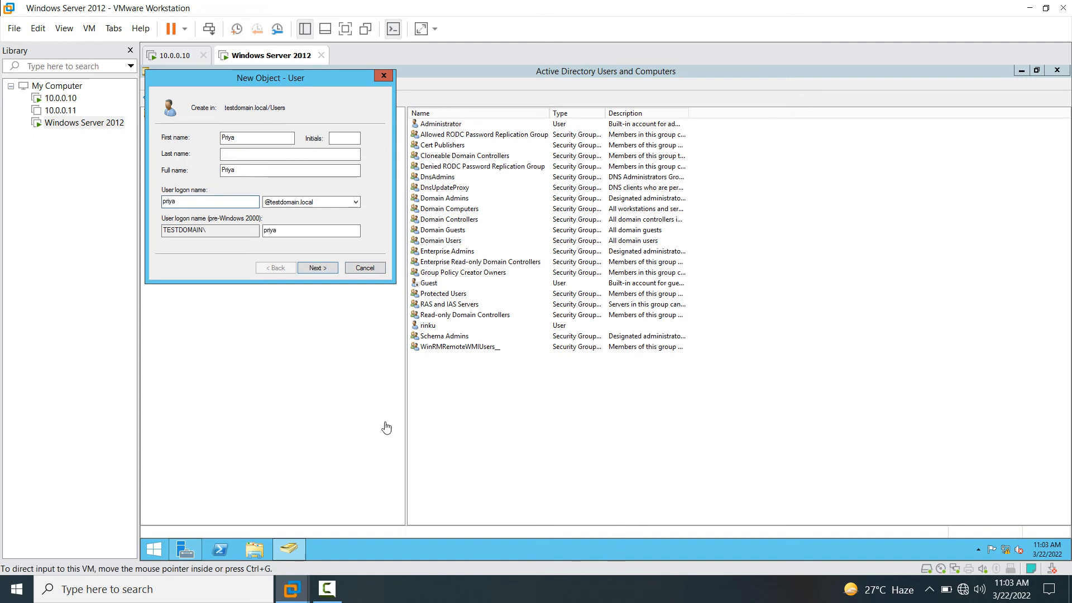
pyautogui.click(324, 267)
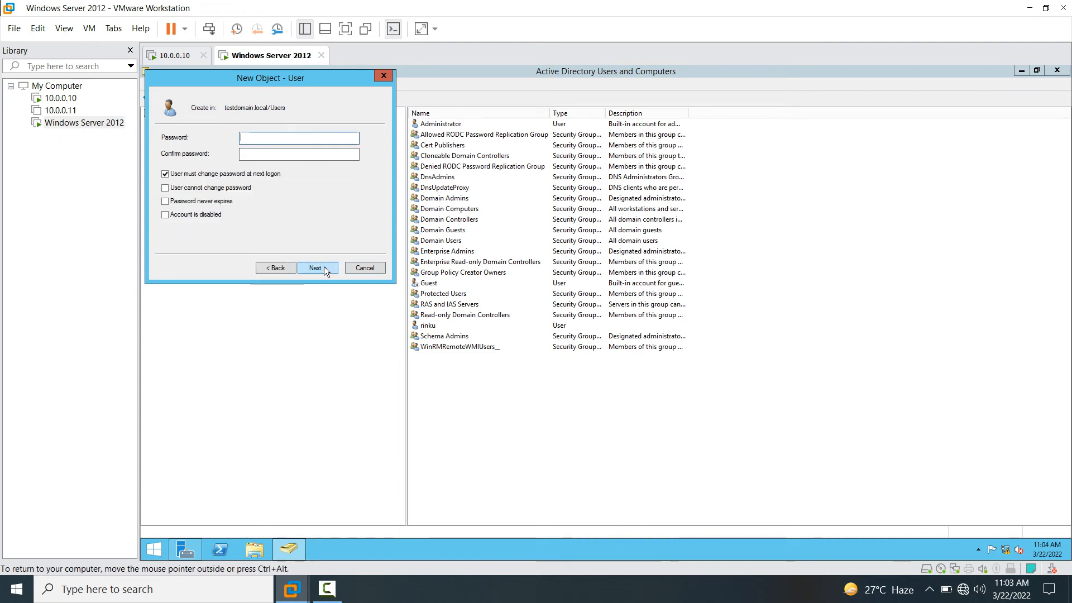
pyautogui.write('*******')
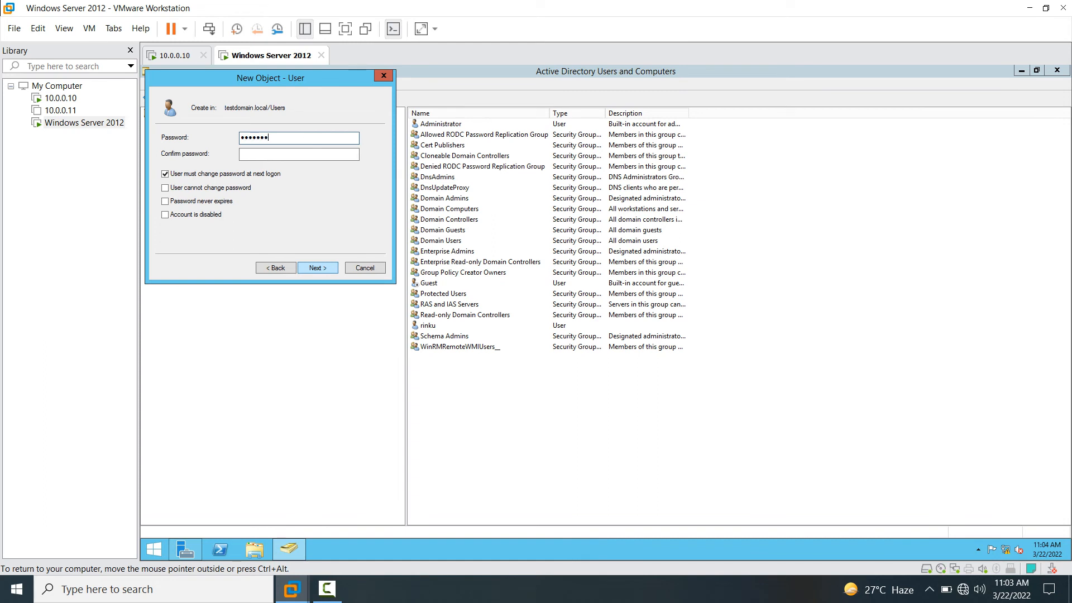
pyautogui.press('Tab')
pyautogui.write('******')
pyautogui.click(314, 268)
pyautogui.click(327, 267)
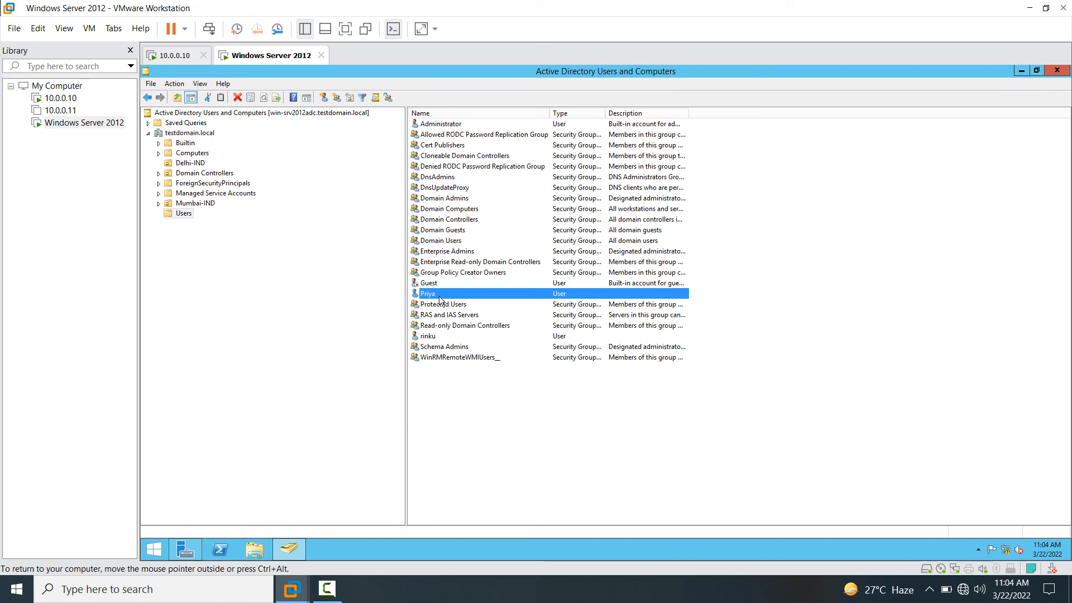
# - Switch to the 10.0.0.10 VM and open testdomain.local's Users container
pyautogui.click(176, 54)
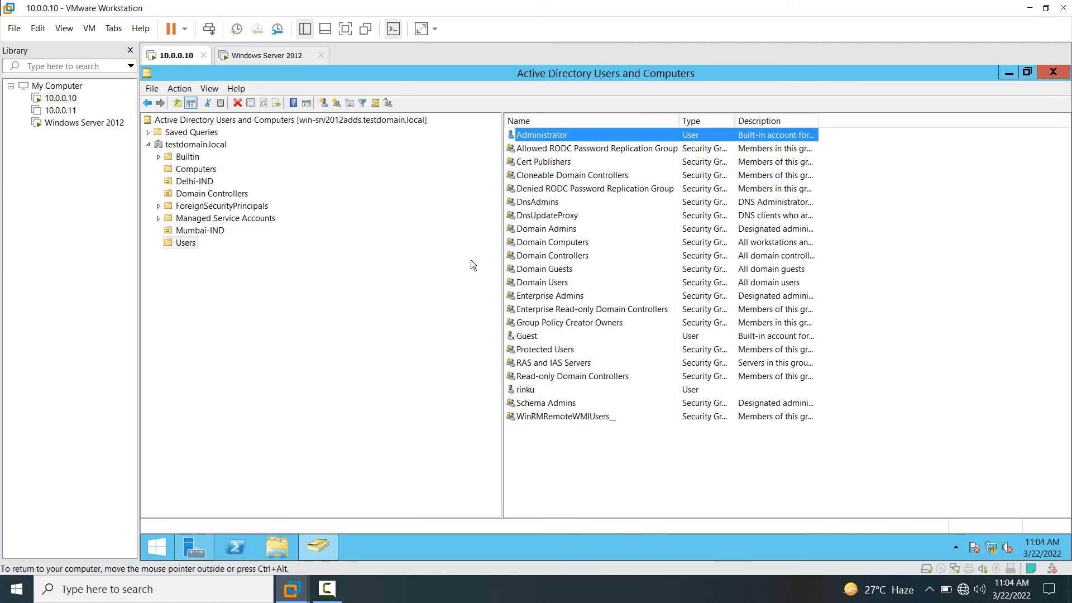
pyautogui.rightClick(863, 291)
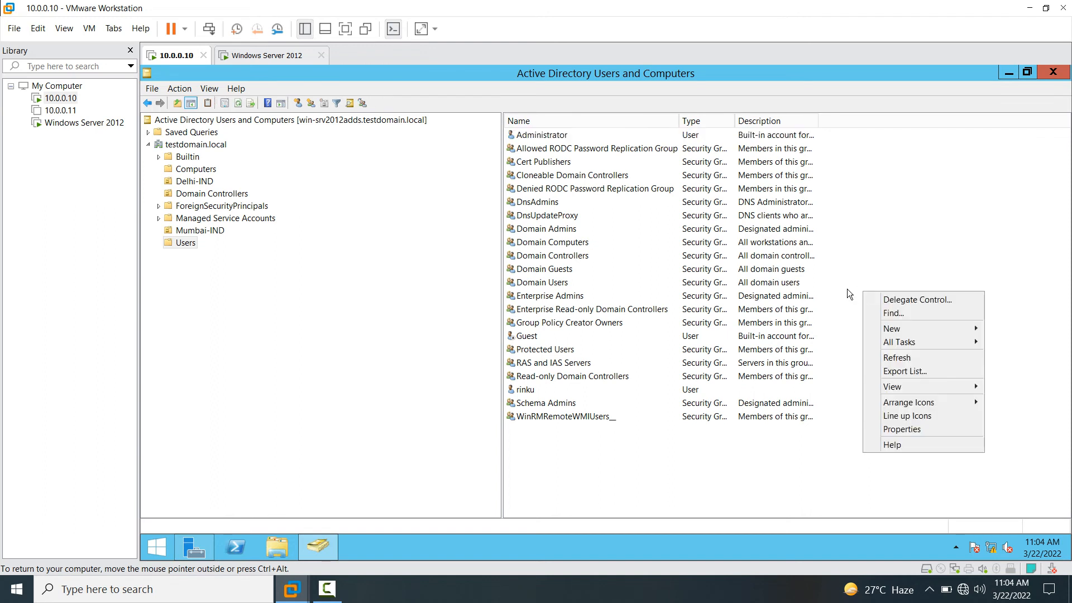
pyautogui.click(193, 144)
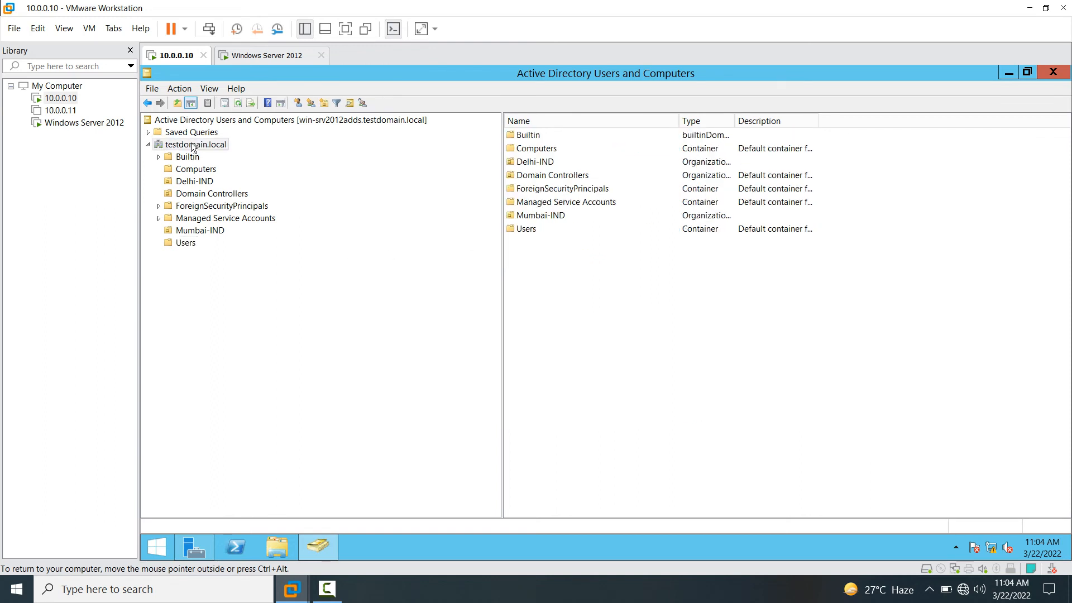
pyautogui.click(184, 244)
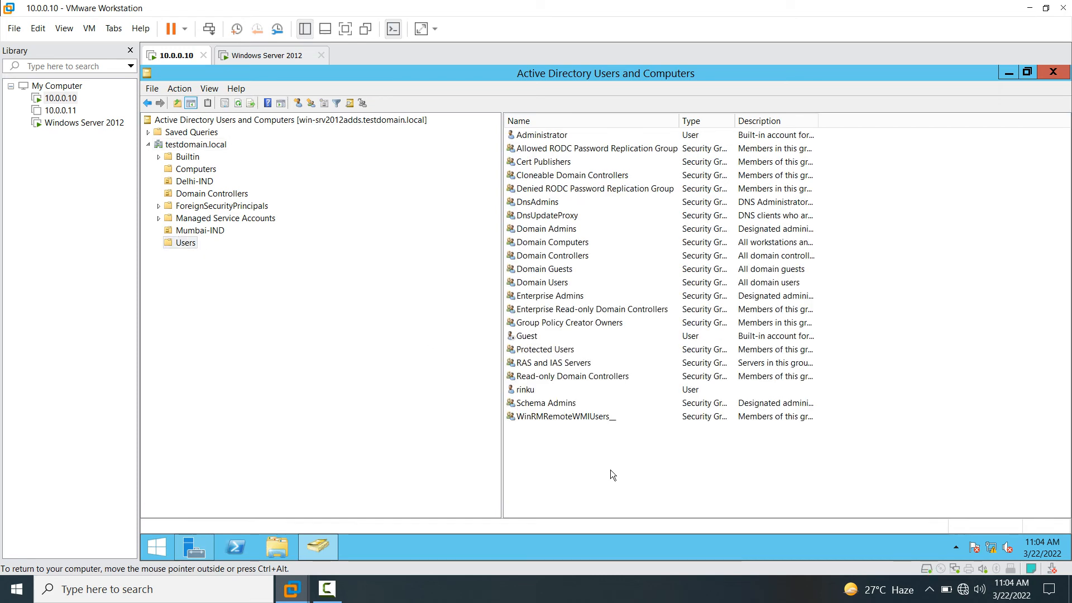
# - Refresh the Users list three times, select rinku, and close Active Directory Users and Computers
pyautogui.rightClick(635, 480)
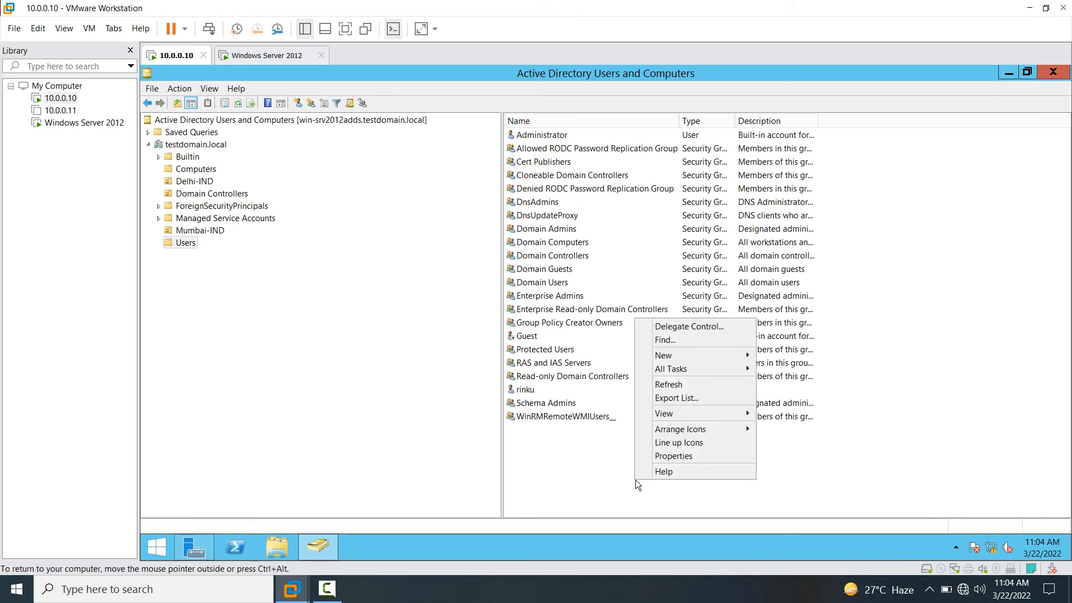
pyautogui.click(670, 384)
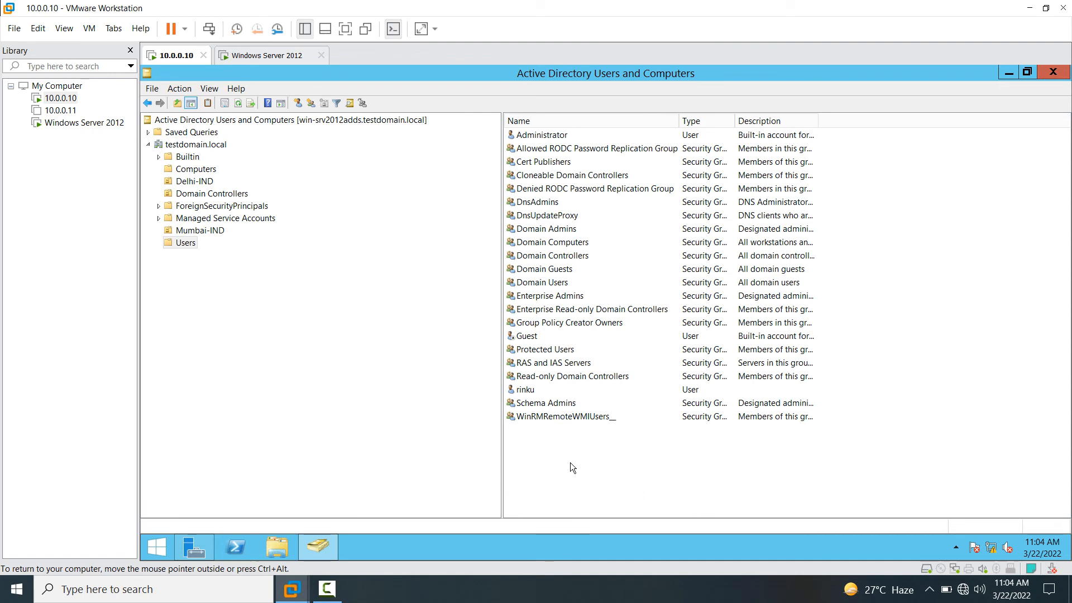
pyautogui.rightClick(584, 469)
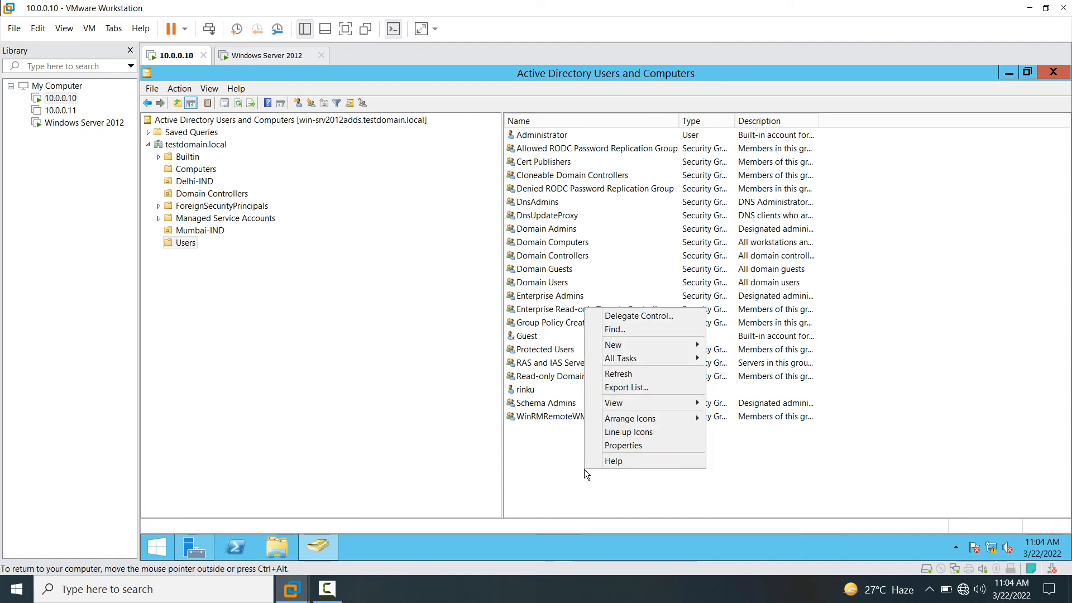
pyautogui.click(620, 374)
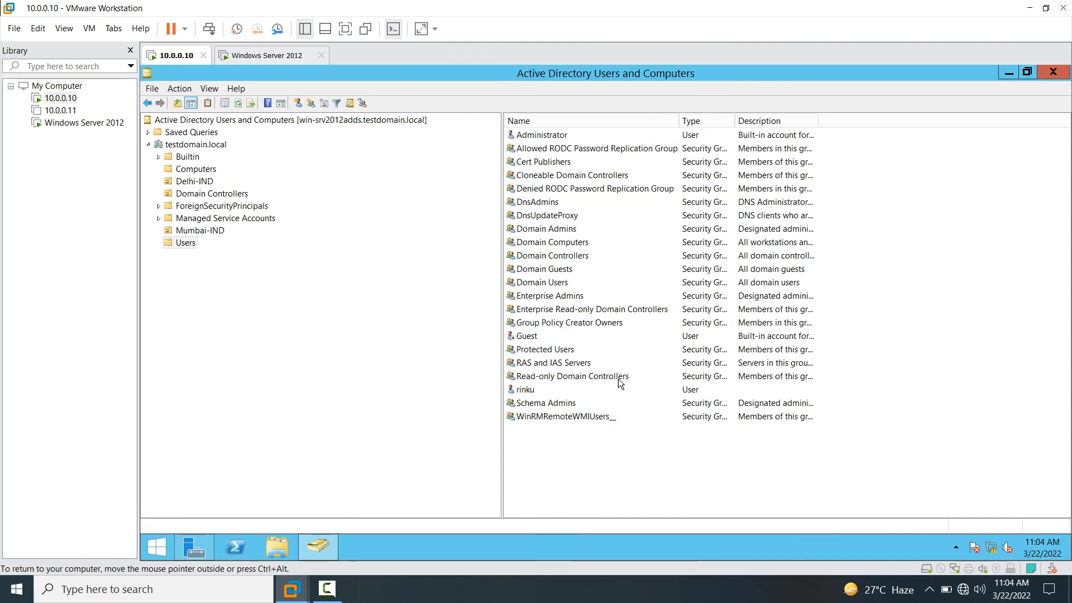
pyautogui.rightClick(572, 435)
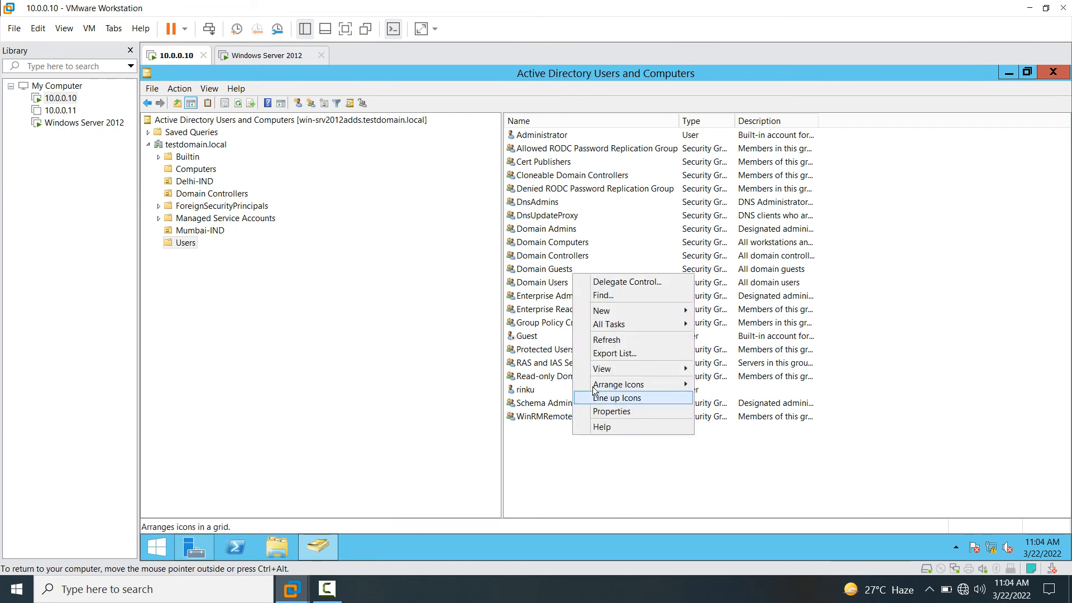
pyautogui.click(609, 339)
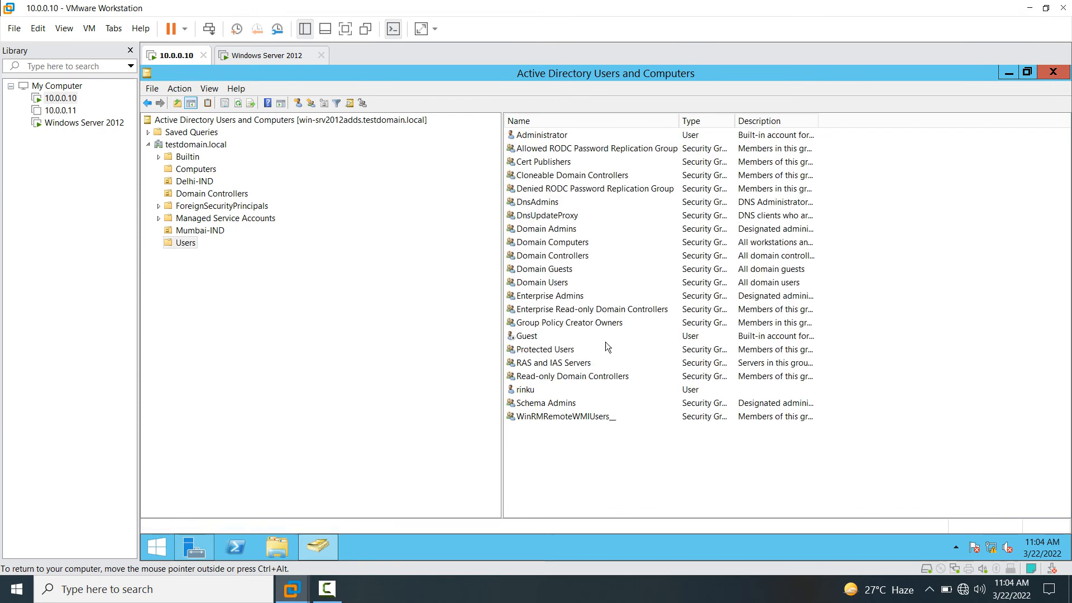
pyautogui.click(539, 390)
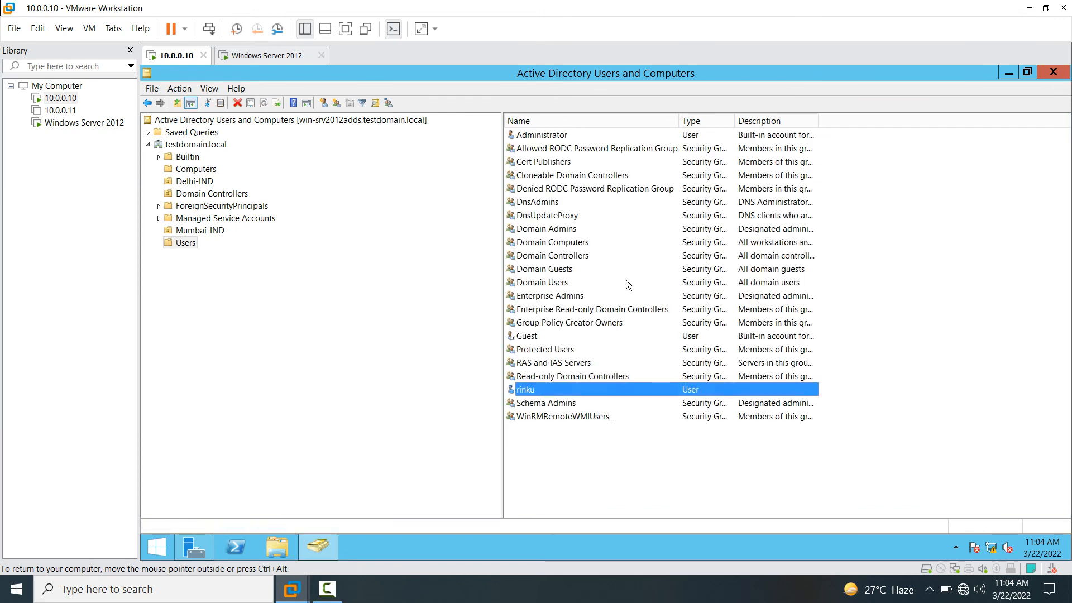
pyautogui.click(1054, 72)
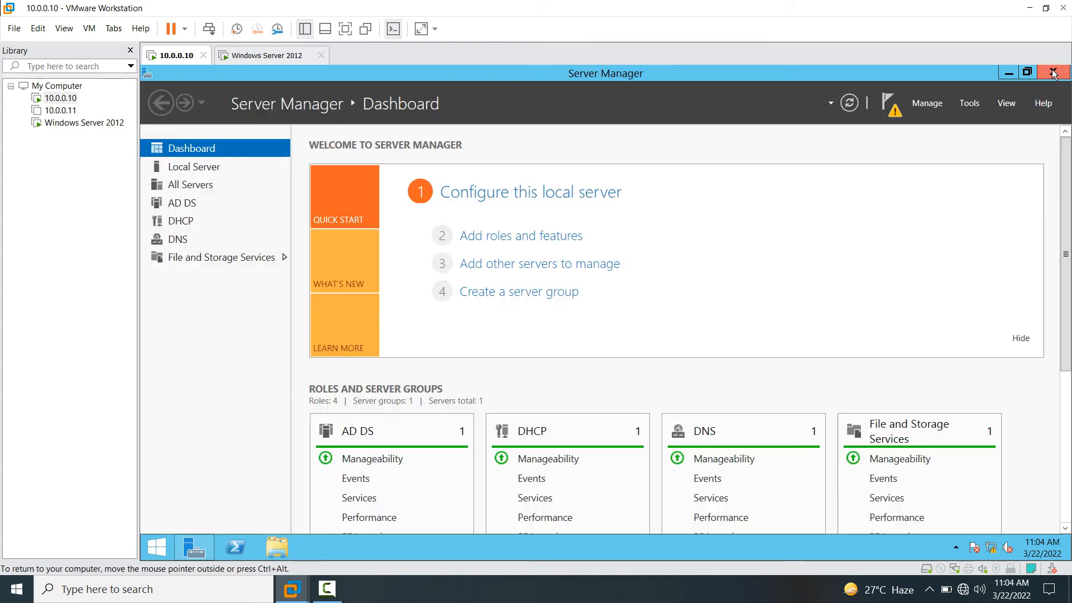
# - Refresh Server Manager and launch Active Directory Sites and Services maximized with a wider tree pane
pyautogui.click(843, 107)
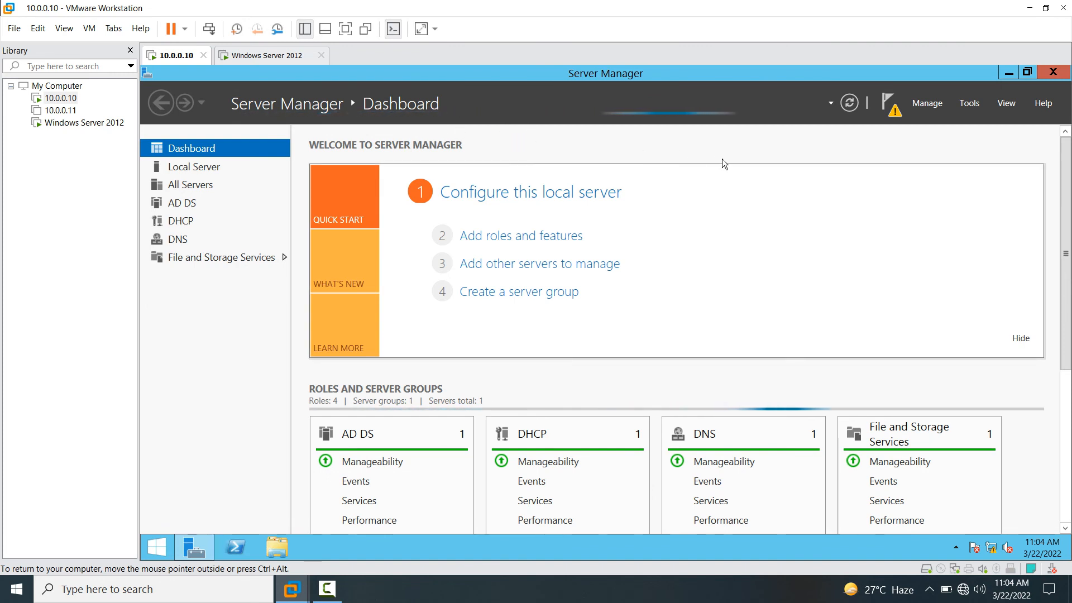
pyautogui.click(970, 105)
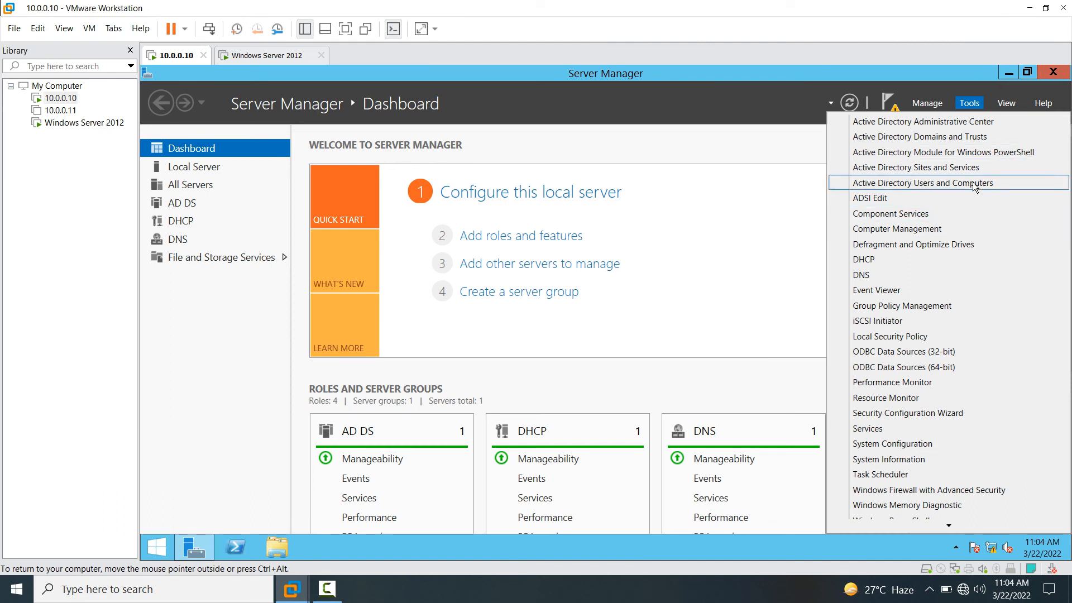
pyautogui.click(905, 170)
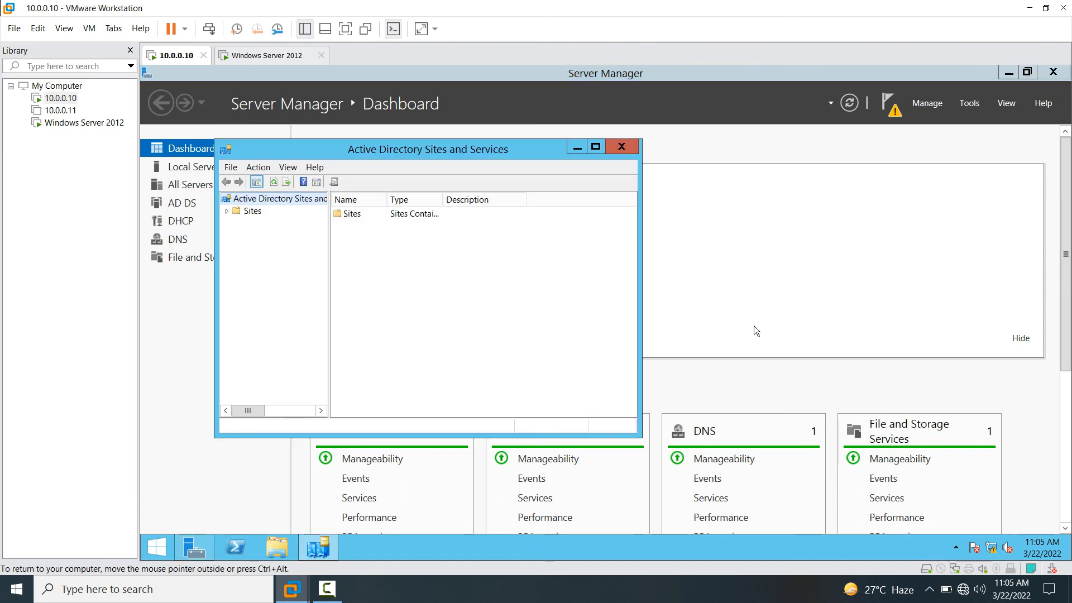
pyautogui.click(596, 147)
pyautogui.moveTo(251, 216); pyautogui.dragTo(415, 240)
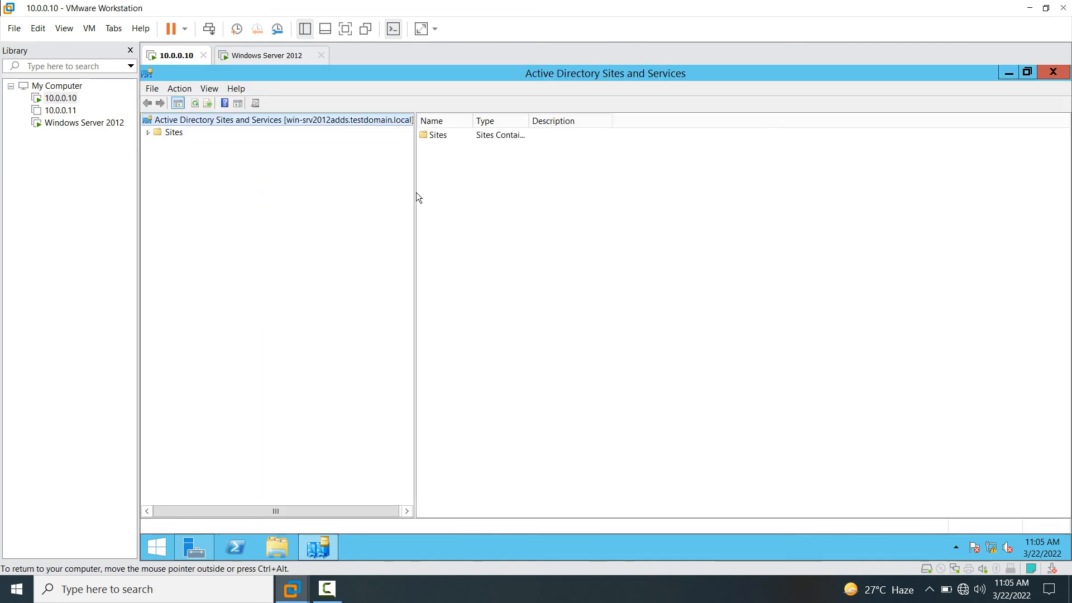
pyautogui.moveTo(416, 192); pyautogui.dragTo(497, 192)
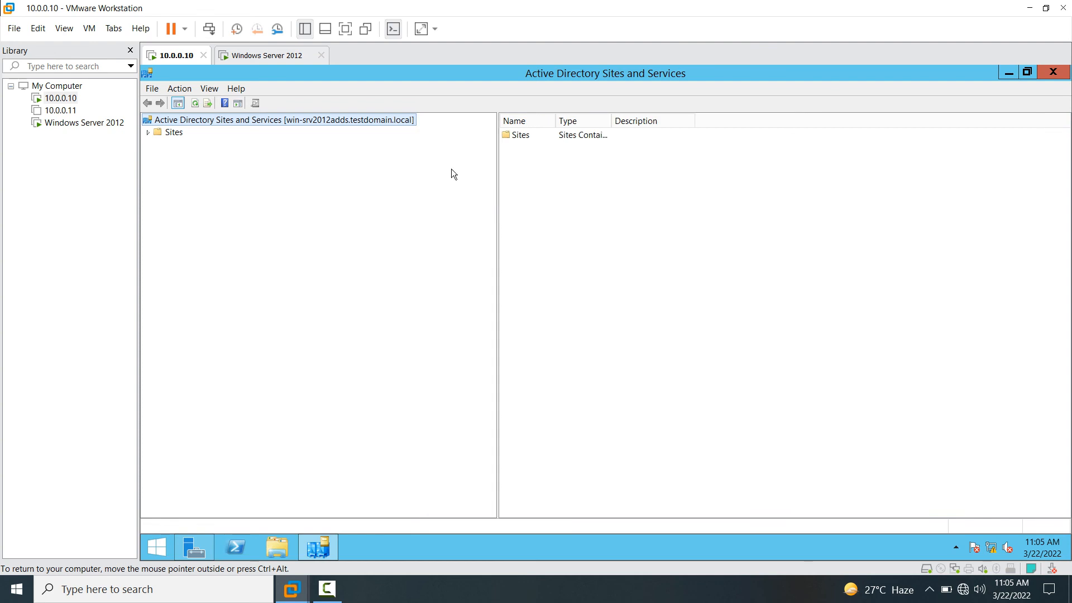
# - Expand Sites > Default-First-Site-Name > Servers > WIN-SRV2012ADDS to reach its NTDS Settings
pyautogui.click(169, 133)
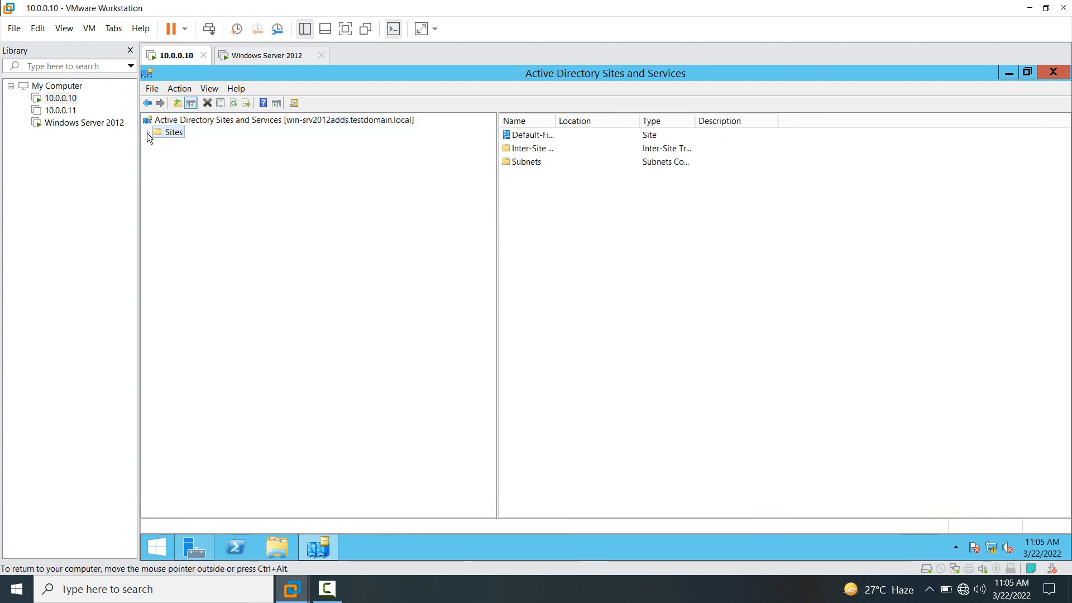
pyautogui.click(147, 133)
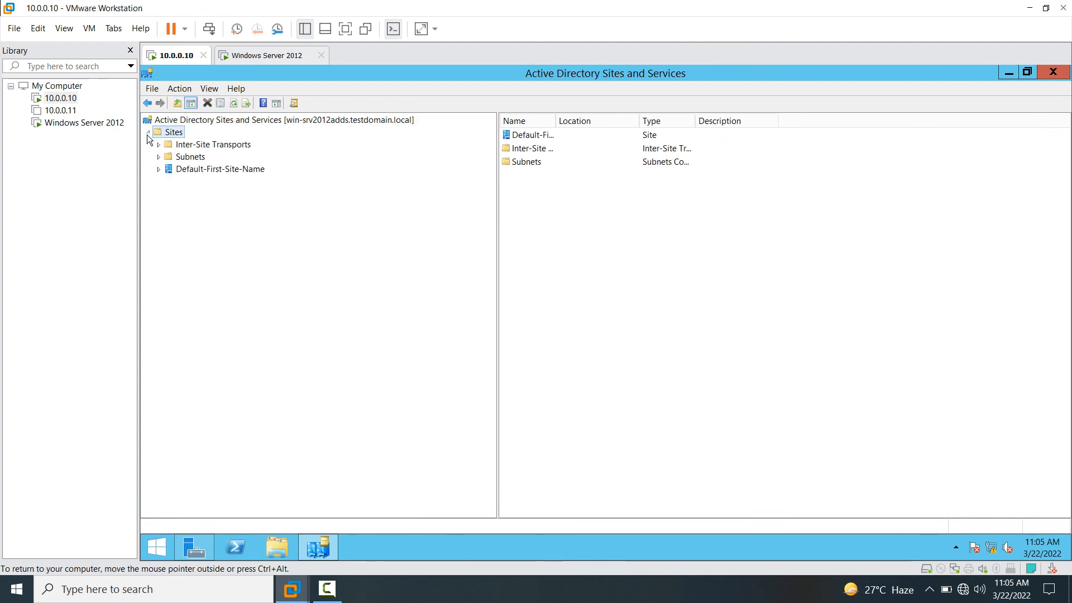
pyautogui.click(187, 170)
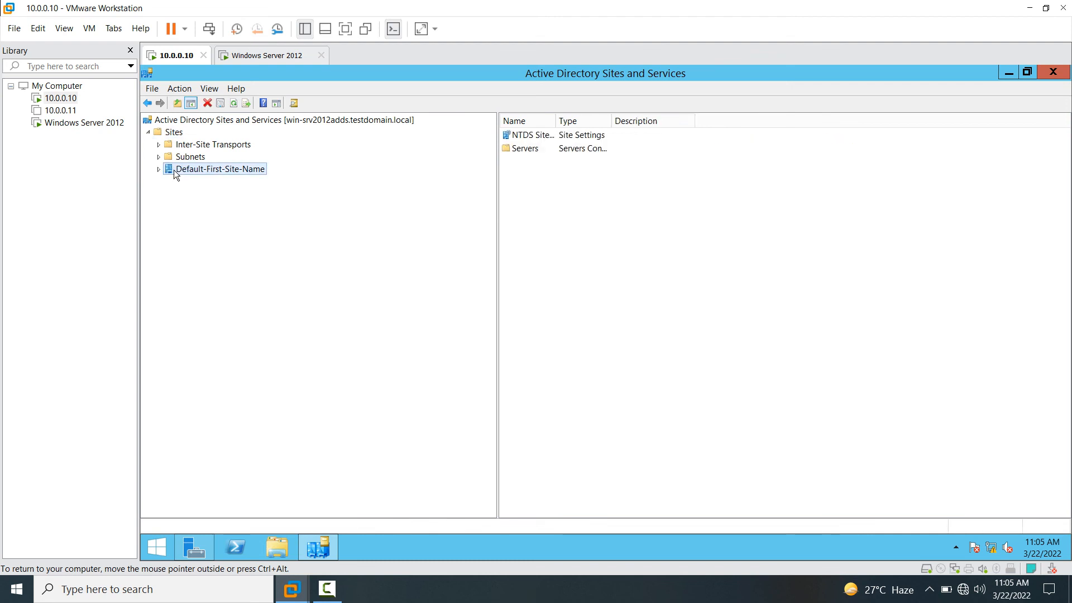
pyautogui.click(159, 170)
pyautogui.click(192, 182)
pyautogui.click(168, 182)
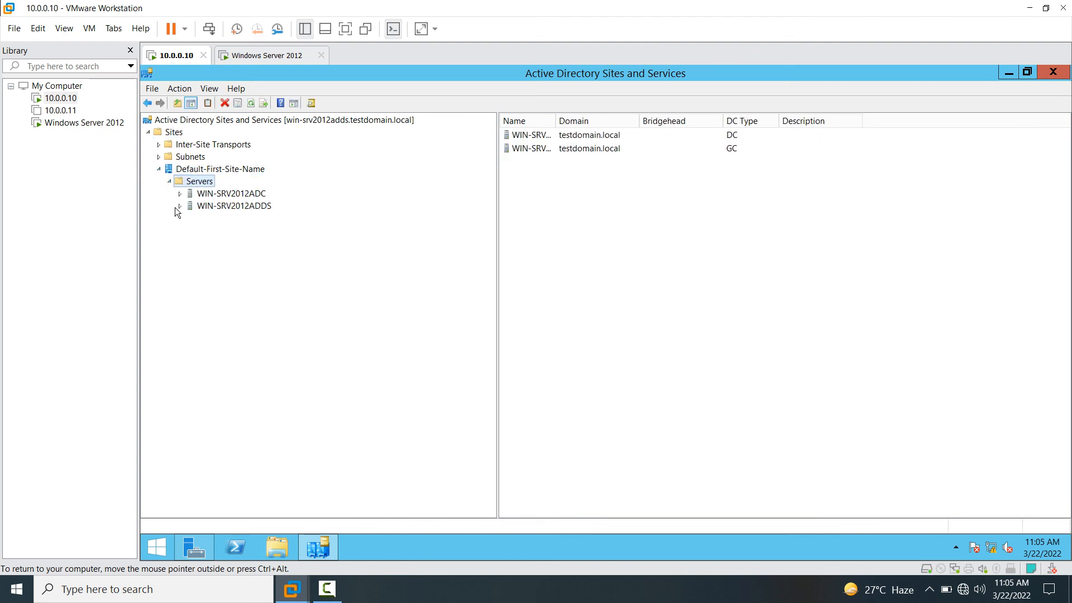
pyautogui.click(221, 206)
pyautogui.click(249, 194)
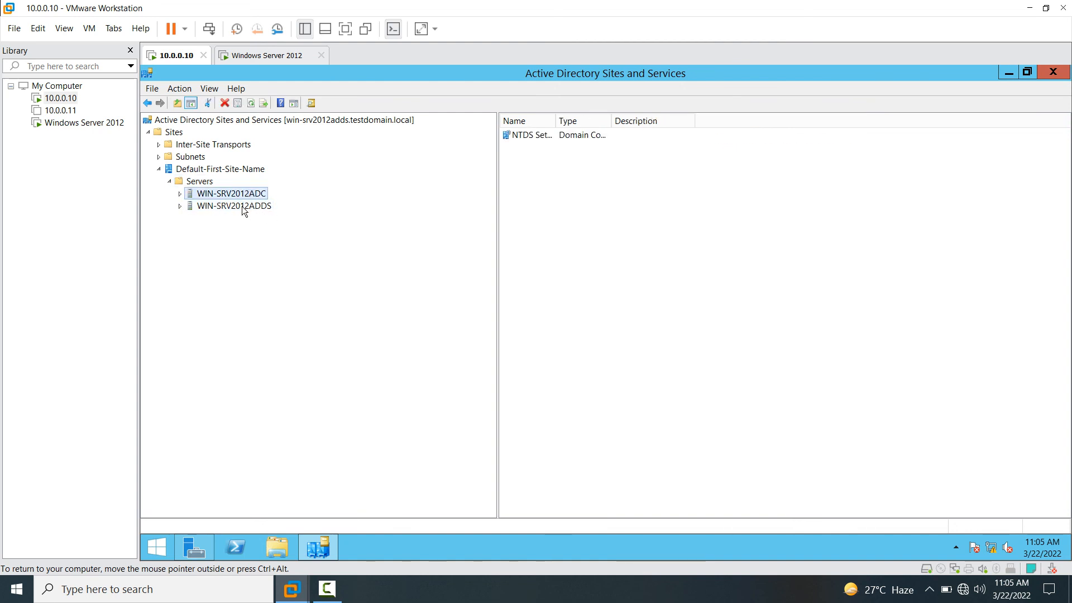
pyautogui.click(238, 206)
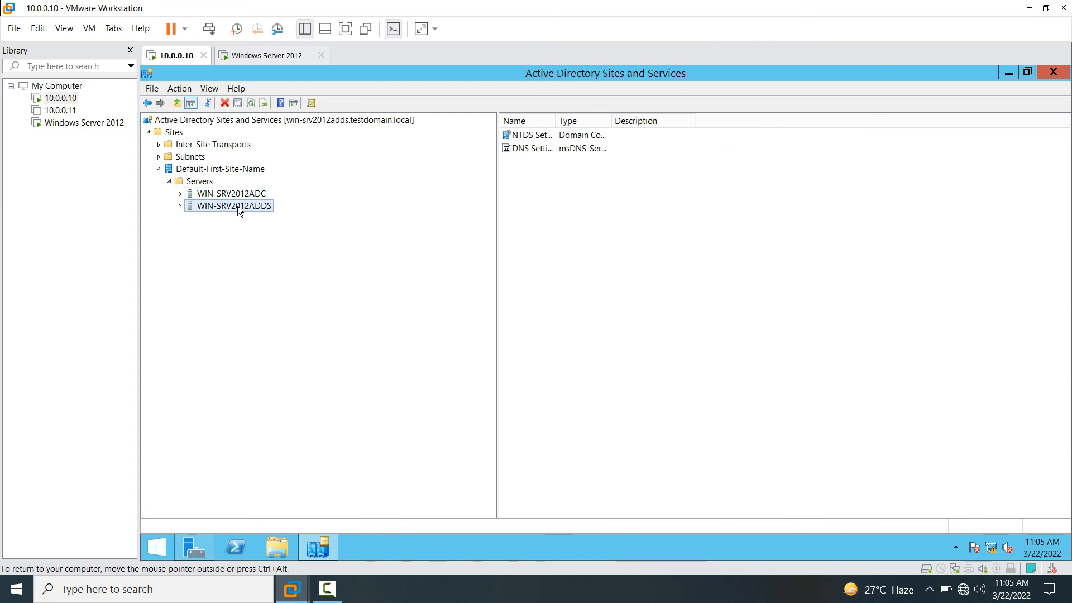
pyautogui.click(179, 206)
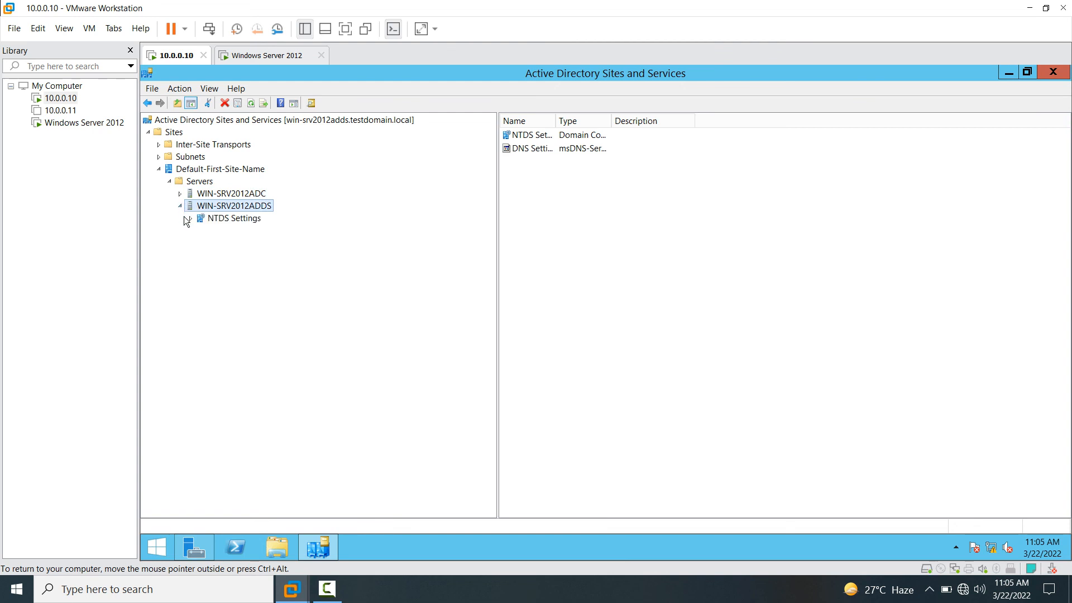
pyautogui.click(220, 218)
# - Run Check Replication Topology on WIN-SRV2012ADDS's NTDS Settings
pyautogui.rightClick(219, 217)
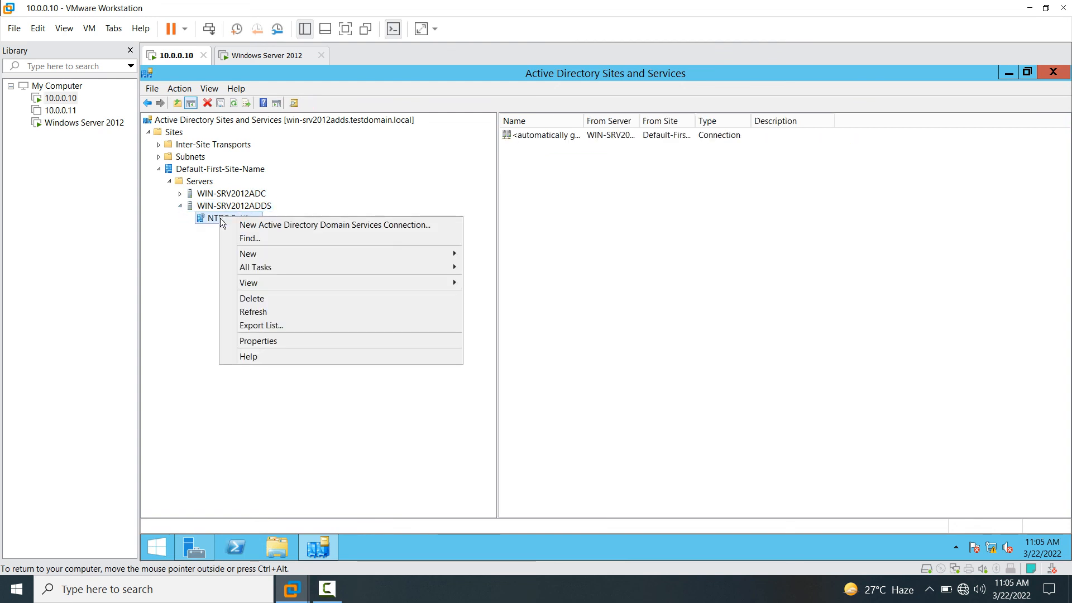
pyautogui.moveTo(311, 273)
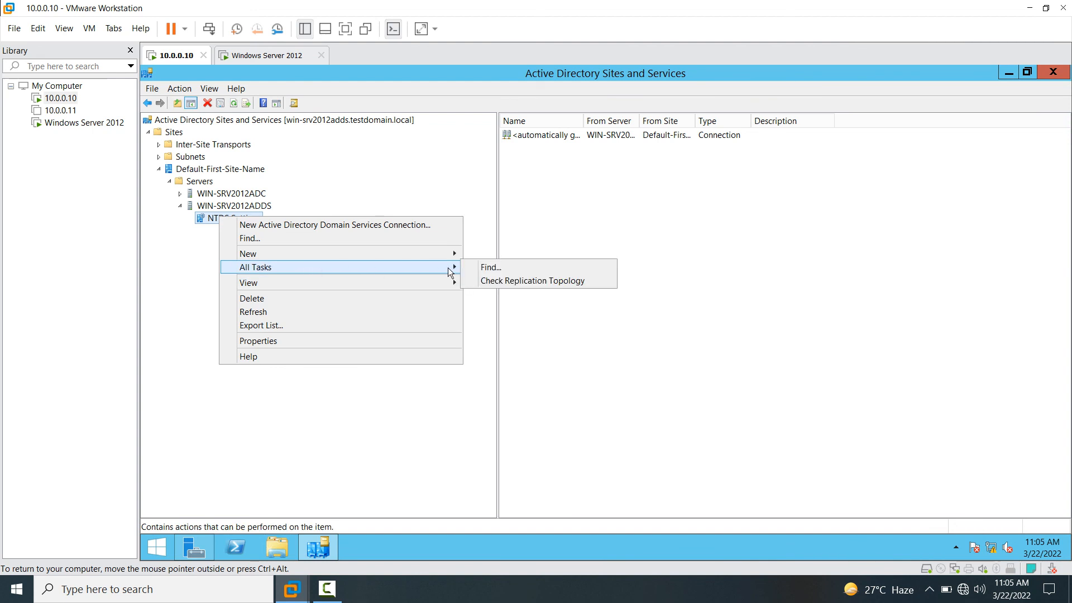
pyautogui.click(501, 281)
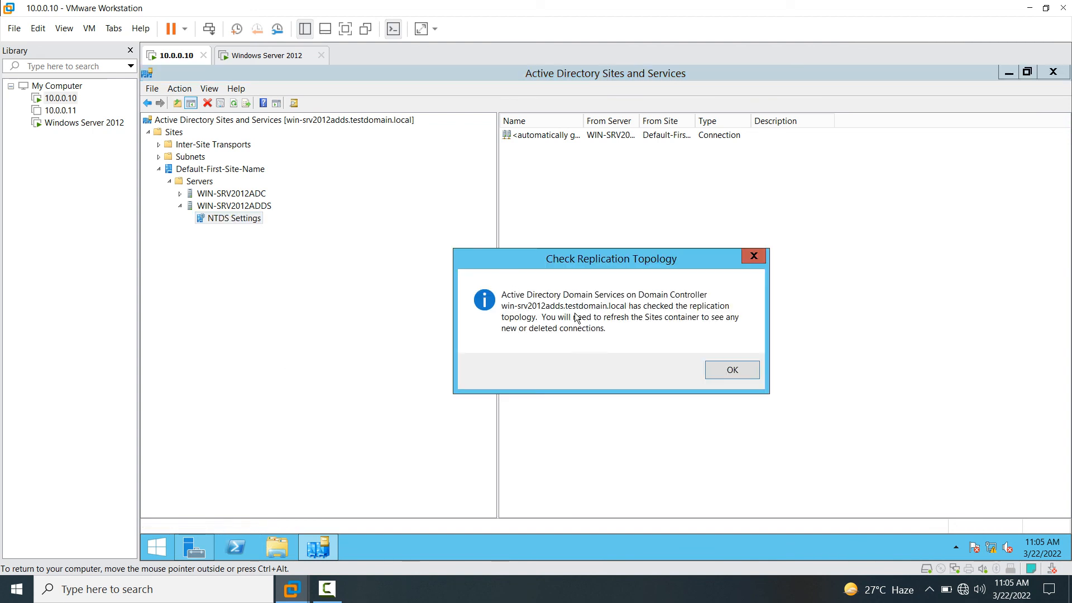
pyautogui.click(732, 371)
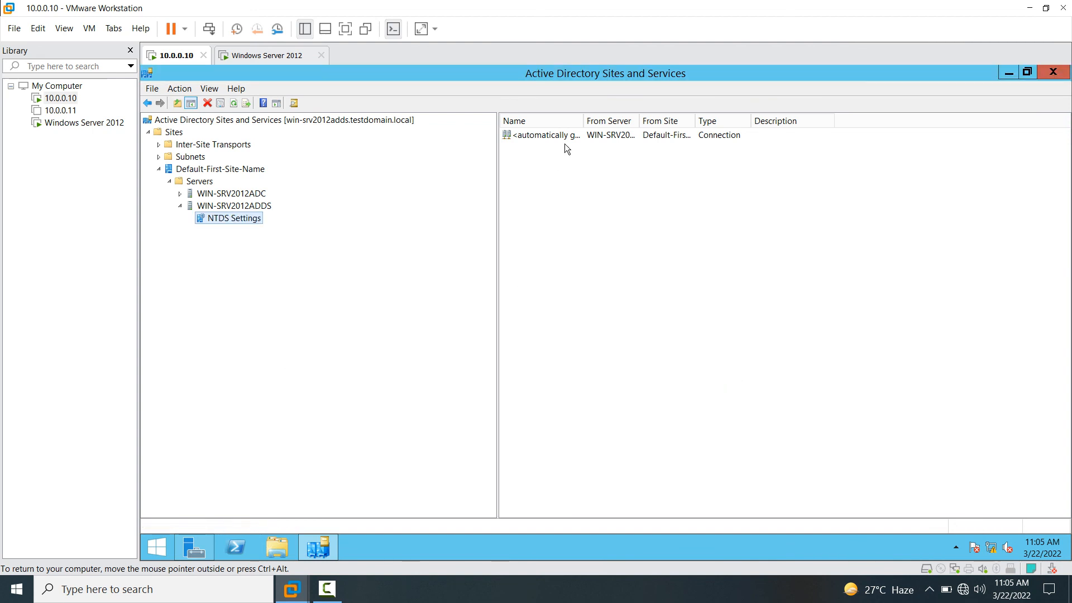
# - Replicate Now over the automatic connection, refresh the connection list, and close the console
pyautogui.click(552, 135)
pyautogui.rightClick(552, 135)
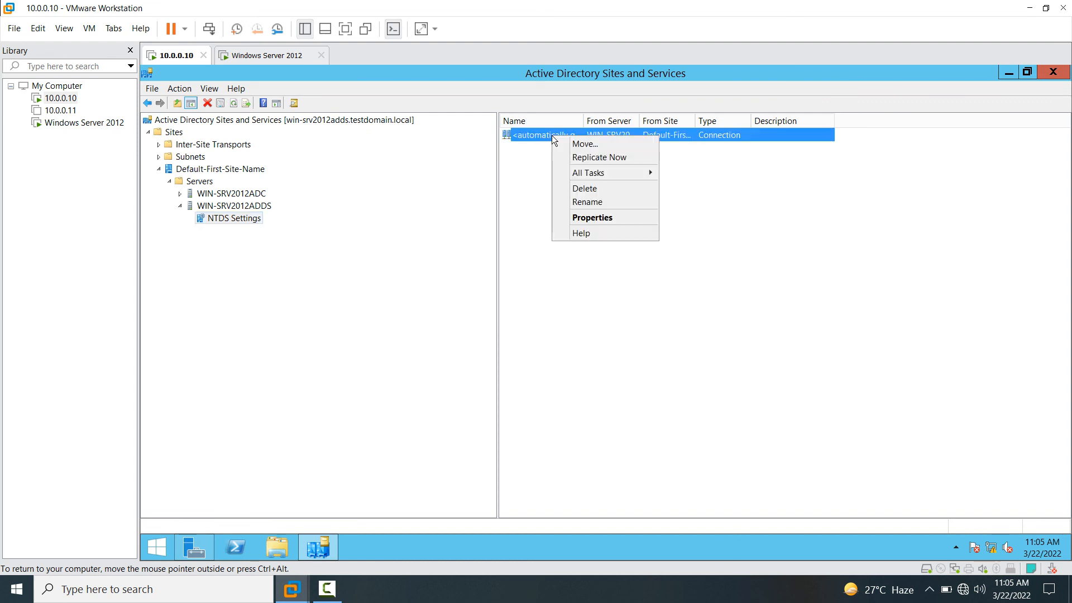
pyautogui.click(575, 157)
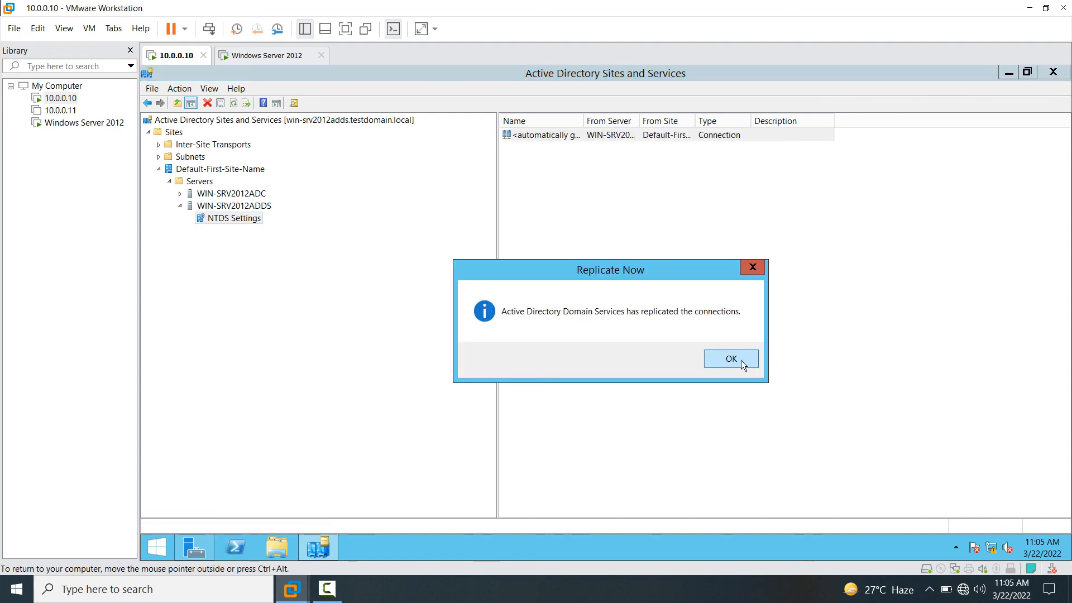
pyautogui.click(739, 359)
pyautogui.rightClick(567, 251)
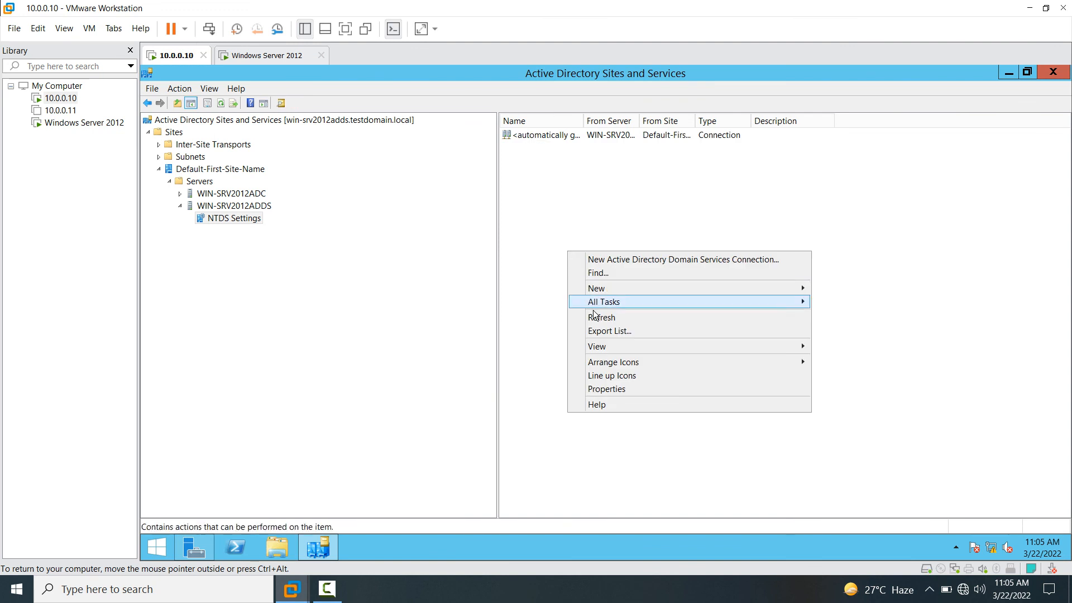
pyautogui.click(595, 316)
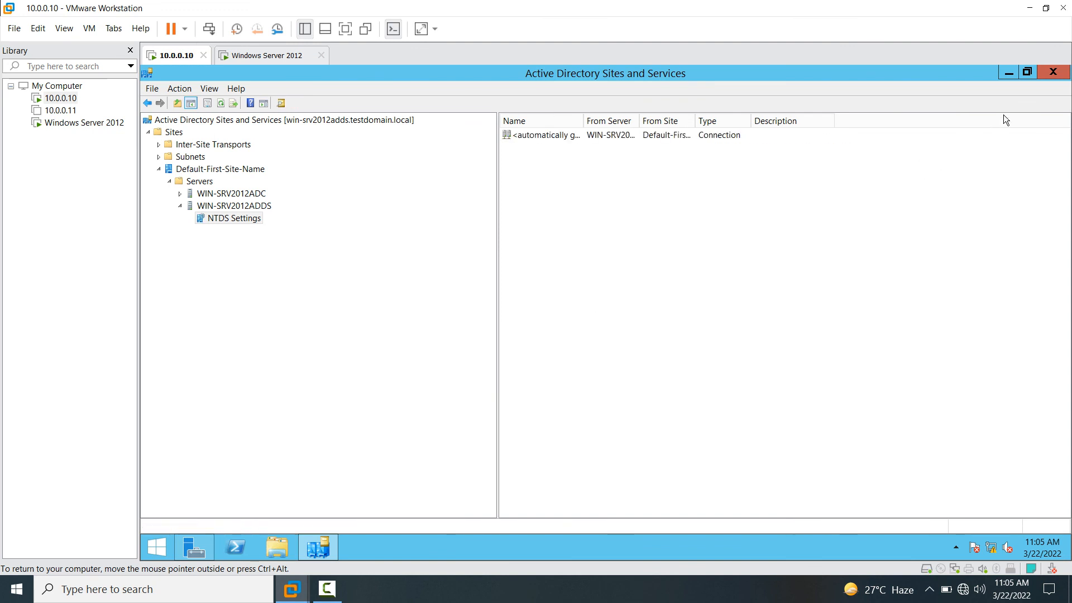
pyautogui.click(1052, 74)
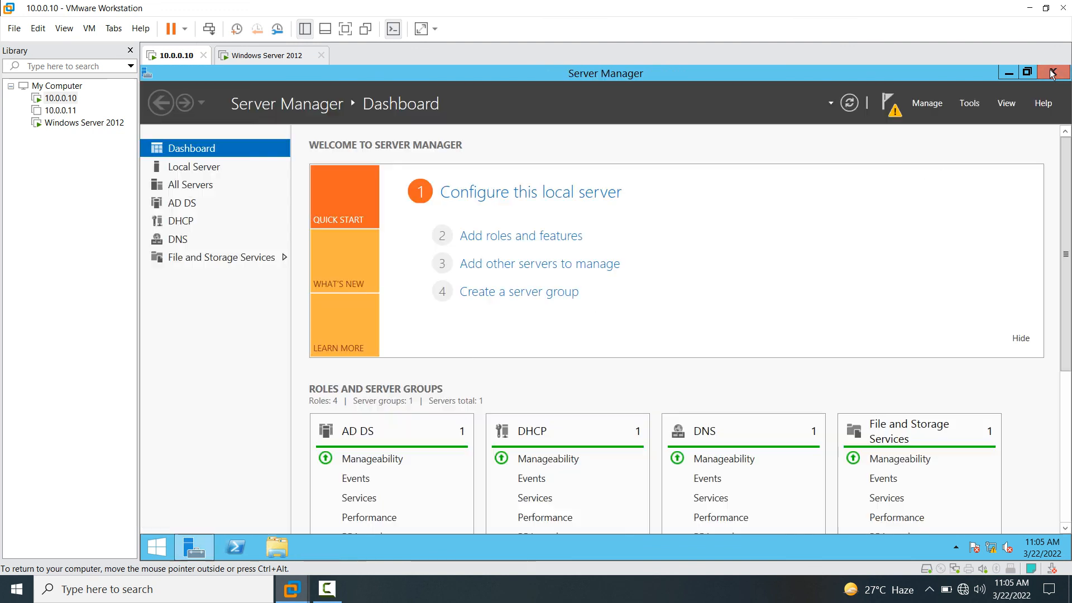
# - Refresh Server Manager, launch Active Directory Users and Computers, and refresh the Users list
pyautogui.click(851, 105)
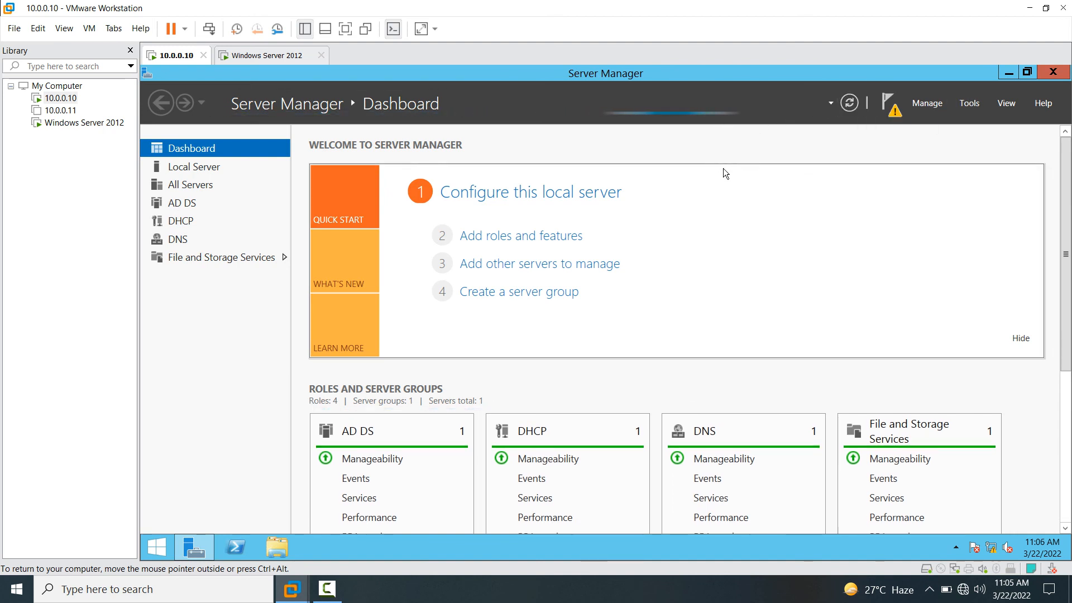
pyautogui.click(970, 104)
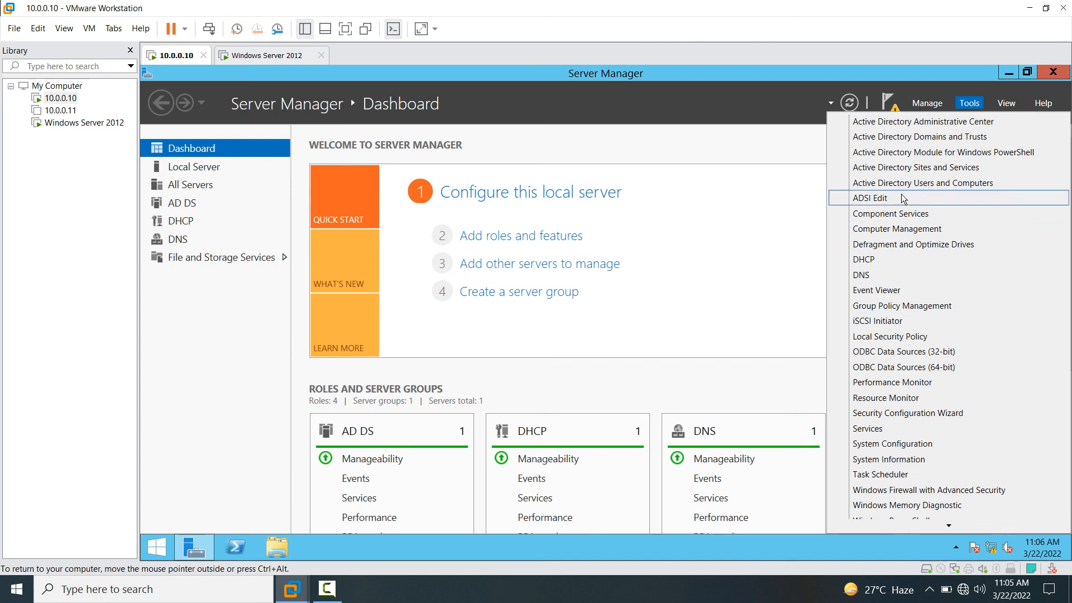
pyautogui.click(882, 185)
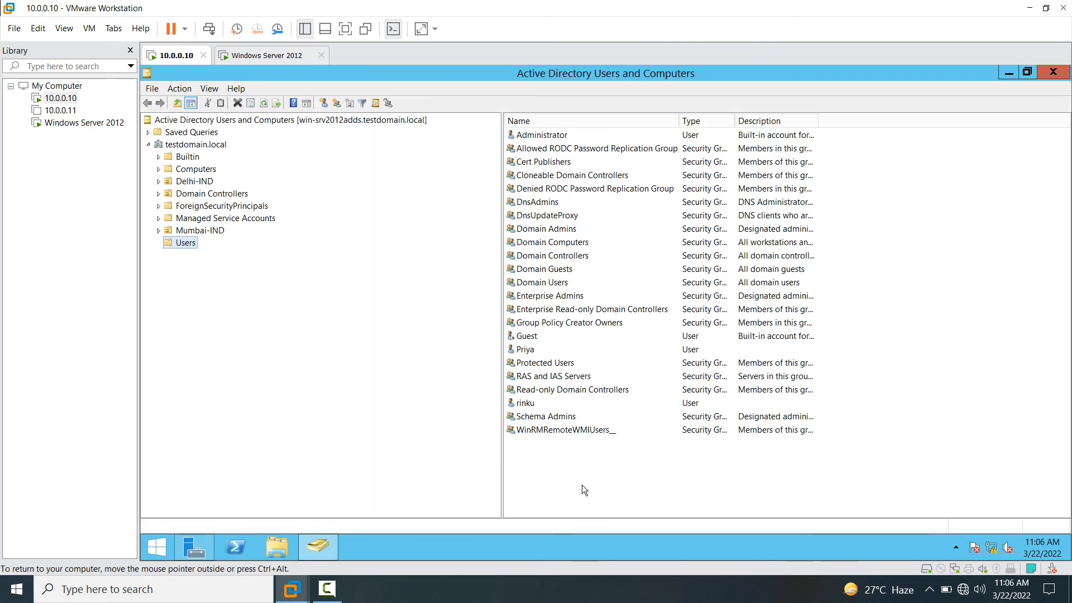
pyautogui.rightClick(582, 485)
pyautogui.click(610, 391)
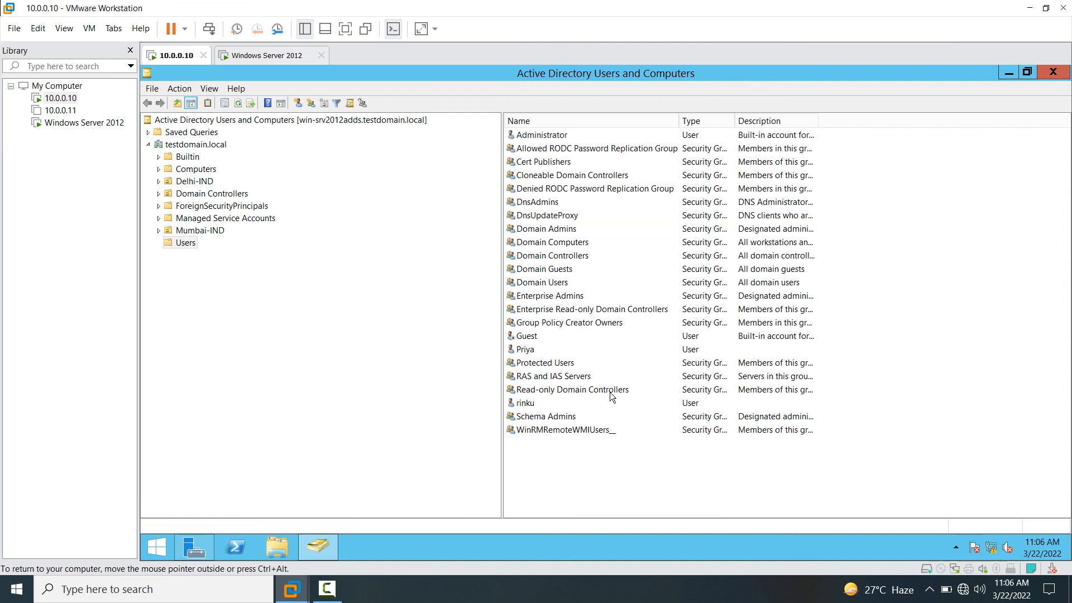
pyautogui.click(529, 351)
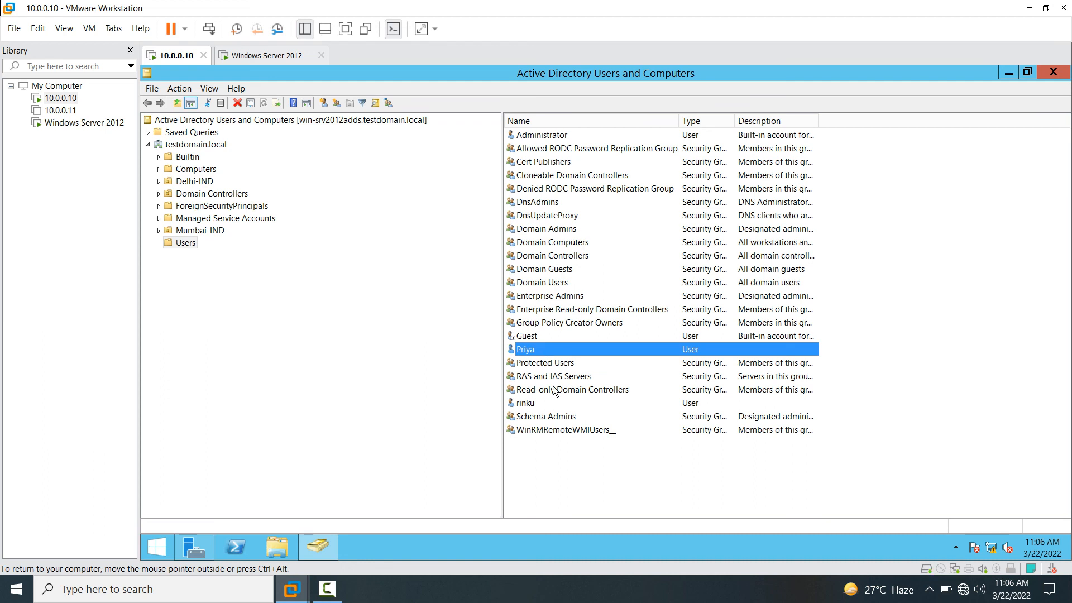
# - Create the new user 'kartik' with logon name 'kartik' and a password
pyautogui.rightClick(537, 453)
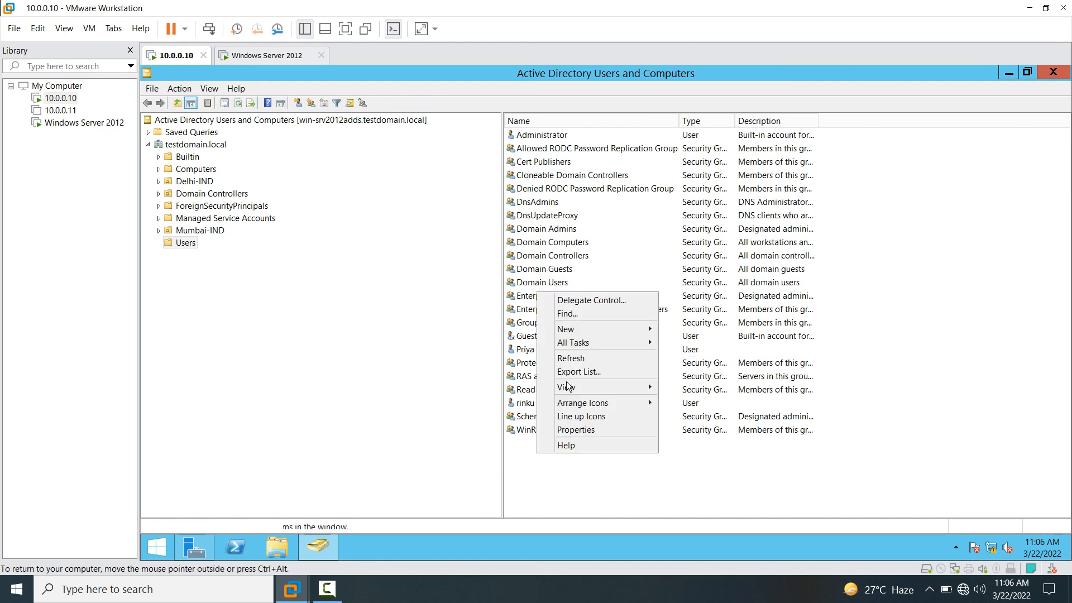
pyautogui.moveTo(575, 336)
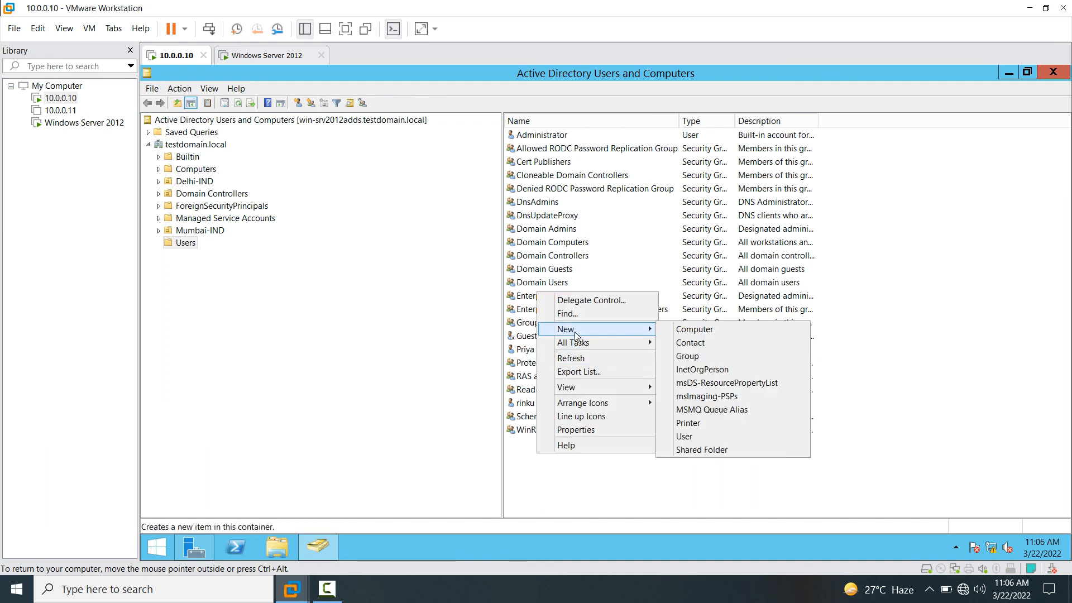
pyautogui.click(710, 436)
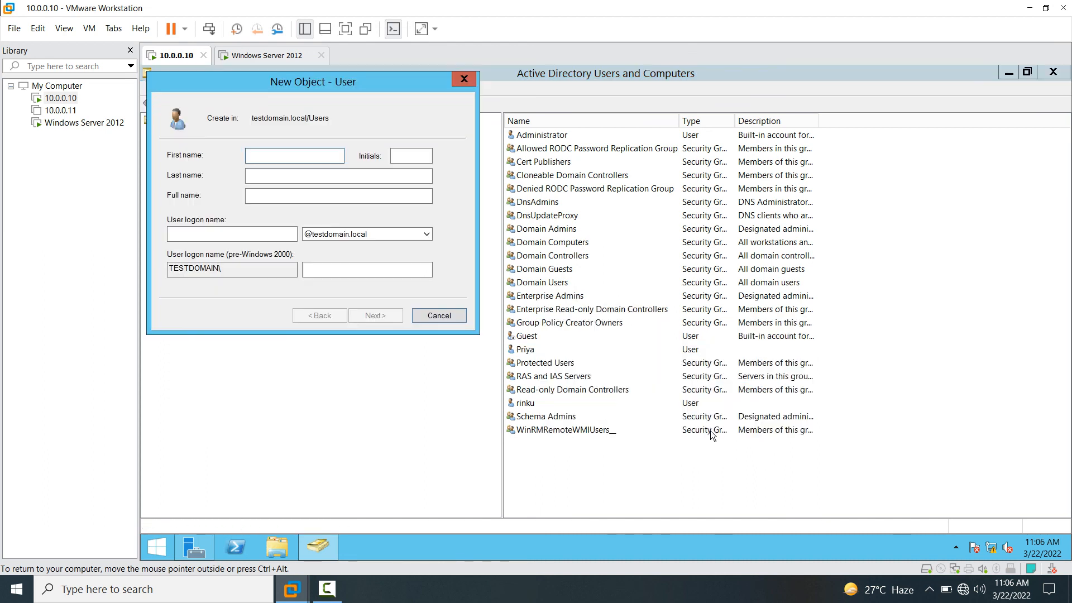
pyautogui.write('kartik')
pyautogui.click(212, 234)
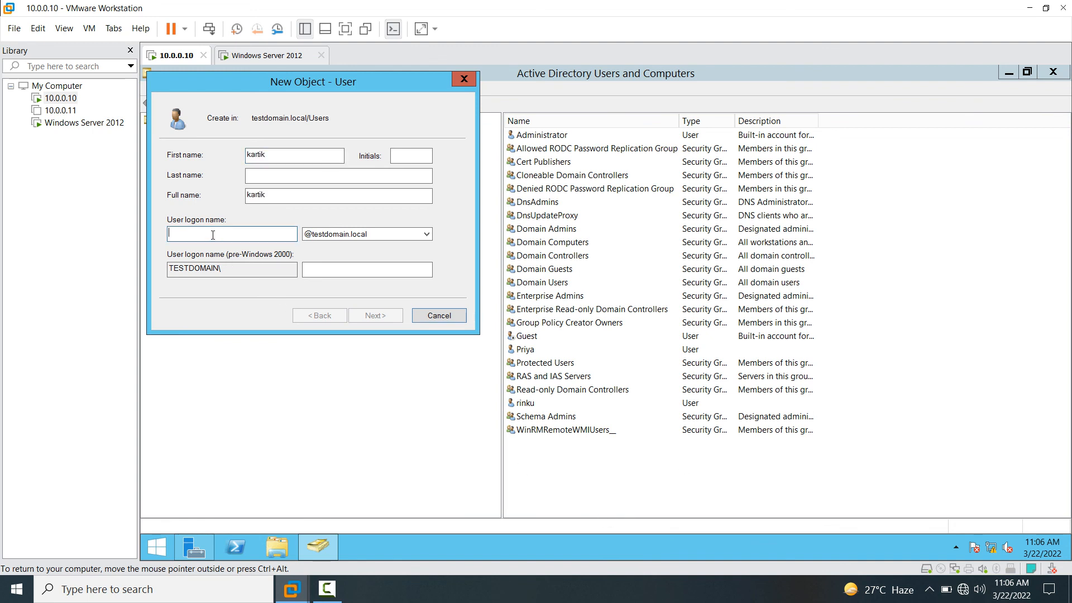
pyautogui.write('kartik')
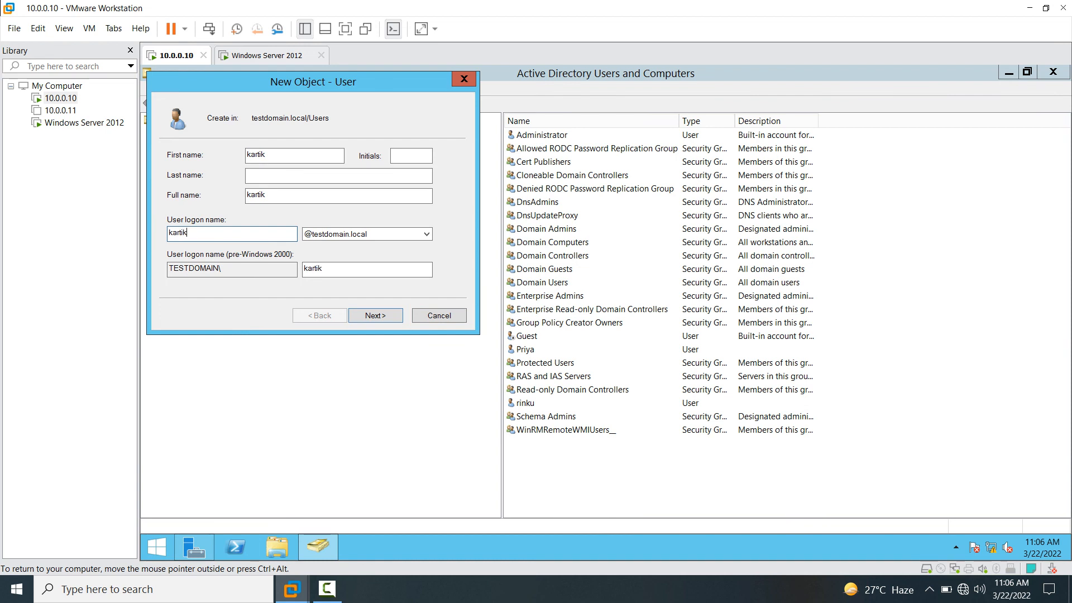
pyautogui.click(385, 316)
pyautogui.write('•••••••')
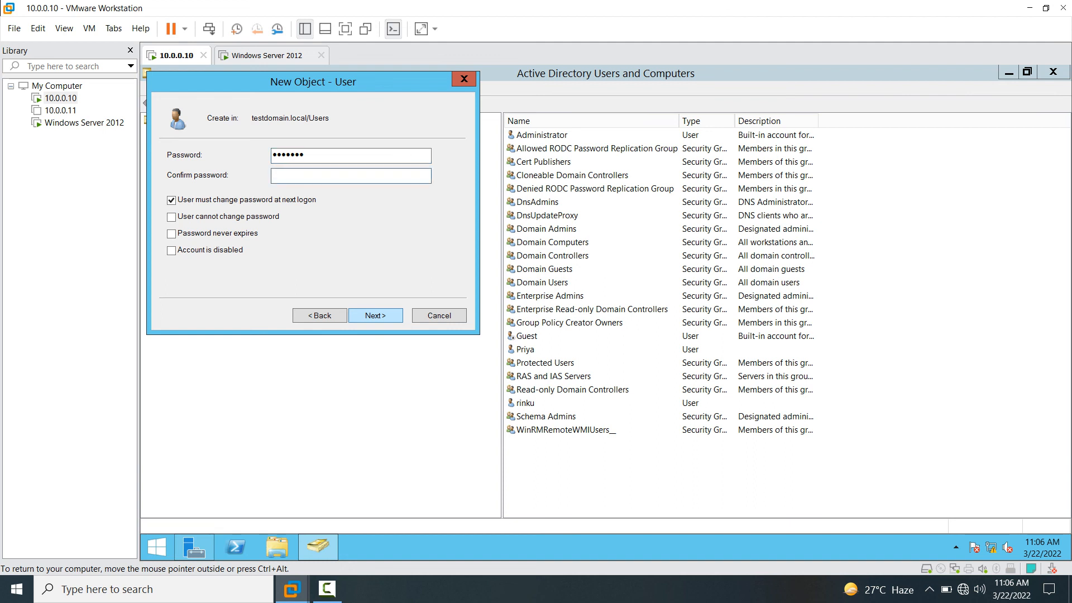
pyautogui.write('•••••••')
pyautogui.click(375, 316)
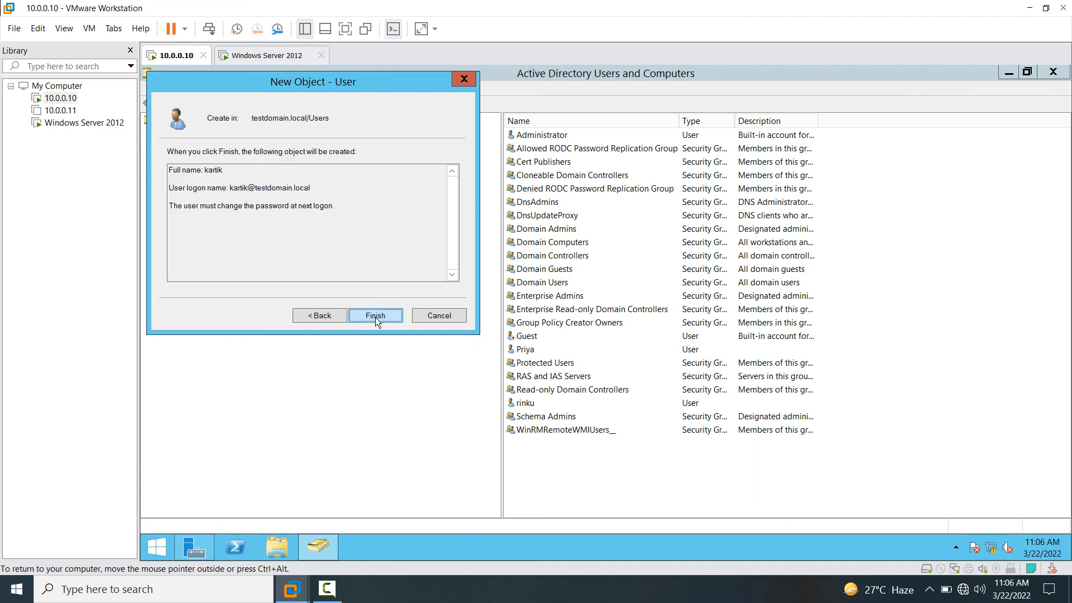
pyautogui.click(376, 316)
# - Refresh the Users list and select the new kartik account
pyautogui.rightClick(590, 481)
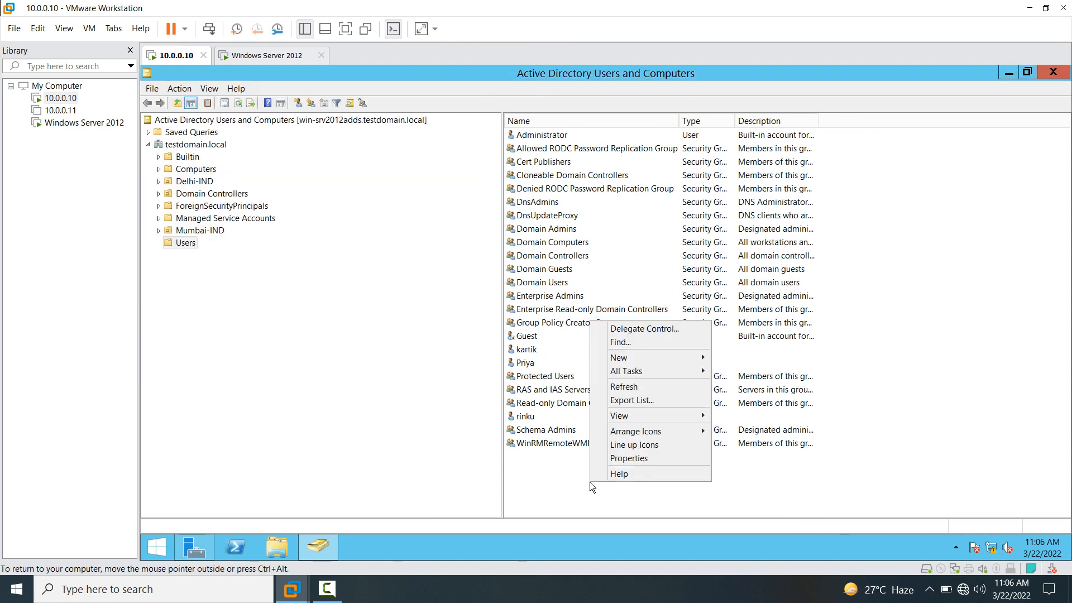
pyautogui.click(624, 387)
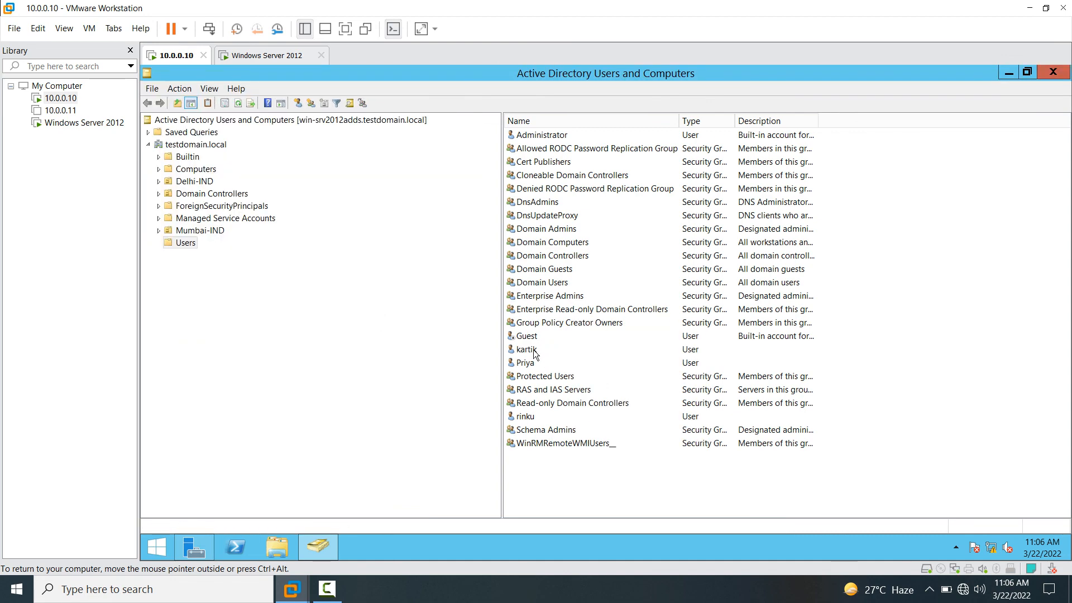
pyautogui.click(527, 351)
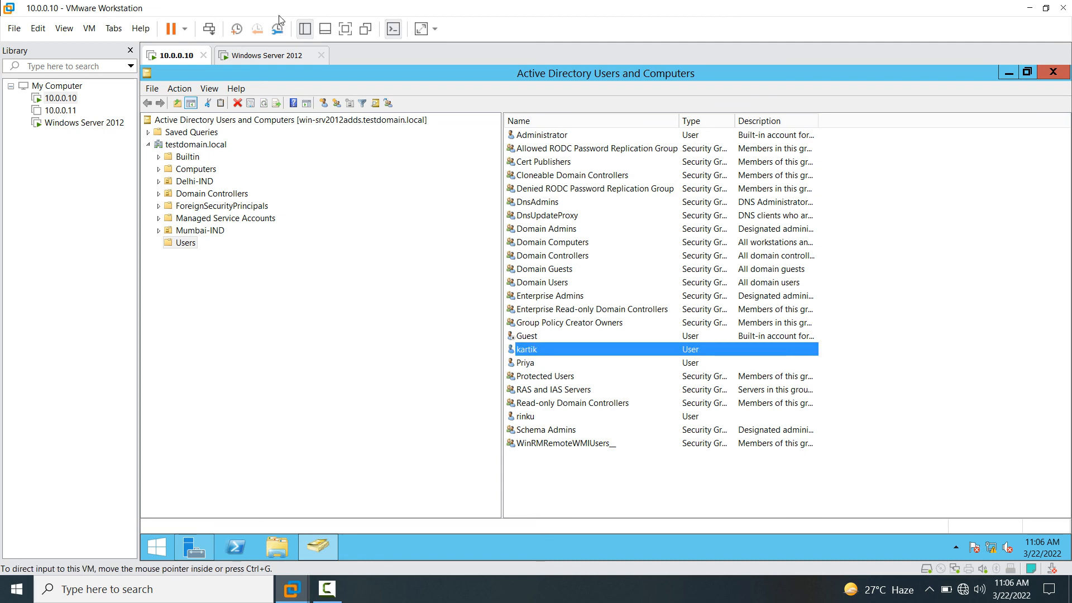
# - On the Windows Server 2012 VM, refresh the Users list and select the replicated kartik account
pyautogui.click(267, 55)
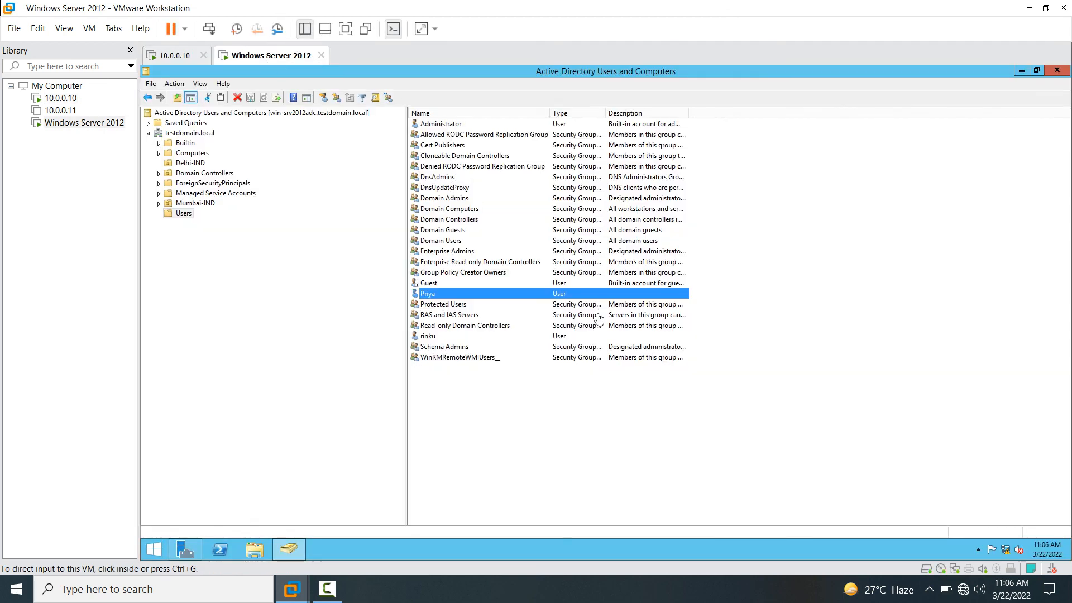
pyautogui.rightClick(526, 441)
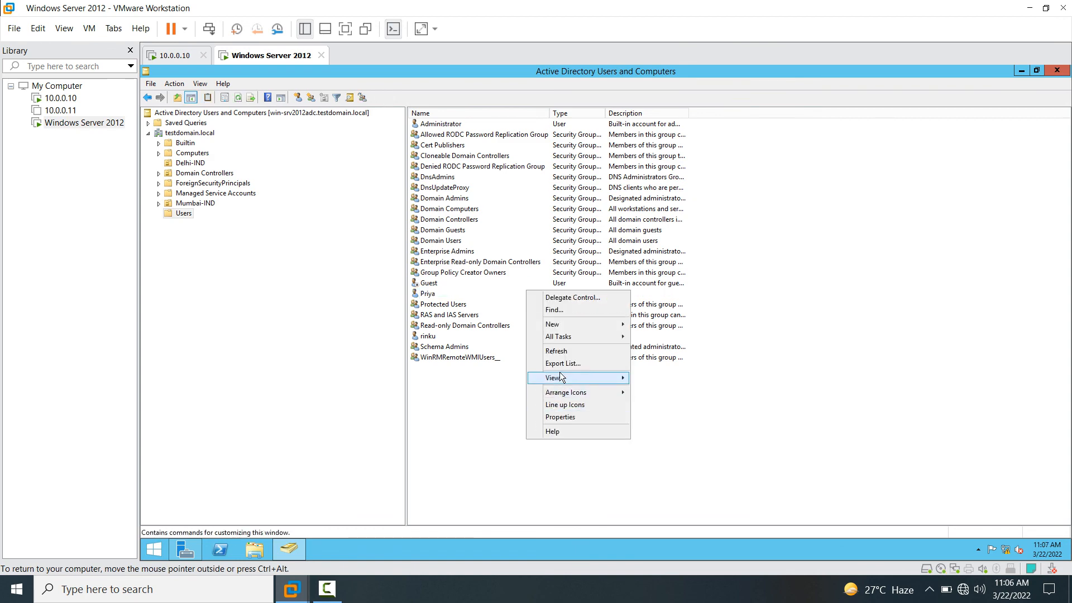
pyautogui.click(560, 350)
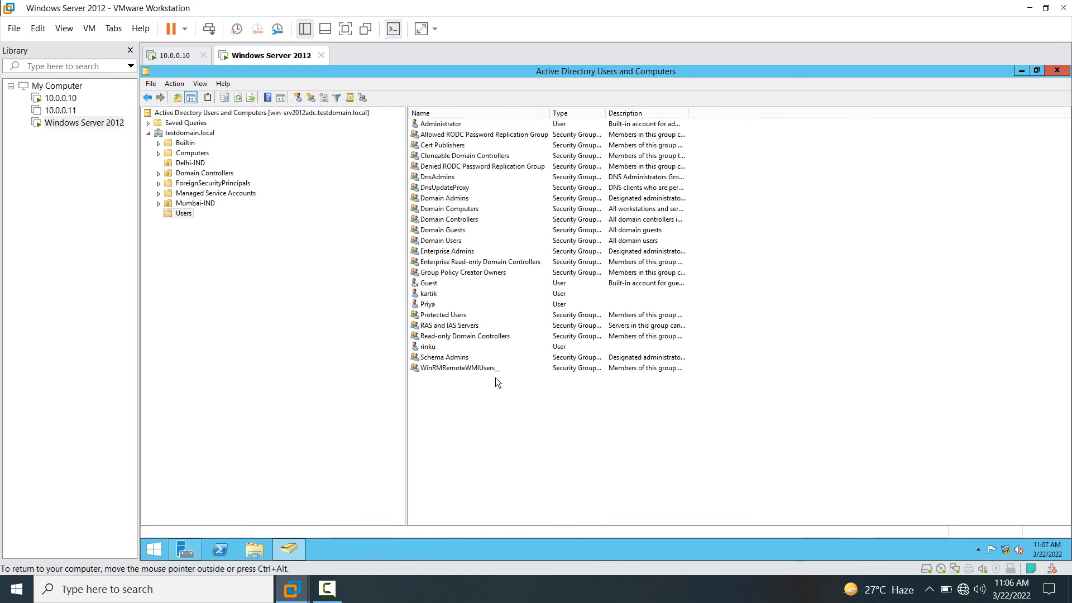
pyautogui.click(433, 296)
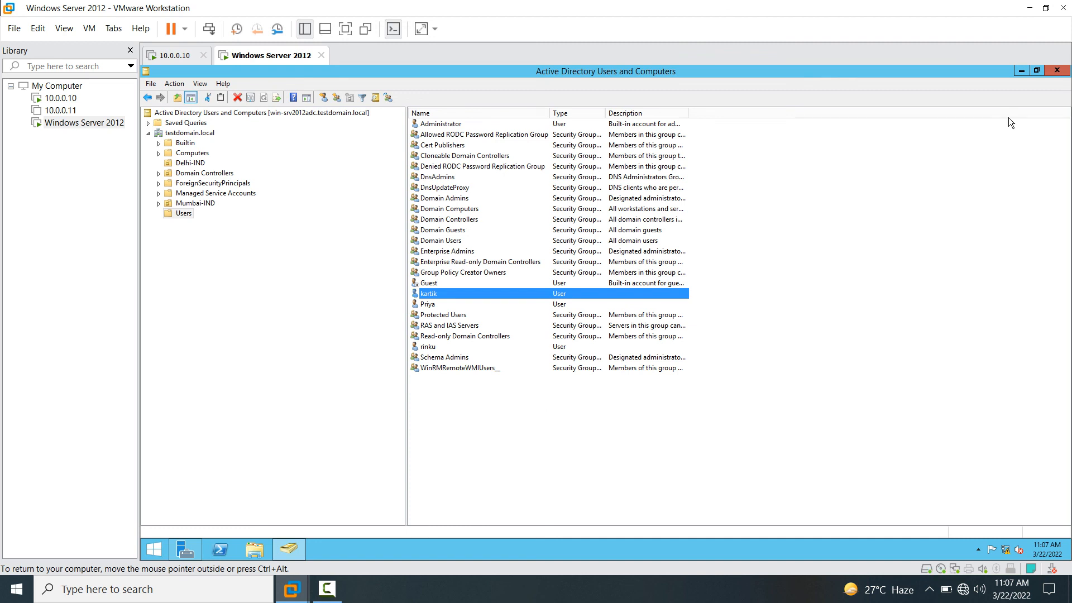
# - Close Active Directory Users and Computers and Server Manager, then minimize VMware Workstation to the host desktop
pyautogui.click(1064, 72)
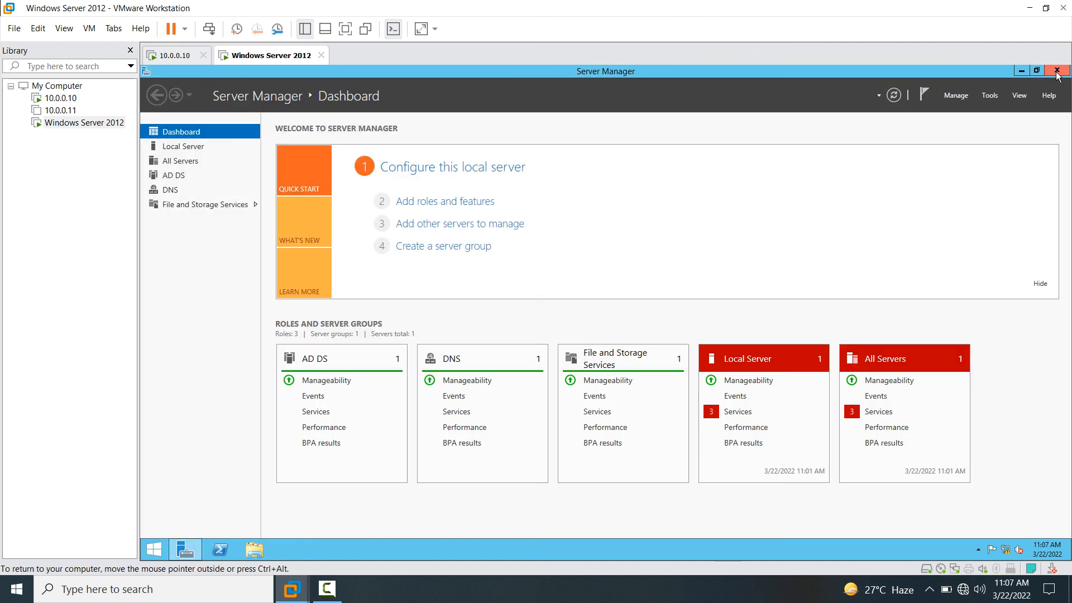
pyautogui.click(1056, 71)
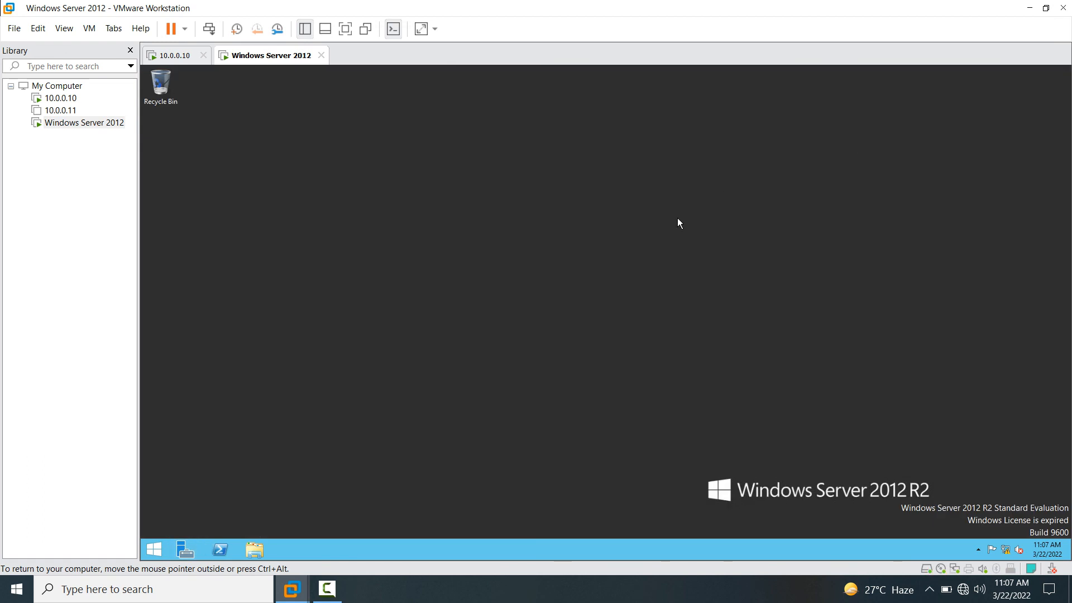
pyautogui.click(1028, 9)
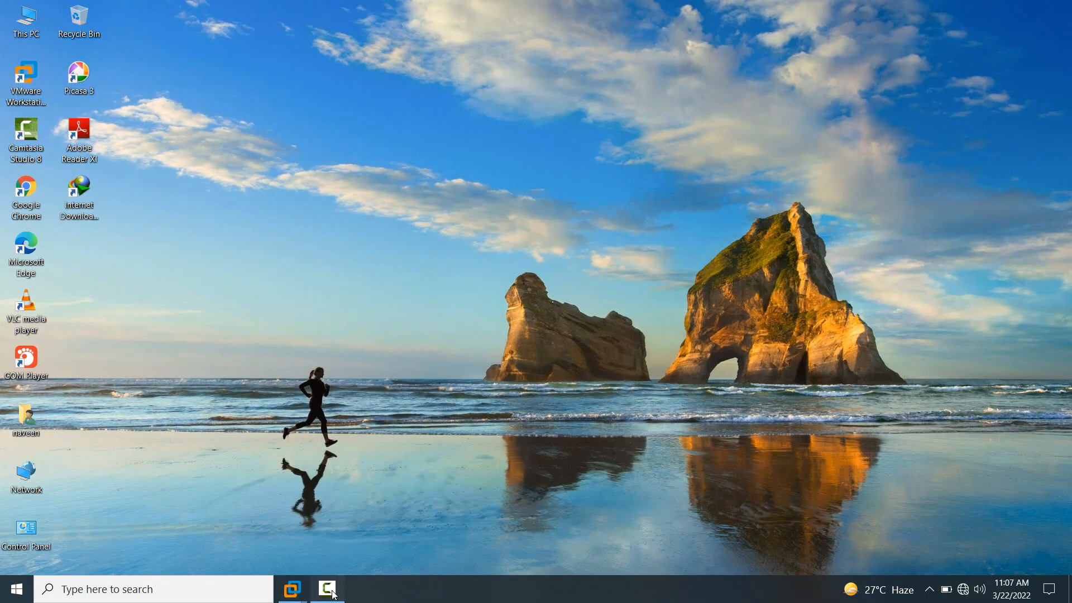
pyautogui.click(334, 595)
pyautogui.moveTo(867, 470); pyautogui.dragTo(626, 467)
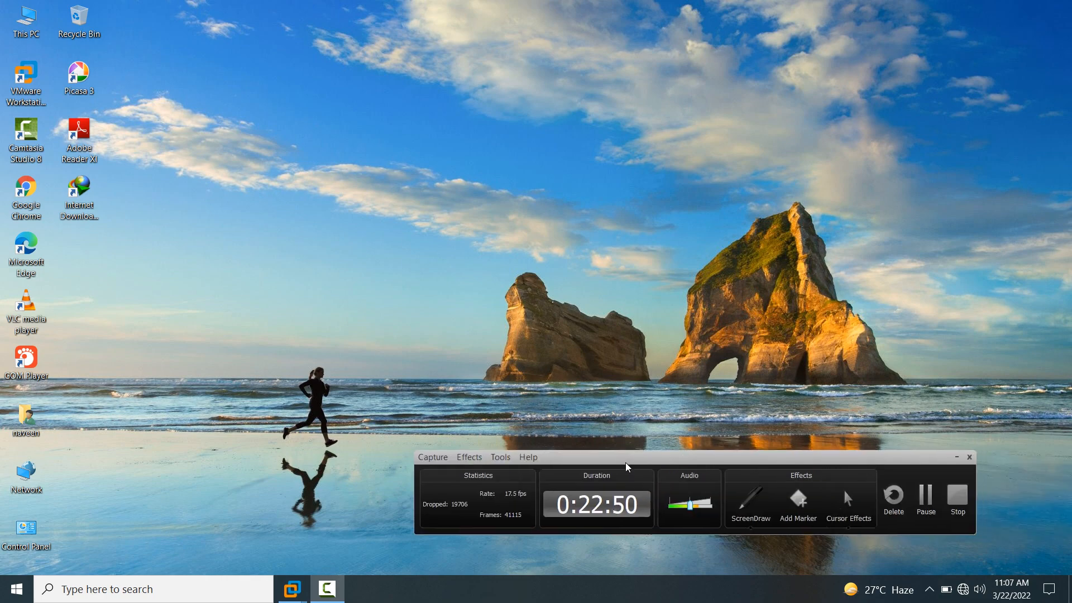